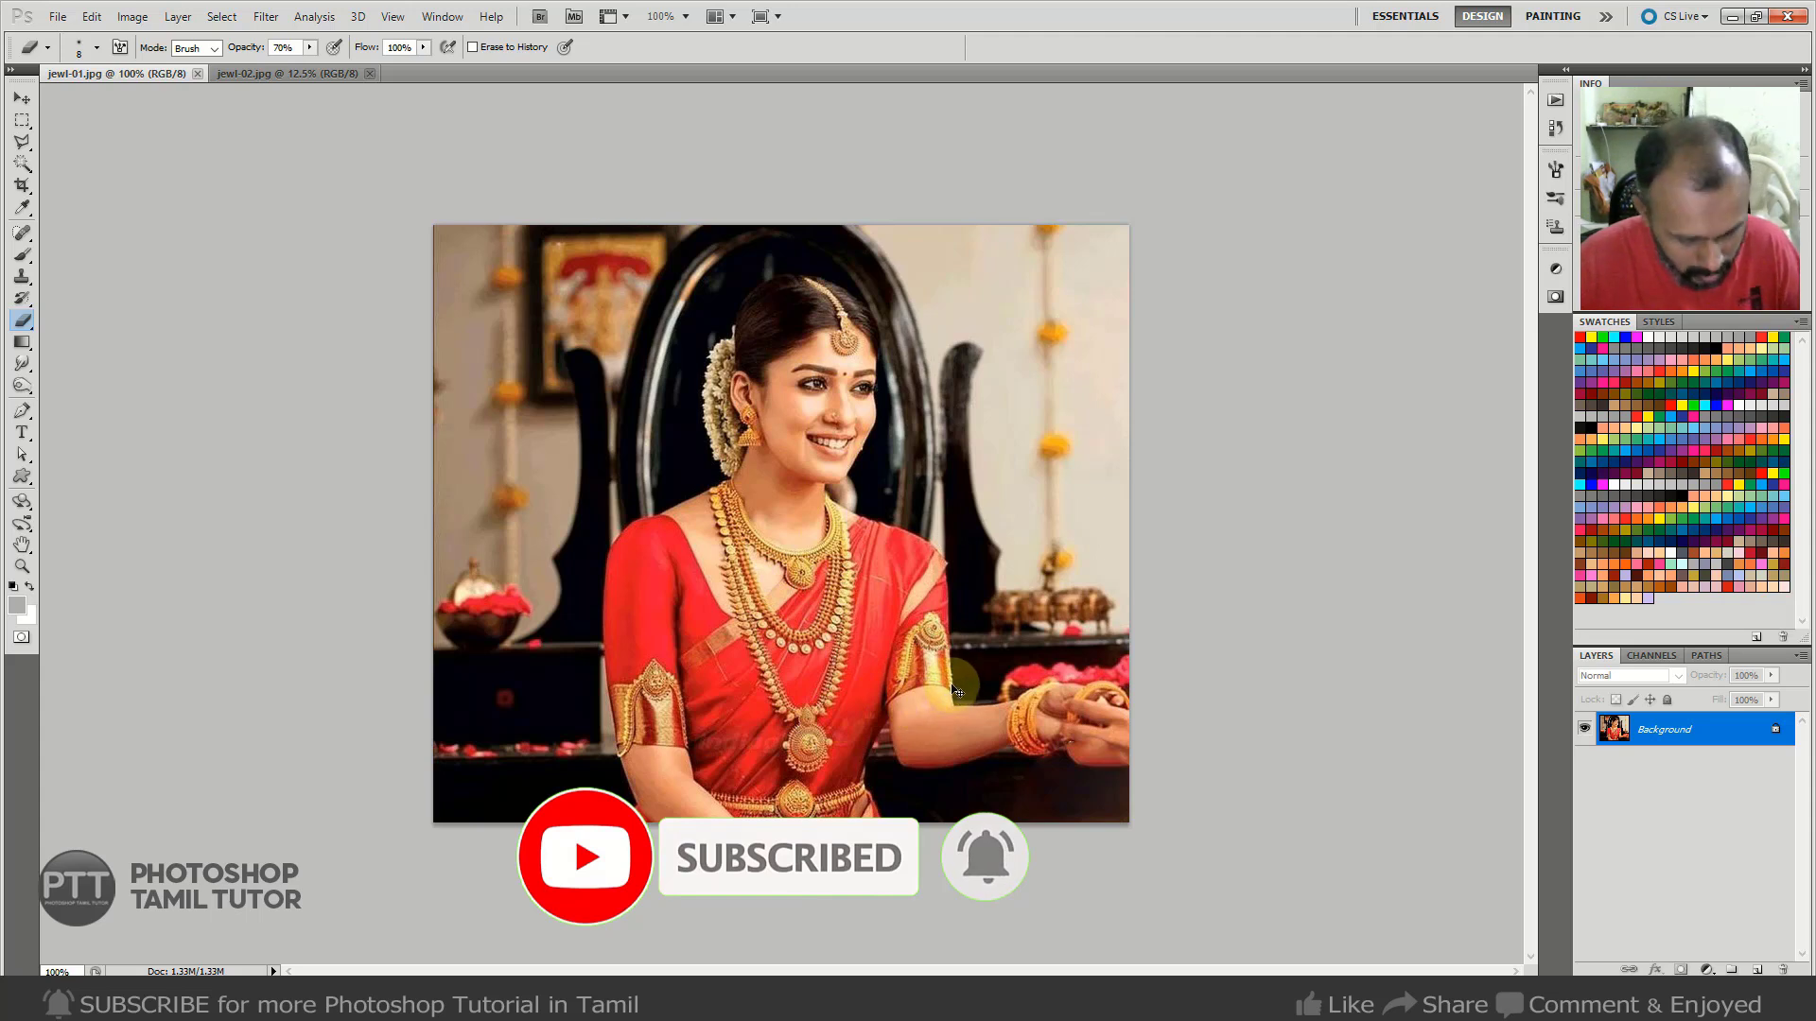
Duplicate the Background layer of jewl-01.jpg.
{"action": "key", "text": "ctrl+j"}
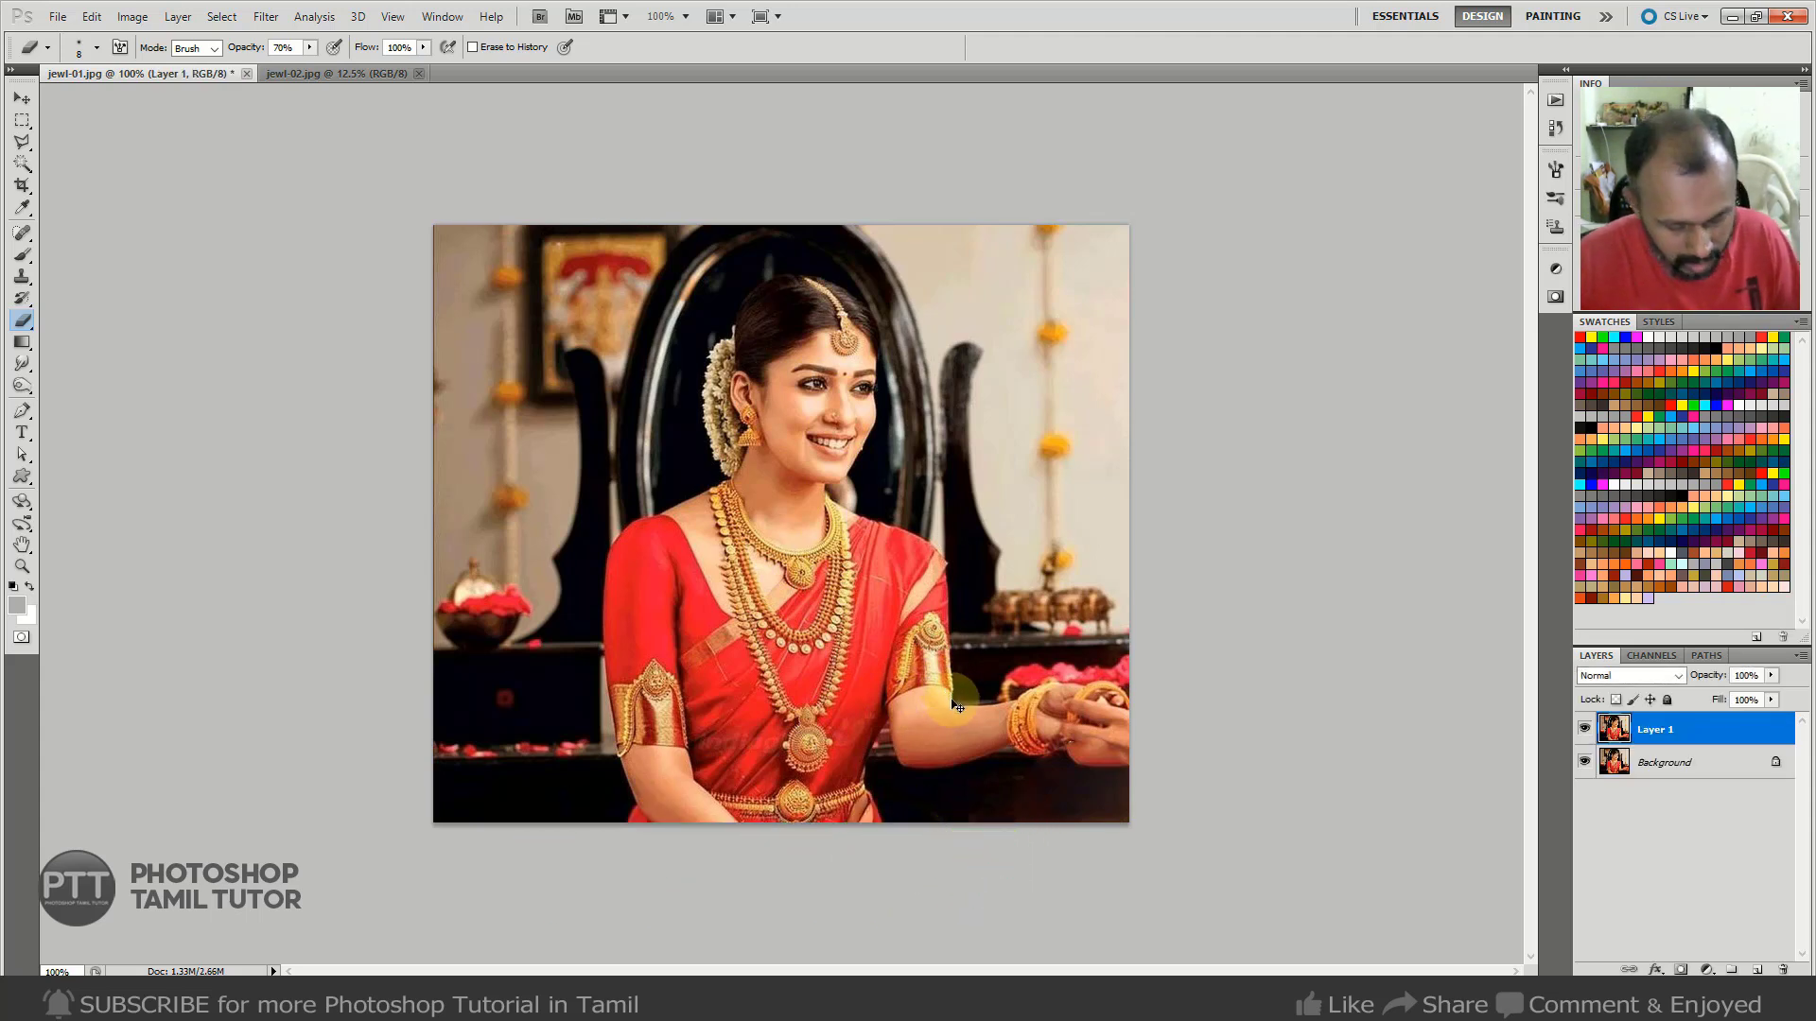
{"action": "key", "text": "ctrl+shift+u"}
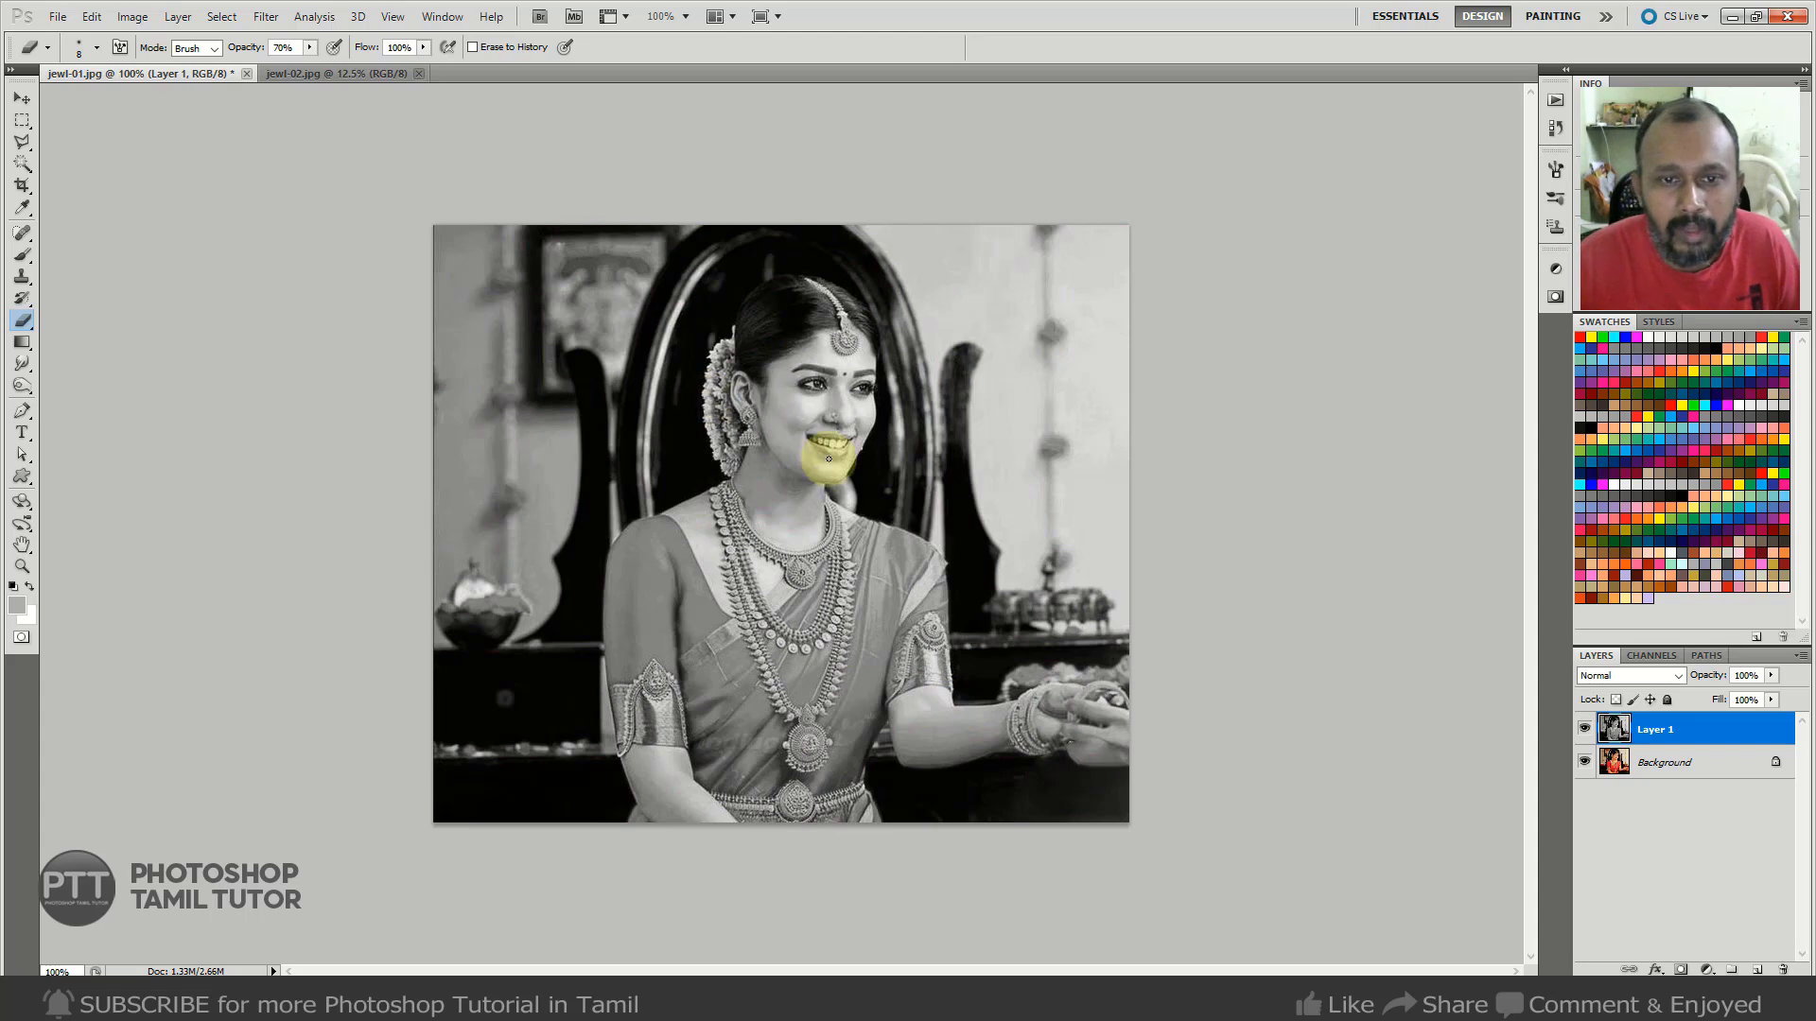
{"action": "key", "text": "ctrl+z"}
{"action": "right_click", "coordinate": [1662, 728]}
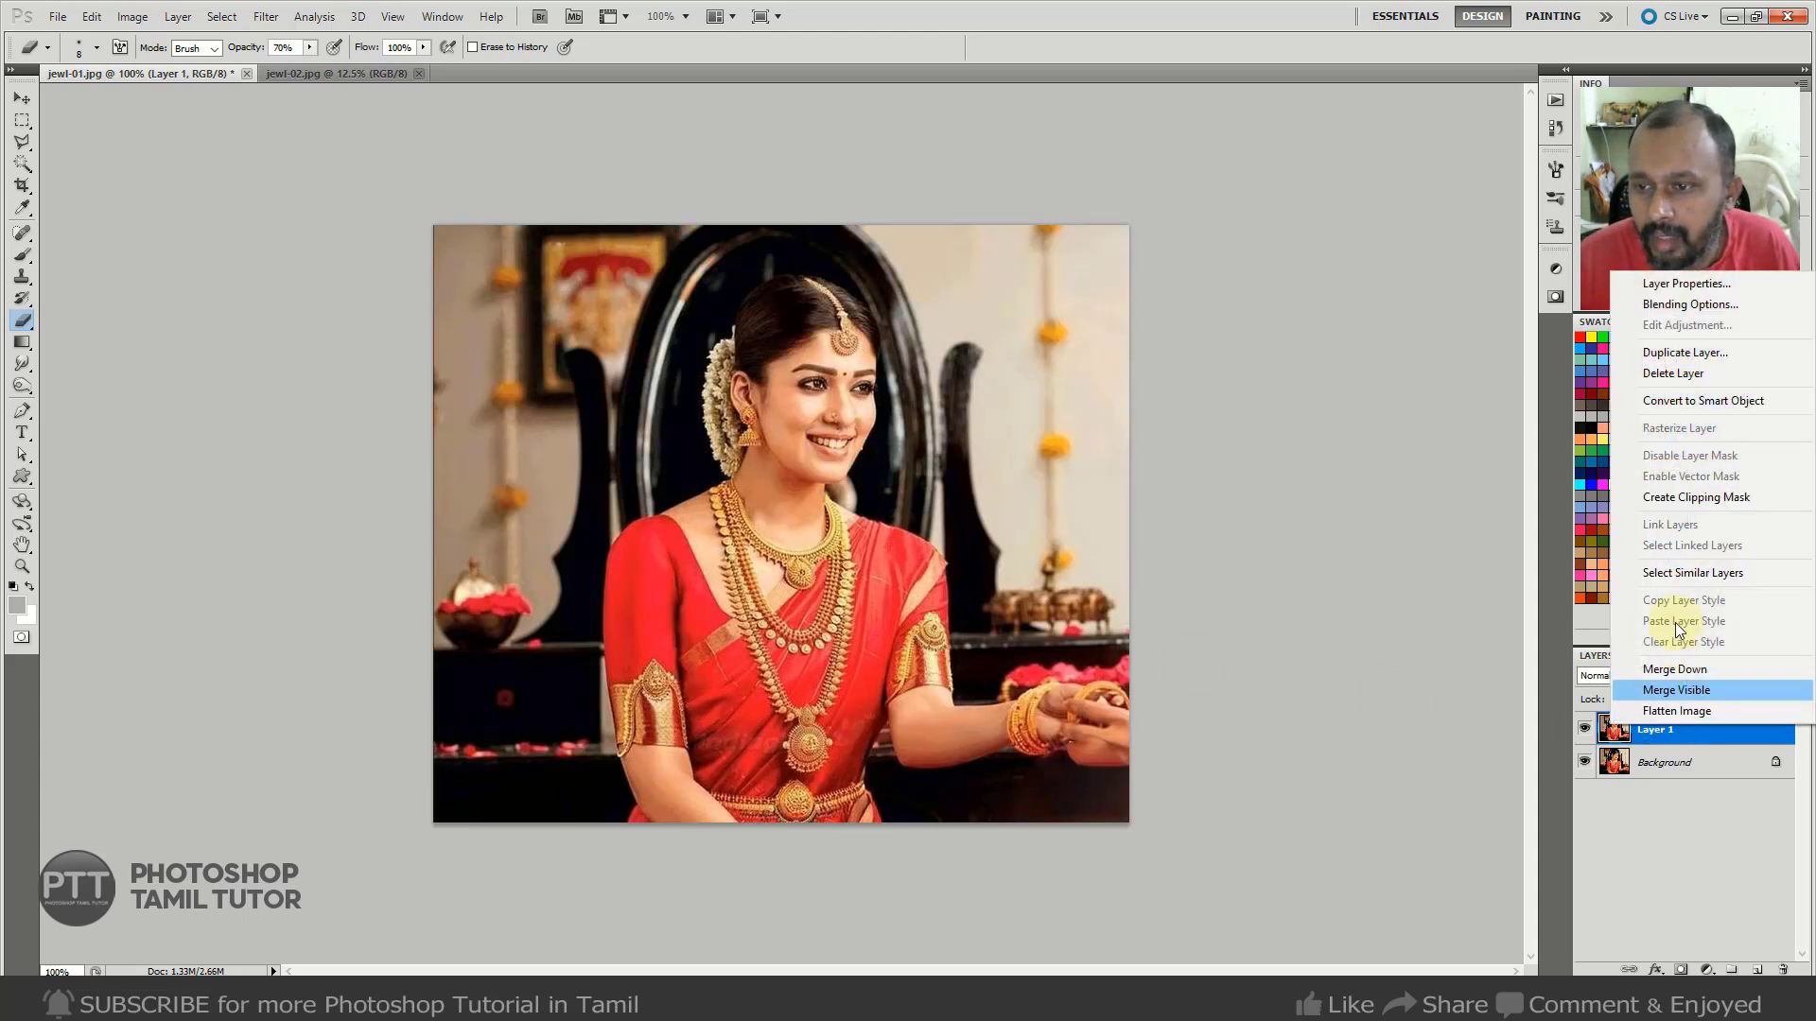
{"action": "left_click", "coordinate": [1689, 739]}
Add a Black & White adjustment layer with the Default preset above Layer 1.
{"action": "left_click", "coordinate": [1707, 969]}
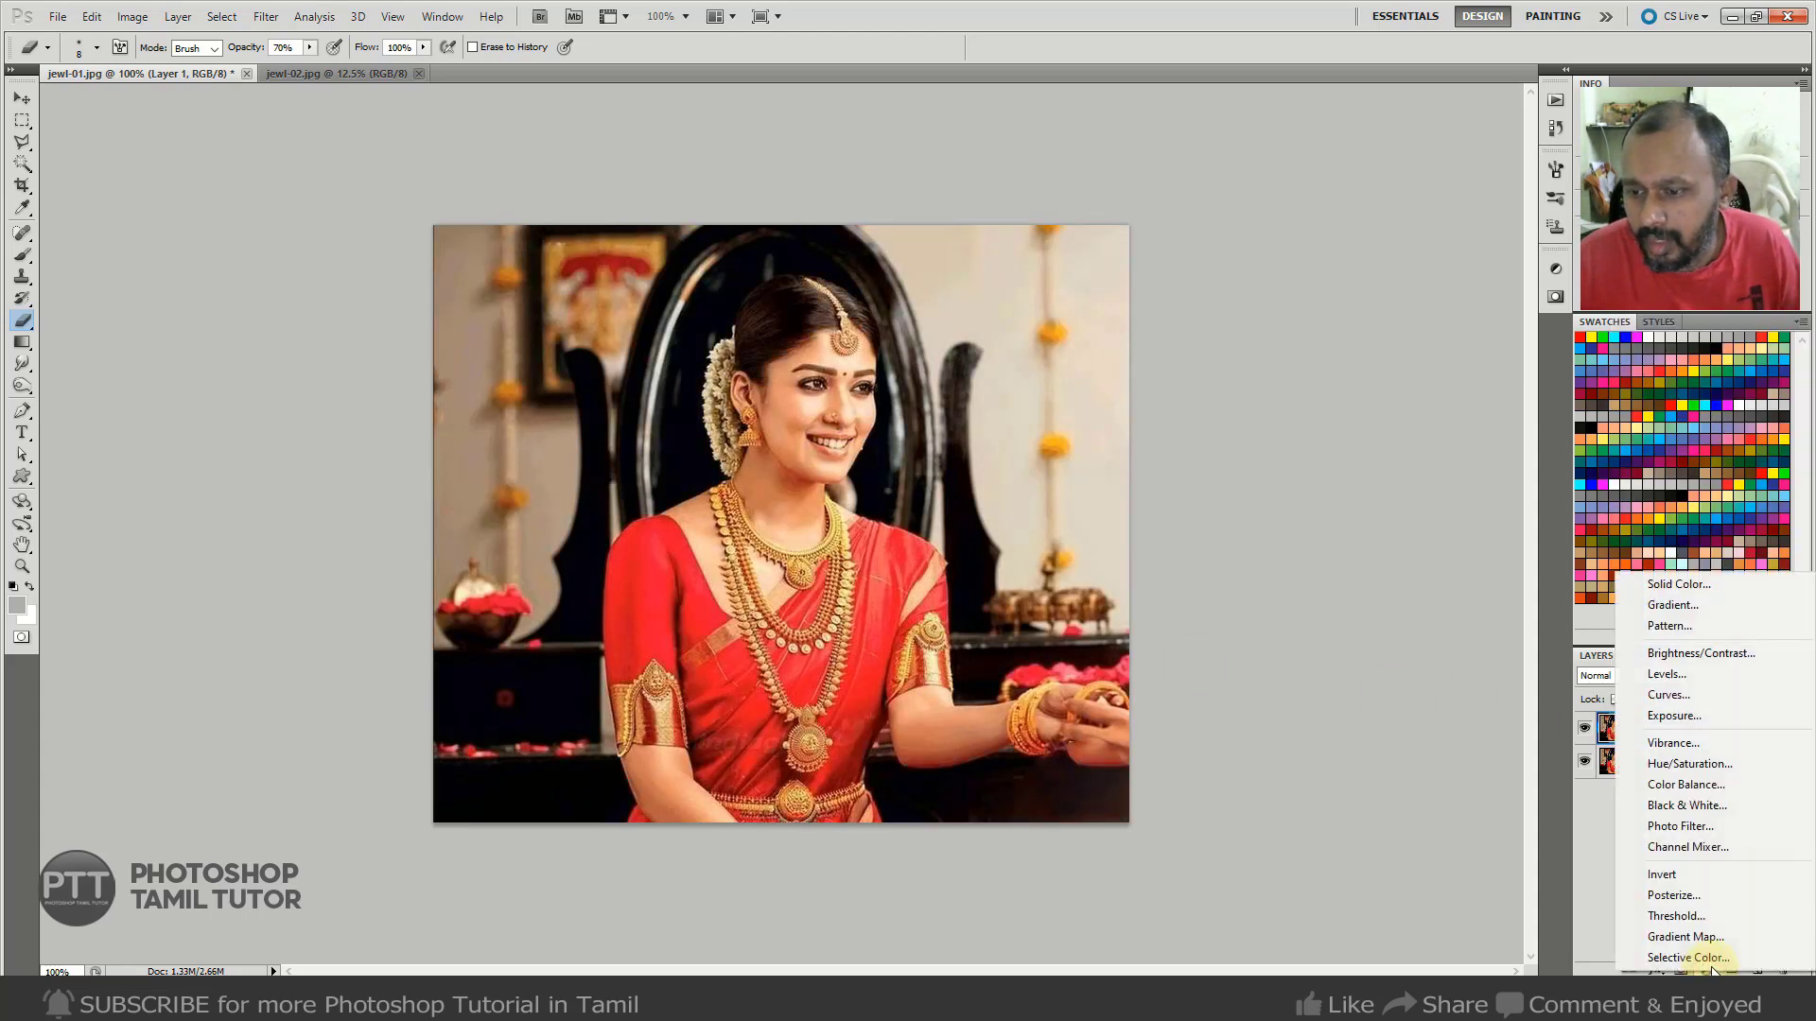
{"action": "left_click", "coordinate": [1692, 806]}
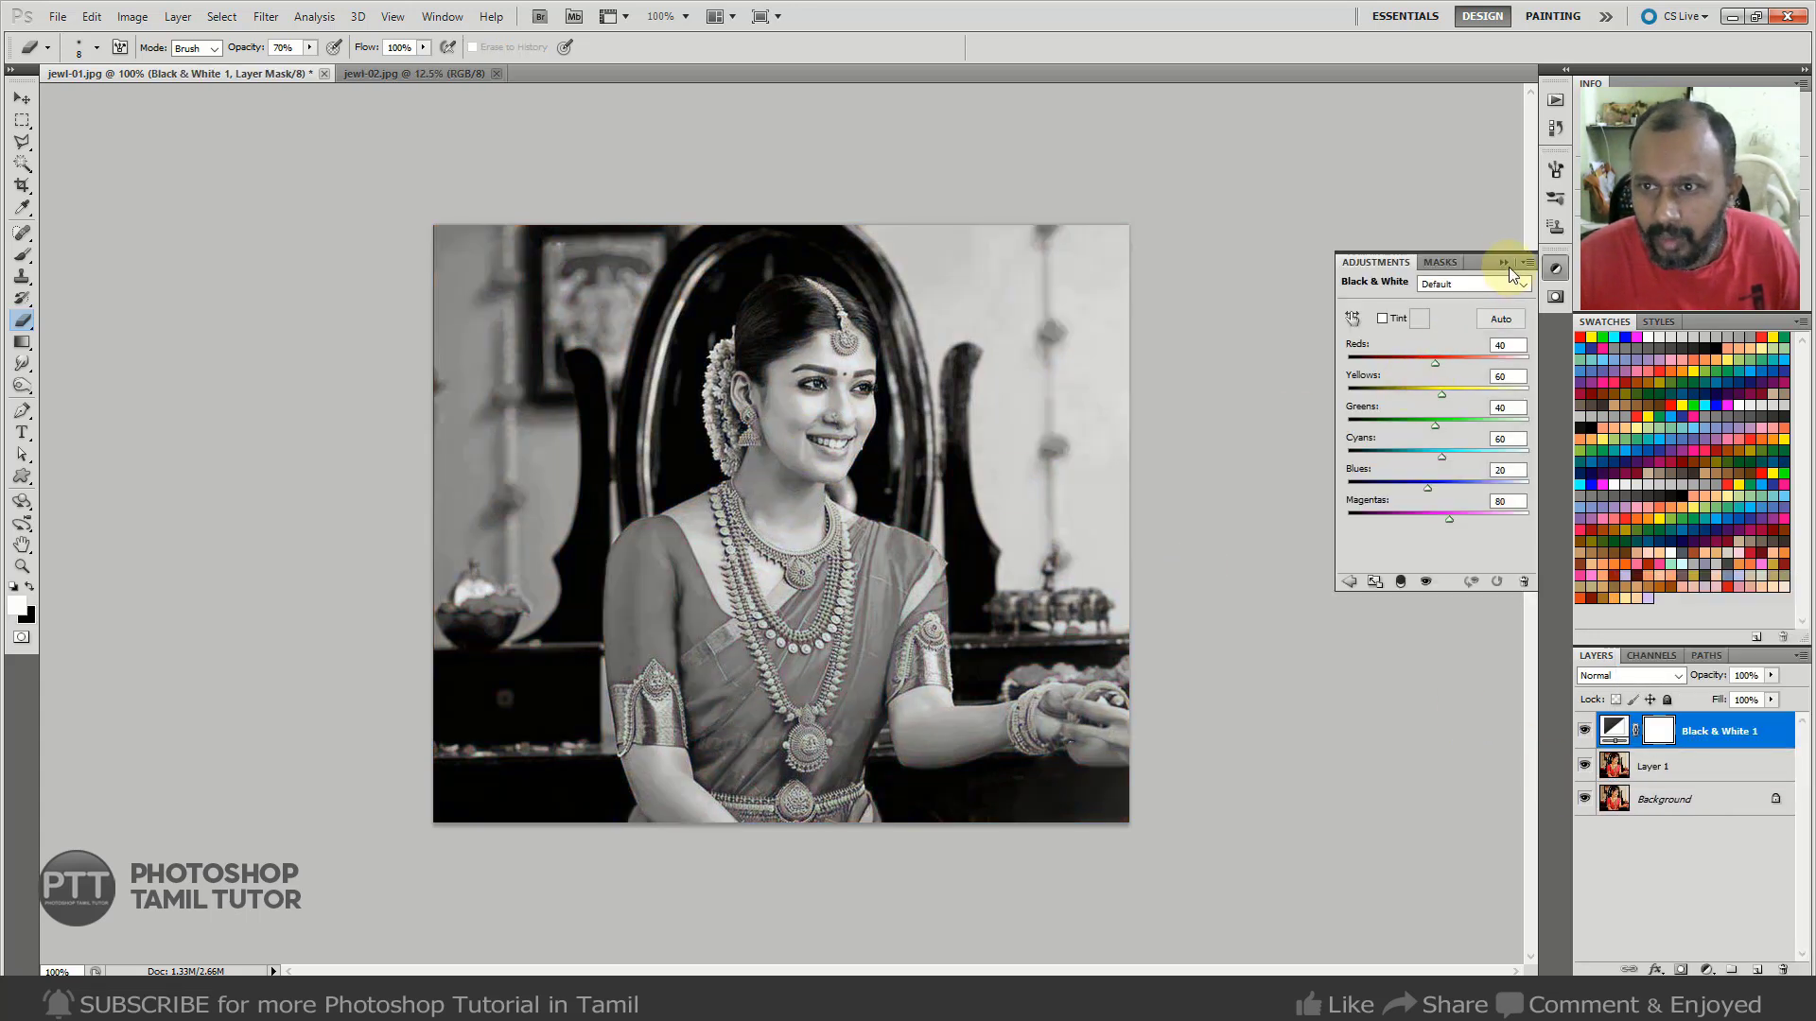
{"action": "left_click", "coordinate": [1505, 264]}
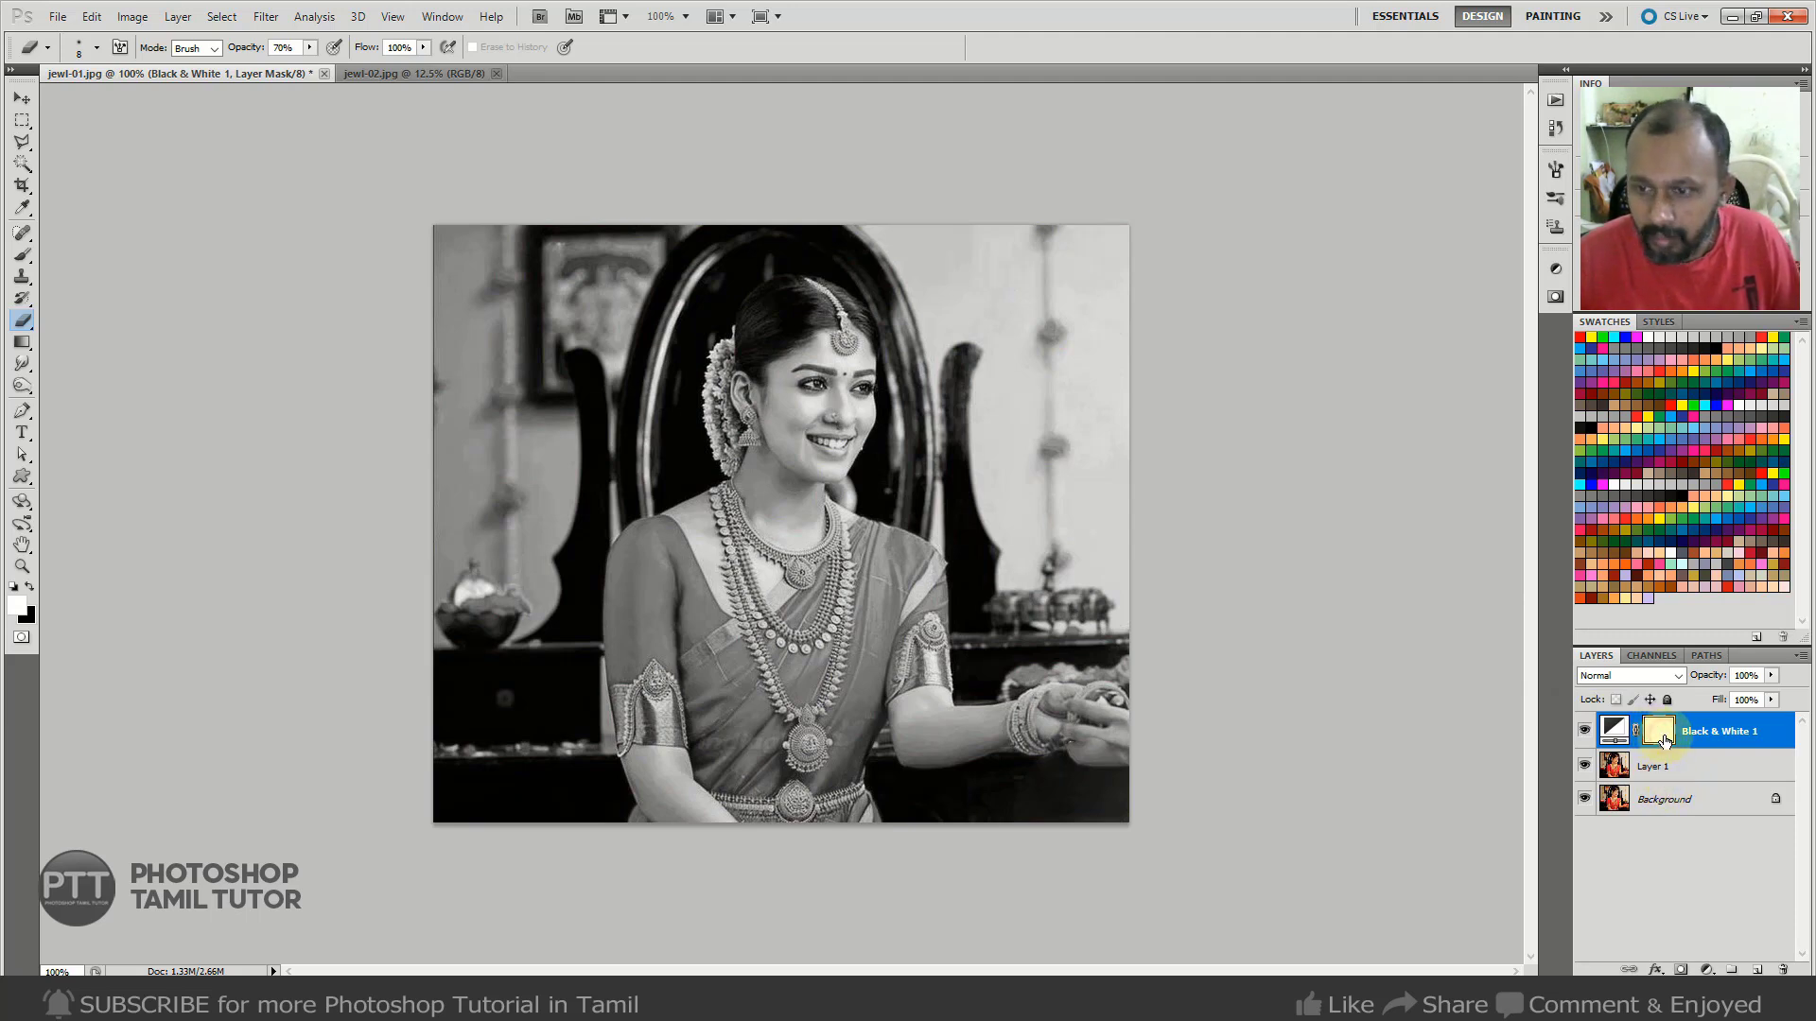
Set the Eraser's opacity to 100% and erase the Black & White mask over the forehead ornament and its hair chain.
{"action": "mouse_move", "coordinate": [847, 309]}
{"action": "left_mouse_down"}
{"action": "mouse_move", "coordinate": [924, 314]}
{"action": "mouse_move", "coordinate": [910, 436]}
{"action": "mouse_move", "coordinate": [873, 485]}
{"action": "mouse_move", "coordinate": [804, 465]}
{"action": "mouse_move", "coordinate": [854, 460]}
{"action": "left_mouse_up"}
{"action": "key", "text": "bracketright"}
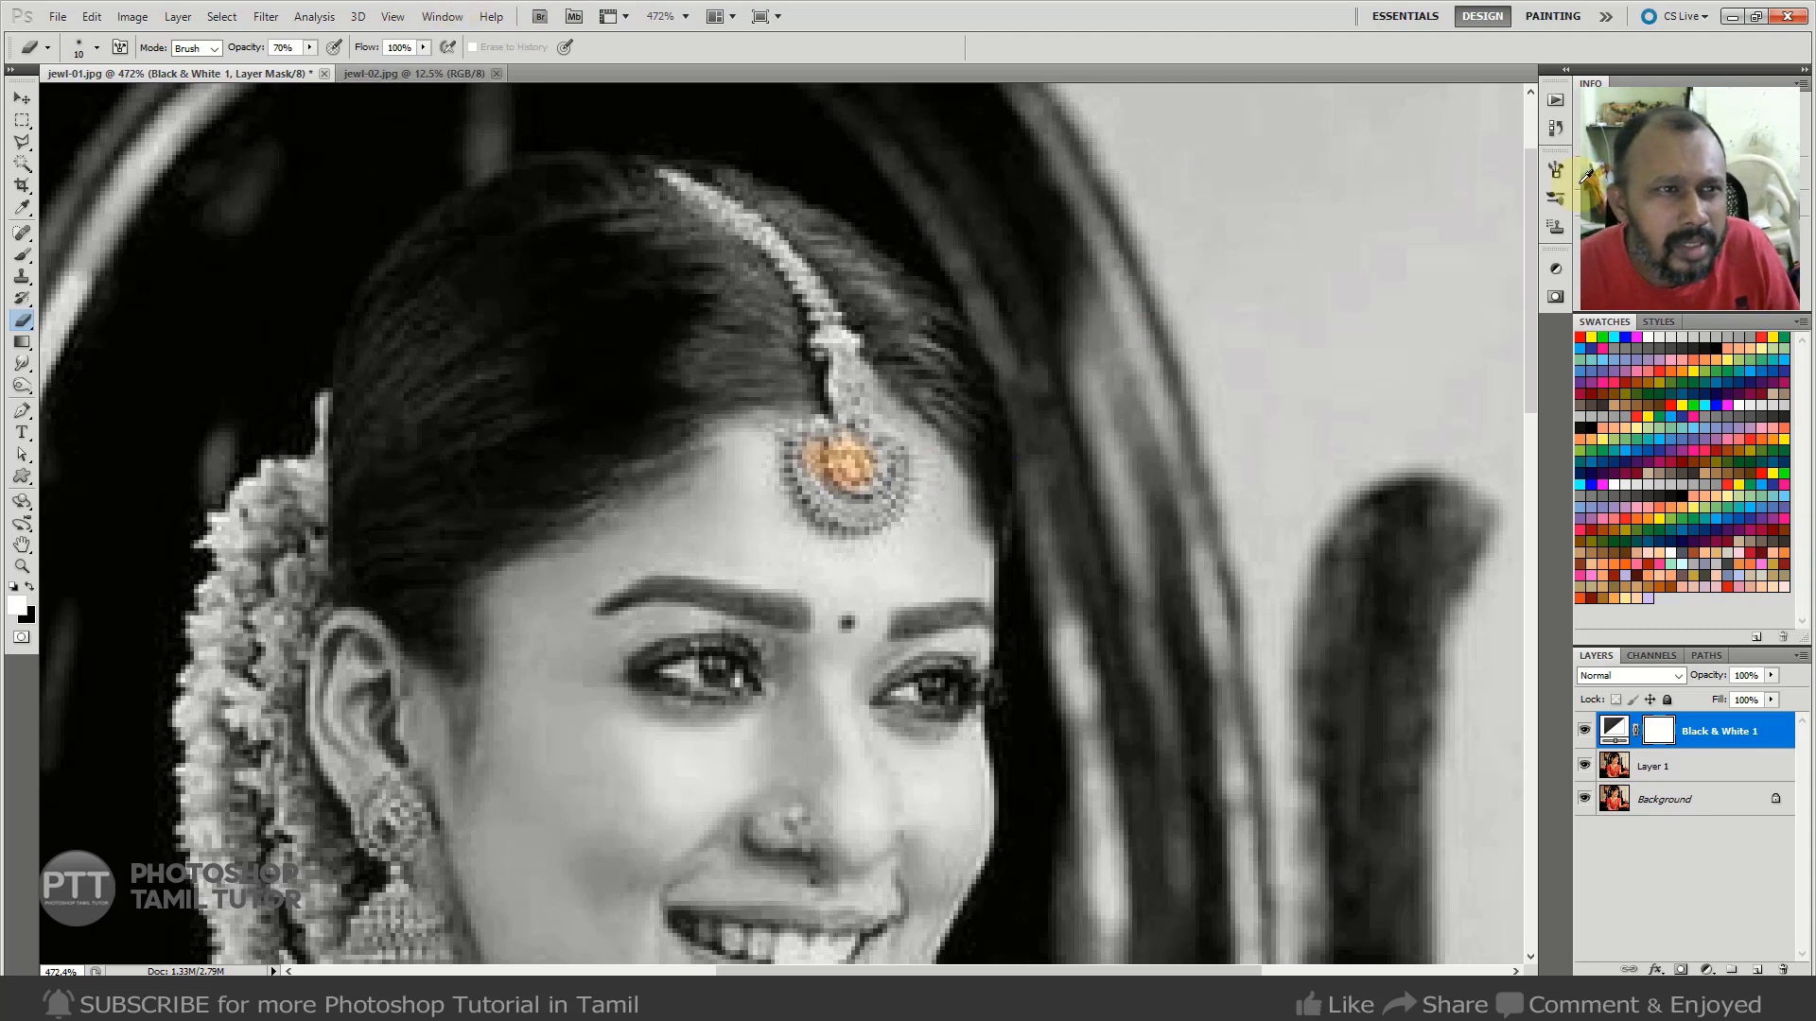
{"action": "left_click", "coordinate": [305, 55]}
{"action": "left_click_drag", "start_coordinate": [313, 64], "coordinate": [356, 71]}
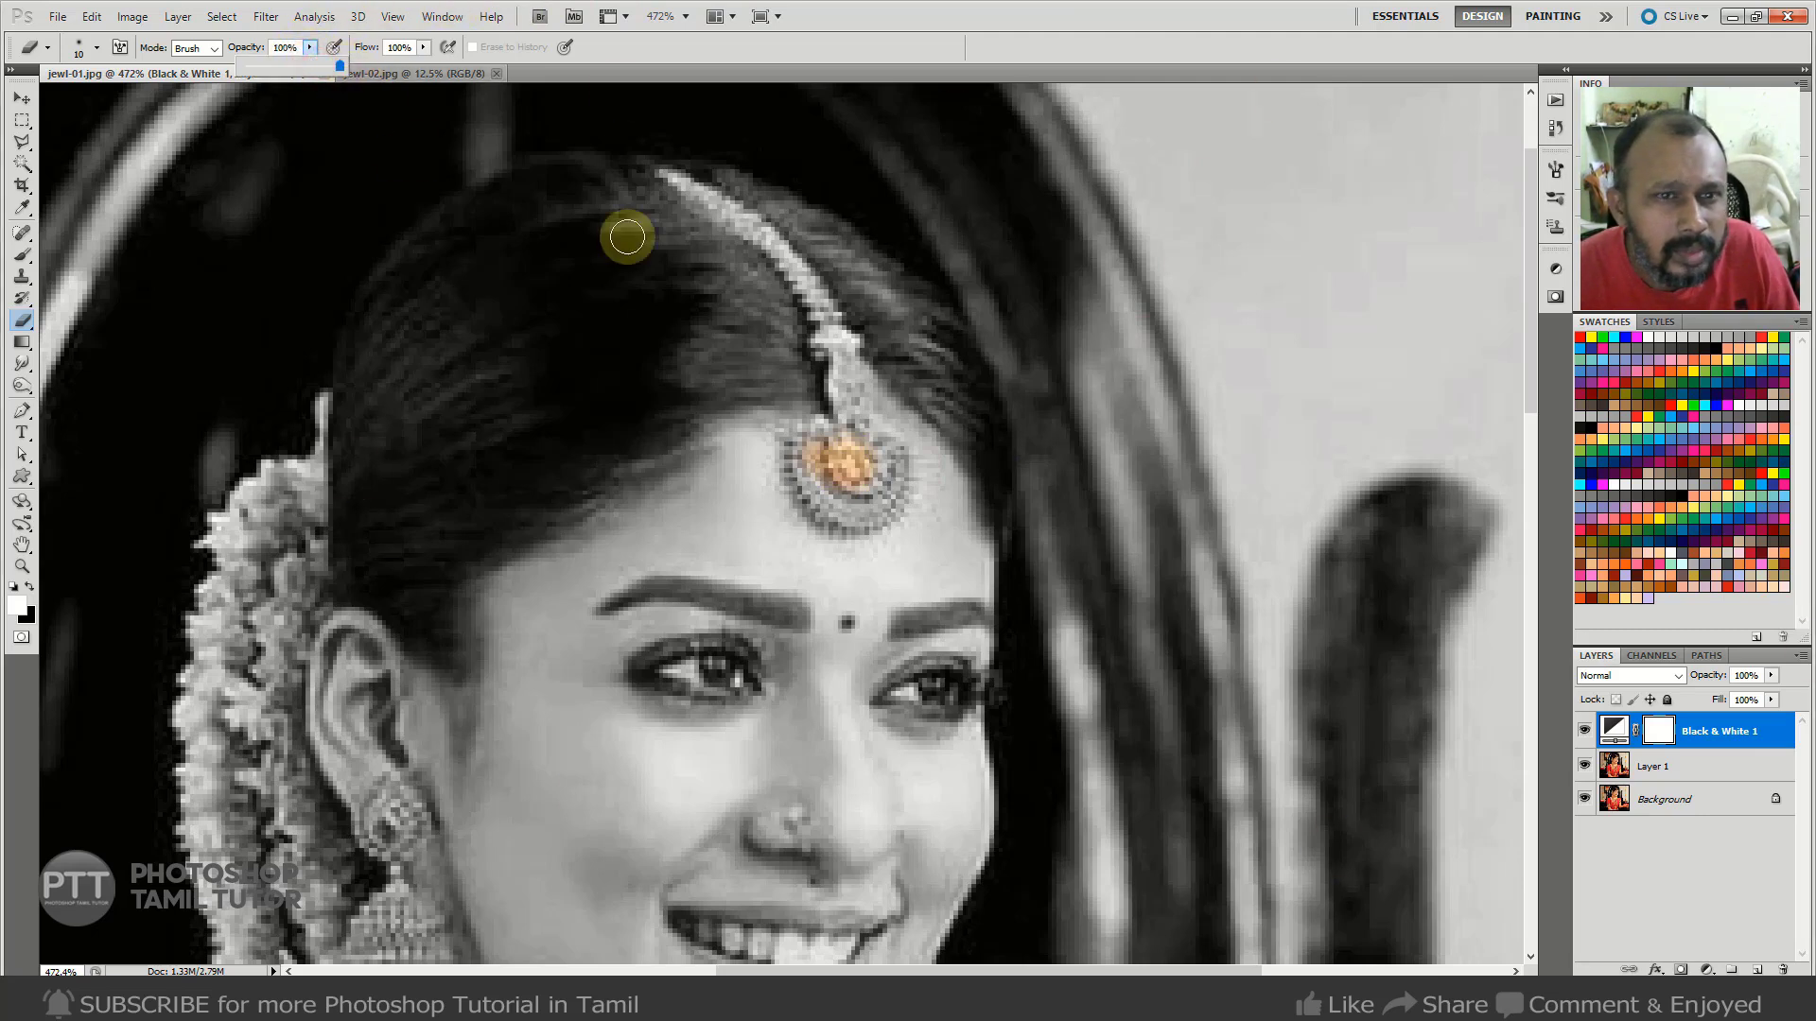
{"action": "mouse_move", "coordinate": [832, 442]}
{"action": "left_mouse_down"}
{"action": "mouse_move", "coordinate": [818, 490]}
{"action": "mouse_move", "coordinate": [866, 513]}
{"action": "mouse_move", "coordinate": [882, 474]}
{"action": "mouse_move", "coordinate": [851, 417]}
{"action": "left_mouse_up"}
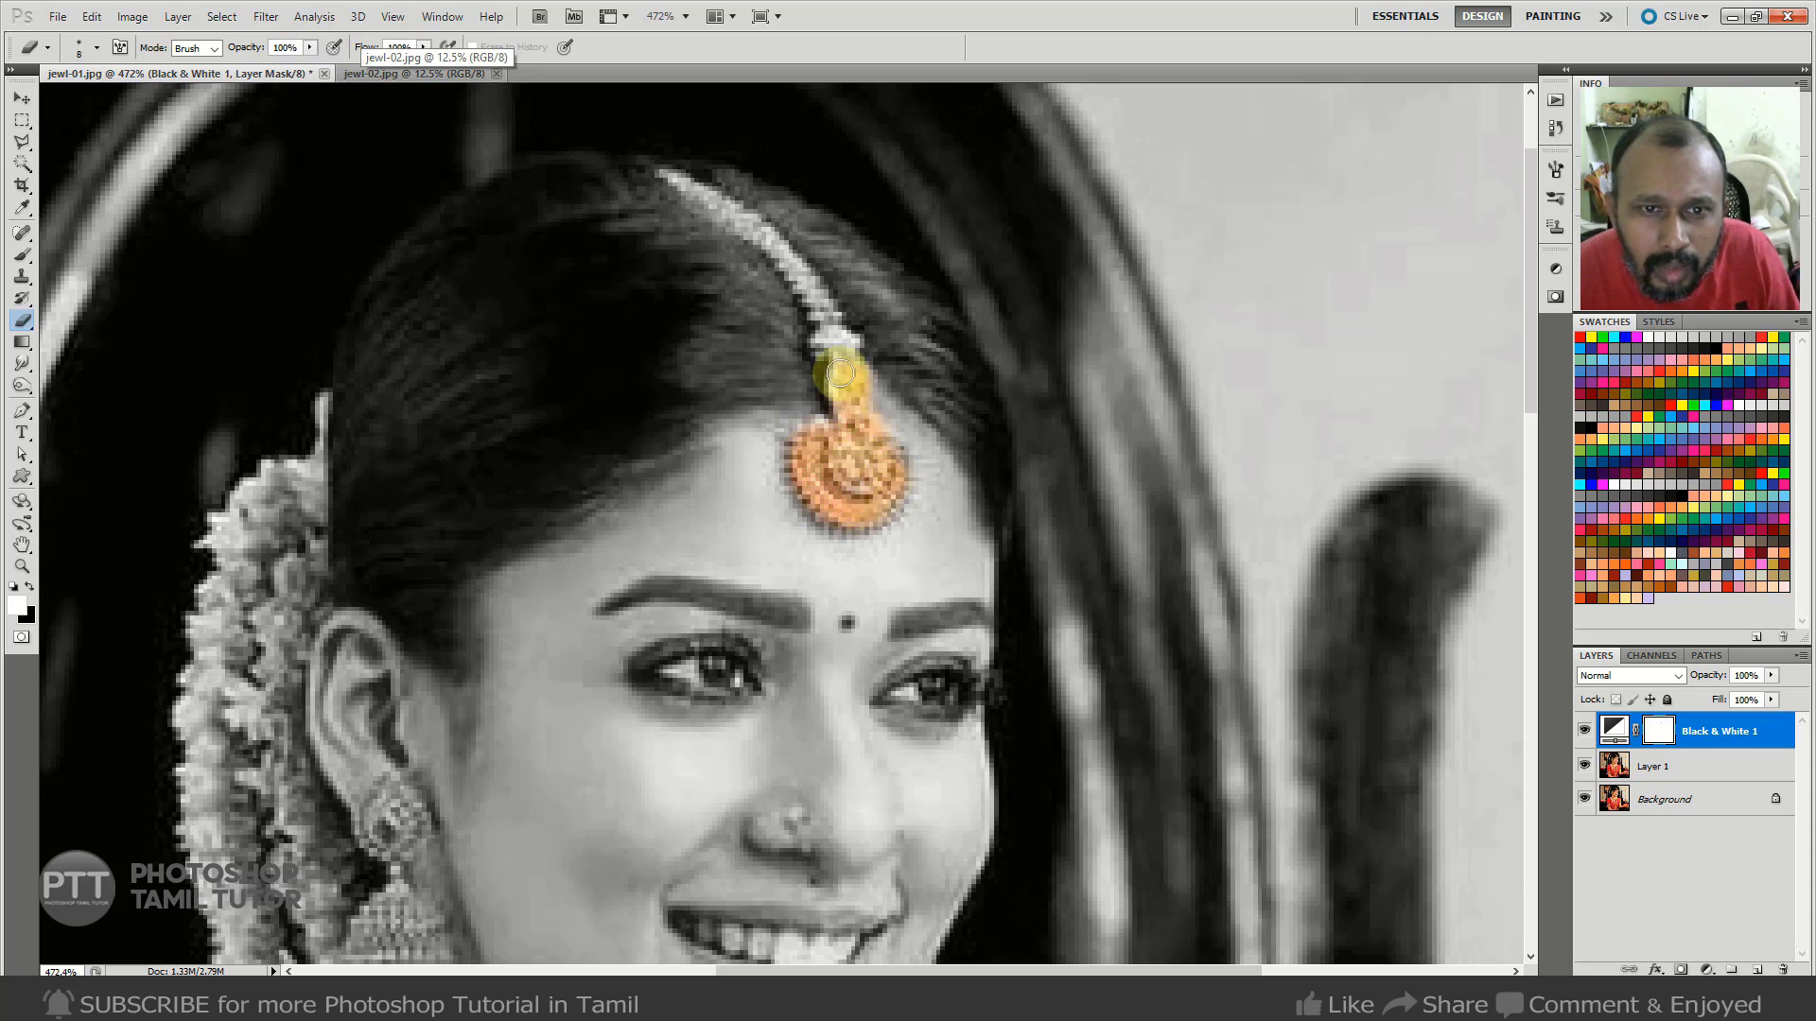
{"action": "left_click_drag", "start_coordinate": [814, 299], "coordinate": [657, 167]}
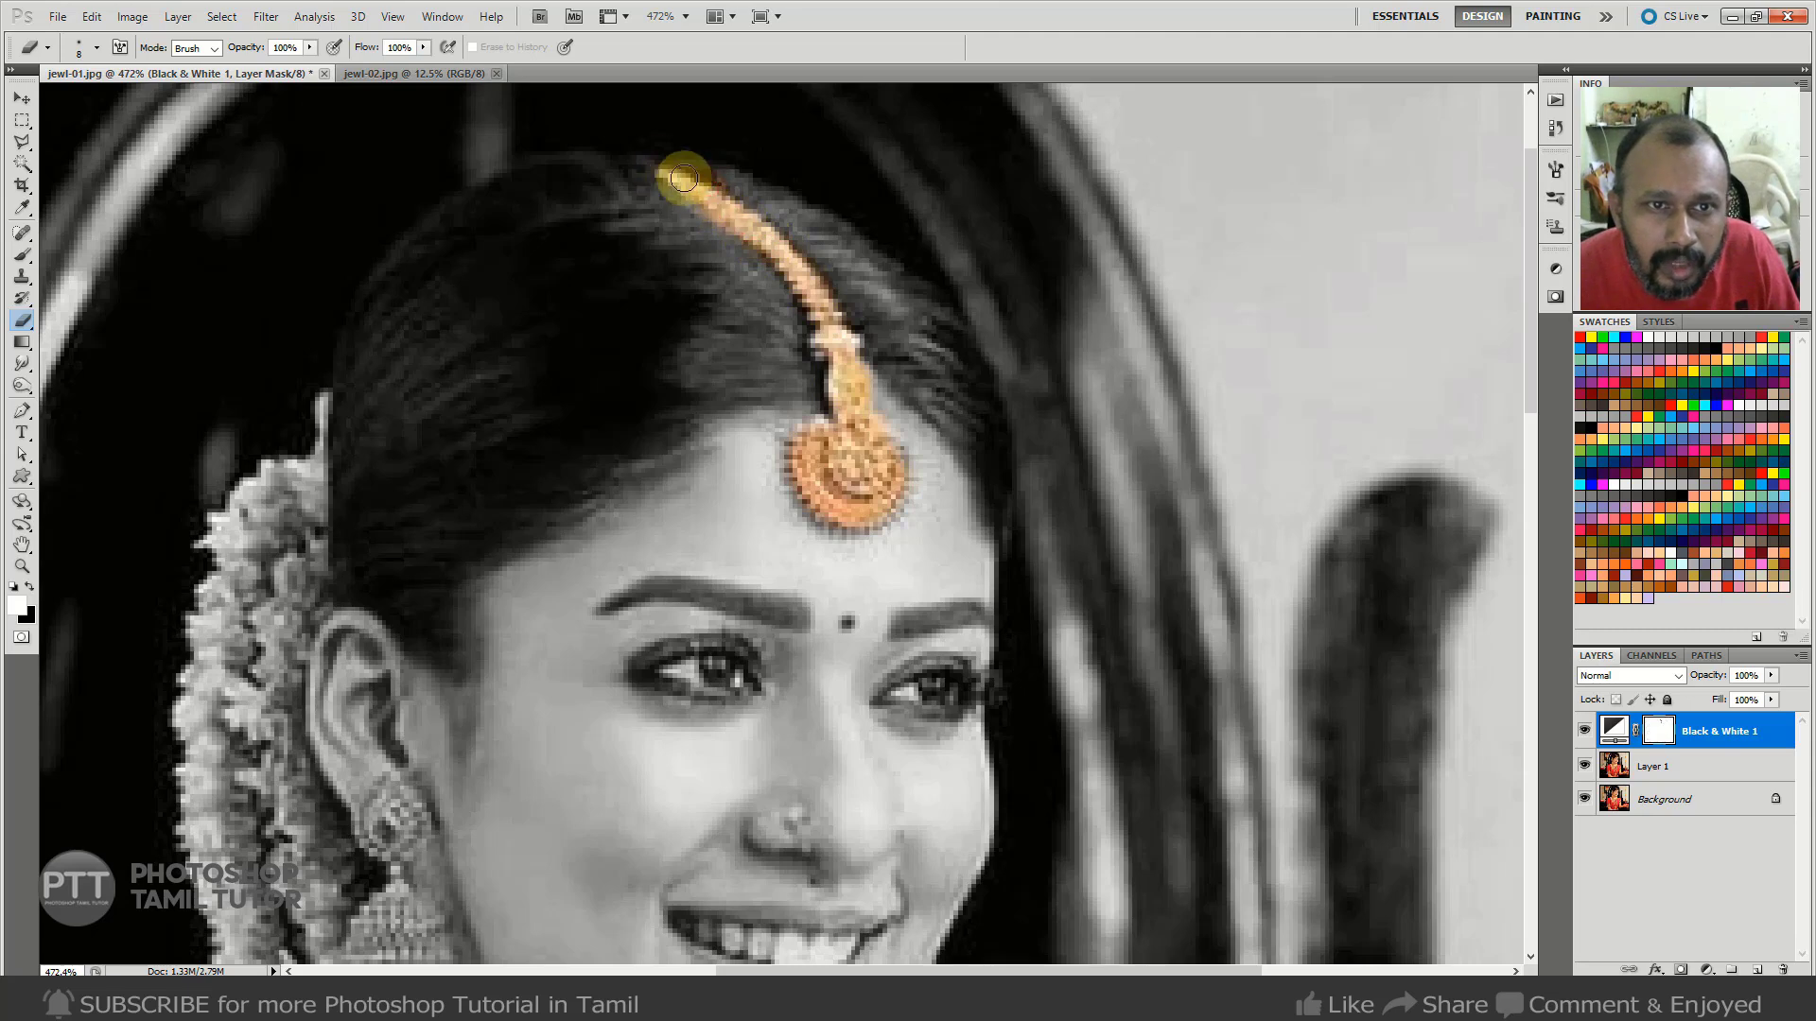
Erase the Black & White mask over the nose stud and the hanging earring to bring back their gold colour.
{"action": "scroll", "coordinate": [750, 791], "scroll_direction": "down", "scroll_amount": 4}
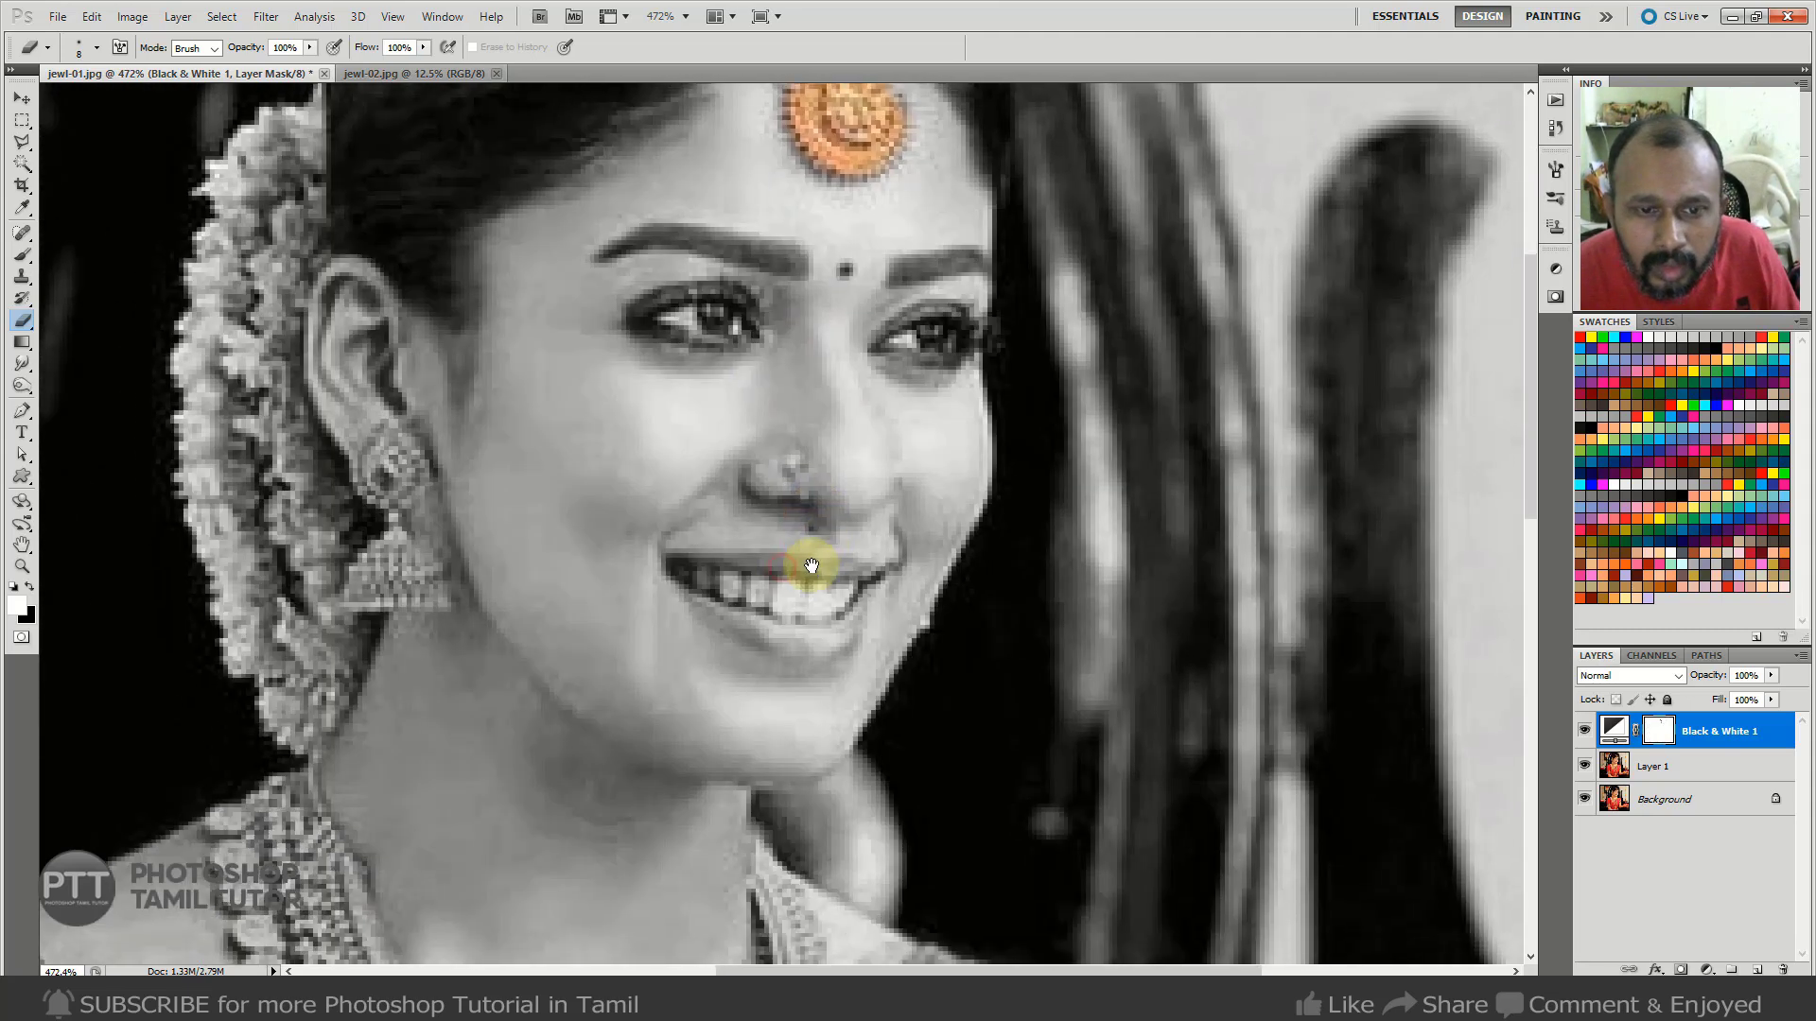
{"action": "key", "text": "ctrl+minus"}
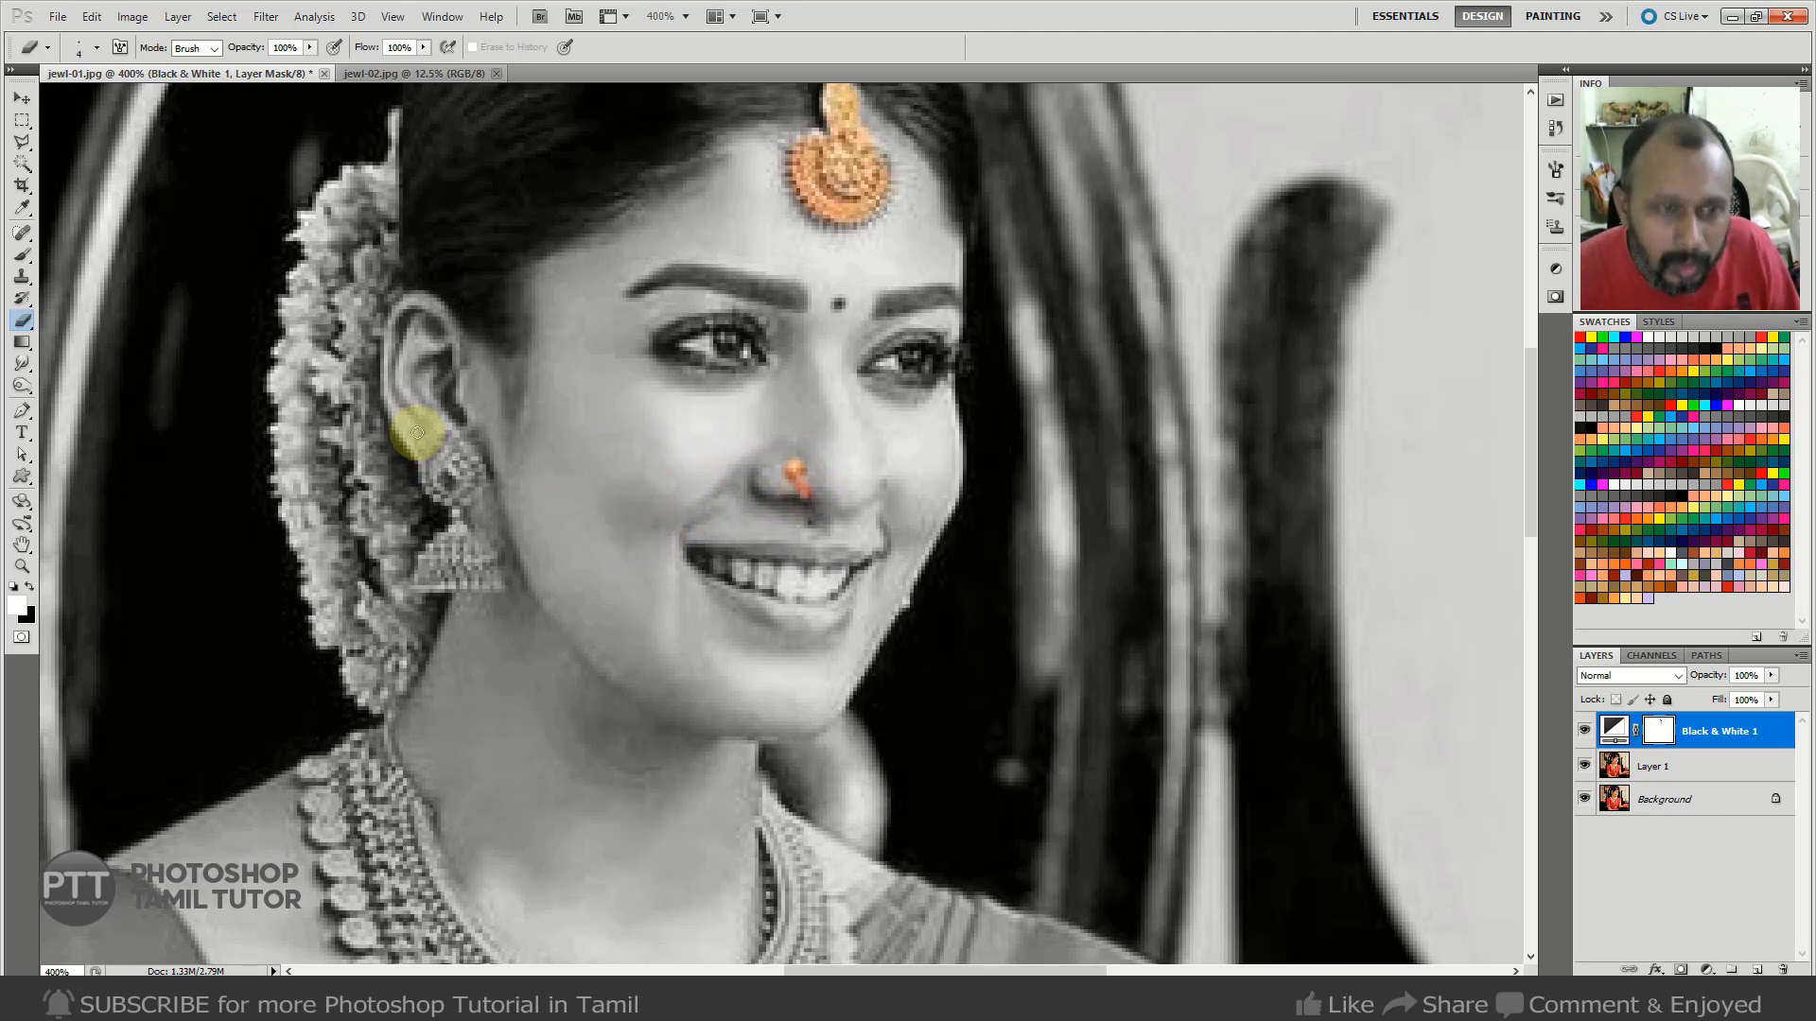
{"action": "key", "text": "]"}
{"action": "key", "text": "]"}
{"action": "mouse_move", "coordinate": [454, 503]}
{"action": "left_mouse_down"}
{"action": "mouse_move", "coordinate": [451, 437]}
{"action": "mouse_move", "coordinate": [469, 476]}
{"action": "mouse_move", "coordinate": [454, 497]}
{"action": "mouse_move", "coordinate": [448, 457]}
{"action": "mouse_move", "coordinate": [443, 491]}
{"action": "mouse_move", "coordinate": [431, 483]}
{"action": "mouse_move", "coordinate": [451, 441]}
{"action": "mouse_move", "coordinate": [473, 488]}
{"action": "mouse_move", "coordinate": [425, 467]}
{"action": "mouse_move", "coordinate": [440, 459]}
{"action": "mouse_move", "coordinate": [461, 552]}
{"action": "mouse_move", "coordinate": [490, 572]}
{"action": "mouse_move", "coordinate": [425, 582]}
{"action": "mouse_move", "coordinate": [455, 557]}
{"action": "left_mouse_up"}
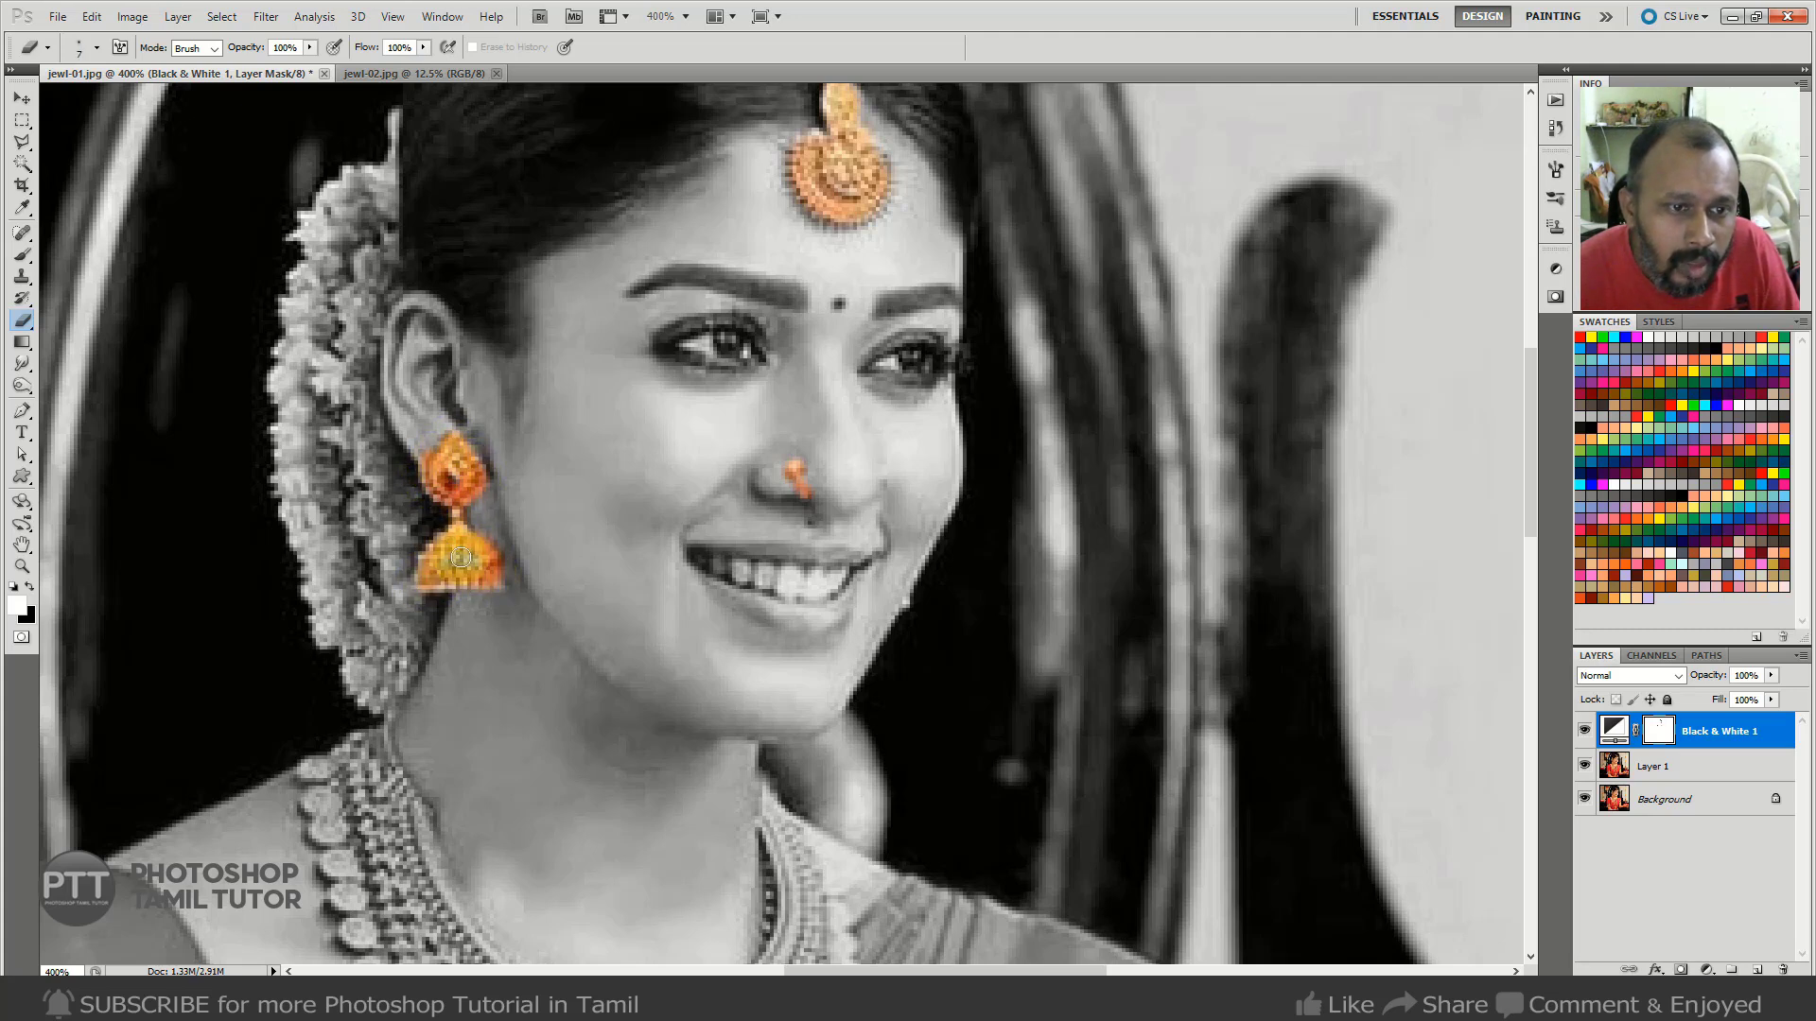
Restore the colour of the choker and of the necklace strands on the picture's left side by erasing the mask.
{"action": "scroll", "coordinate": [599, 429], "scroll_direction": "down", "scroll_amount": 10}
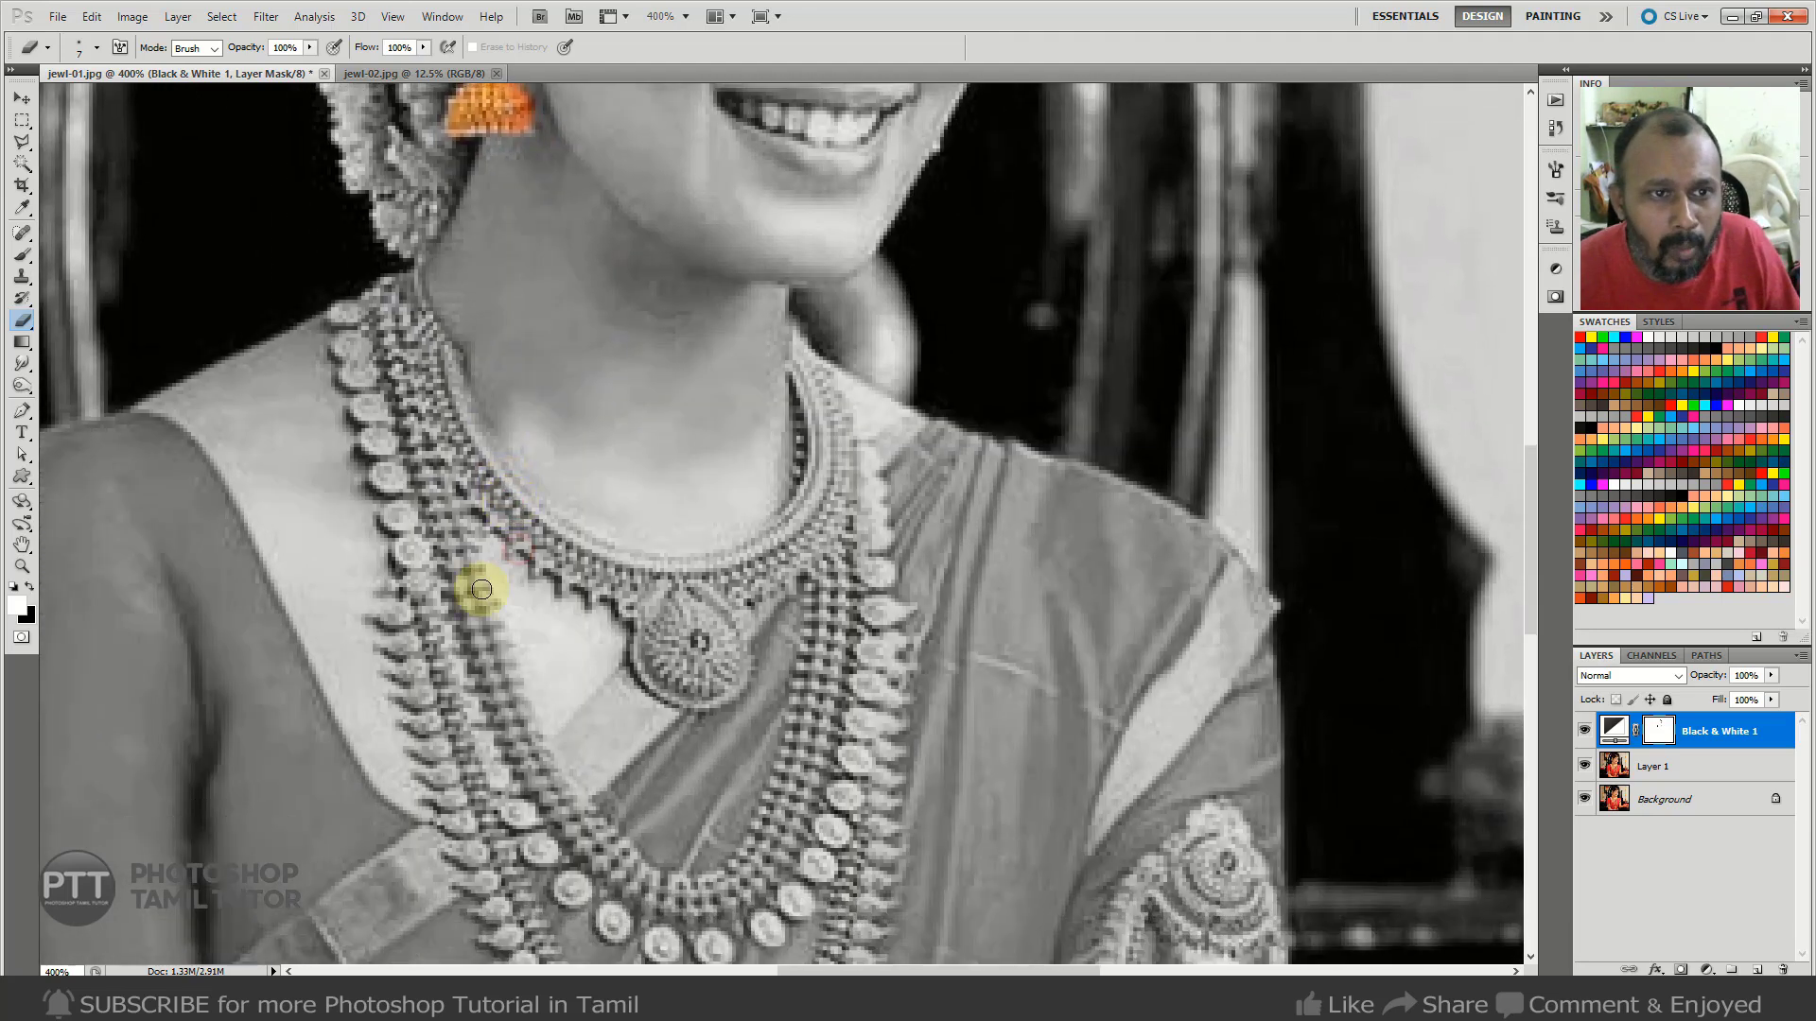
{"action": "mouse_move", "coordinate": [470, 356]}
{"action": "left_mouse_down"}
{"action": "mouse_move", "coordinate": [428, 340]}
{"action": "mouse_move", "coordinate": [413, 271]}
{"action": "mouse_move", "coordinate": [405, 340]}
{"action": "mouse_move", "coordinate": [387, 297]}
{"action": "mouse_move", "coordinate": [524, 515]}
{"action": "mouse_move", "coordinate": [591, 560]}
{"action": "mouse_move", "coordinate": [677, 572]}
{"action": "mouse_move", "coordinate": [787, 523]}
{"action": "mouse_move", "coordinate": [812, 476]}
{"action": "mouse_move", "coordinate": [796, 473]}
{"action": "mouse_move", "coordinate": [790, 347]}
{"action": "mouse_move", "coordinate": [832, 429]}
{"action": "mouse_move", "coordinate": [835, 486]}
{"action": "mouse_move", "coordinate": [824, 502]}
{"action": "mouse_move", "coordinate": [813, 415]}
{"action": "mouse_move", "coordinate": [818, 527]}
{"action": "mouse_move", "coordinate": [773, 574]}
{"action": "mouse_move", "coordinate": [740, 600]}
{"action": "mouse_move", "coordinate": [652, 607]}
{"action": "mouse_move", "coordinate": [578, 579]}
{"action": "mouse_move", "coordinate": [629, 603]}
{"action": "mouse_move", "coordinate": [460, 486]}
{"action": "mouse_move", "coordinate": [387, 305]}
{"action": "mouse_move", "coordinate": [342, 324]}
{"action": "mouse_move", "coordinate": [466, 613]}
{"action": "mouse_move", "coordinate": [444, 518]}
{"action": "mouse_move", "coordinate": [539, 781]}
{"action": "mouse_move", "coordinate": [458, 649]}
{"action": "left_mouse_up"}
{"action": "key", "text": "bracketright"}
{"action": "key", "text": "bracketleft"}
{"action": "key", "text": "bracketright"}
{"action": "key", "text": "bracketleft"}
{"action": "key", "text": "bracketleft"}
{"action": "key", "text": "bracketleft"}
{"action": "key", "text": "ctrl+minus"}
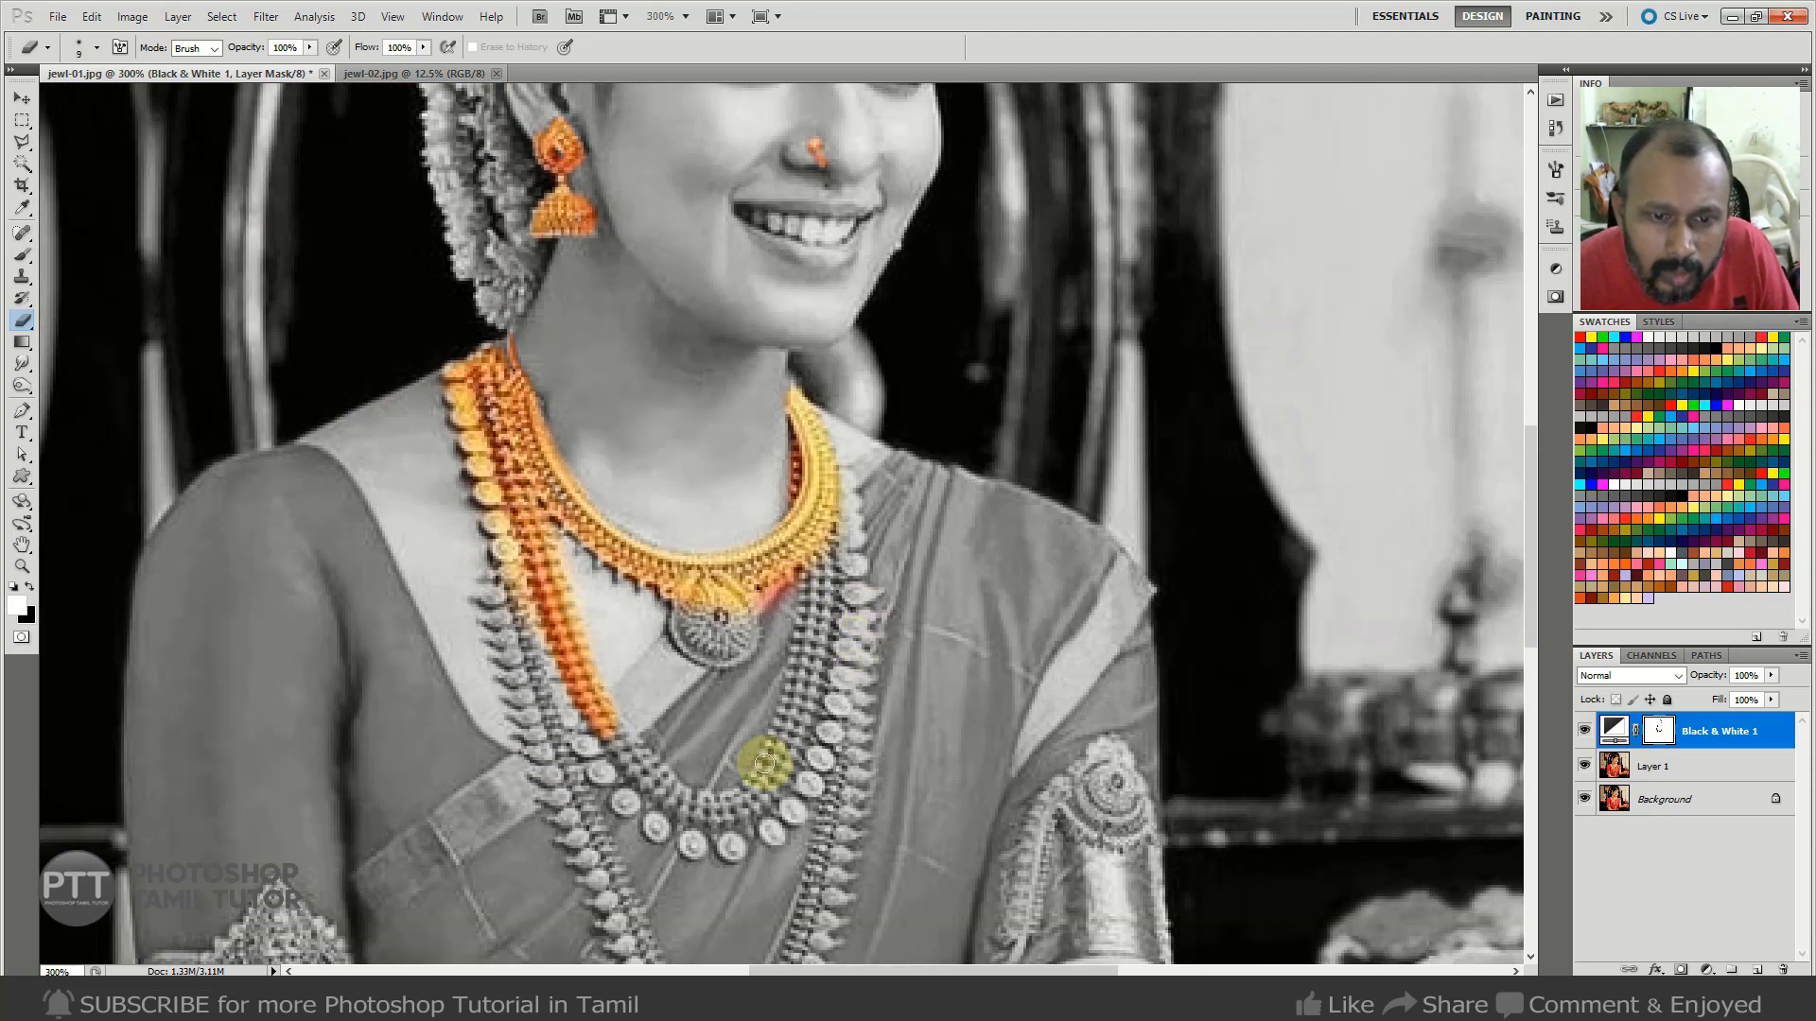
Erase the mask along the rest of the beaded middle necklace, its coin drops and the upper part of the longest necklace.
{"action": "mouse_move", "coordinate": [748, 790]}
{"action": "left_mouse_down"}
{"action": "mouse_move", "coordinate": [797, 686]}
{"action": "mouse_move", "coordinate": [767, 797]}
{"action": "mouse_move", "coordinate": [800, 737]}
{"action": "mouse_move", "coordinate": [789, 756]}
{"action": "mouse_move", "coordinate": [818, 554]}
{"action": "mouse_move", "coordinate": [811, 672]}
{"action": "mouse_move", "coordinate": [852, 573]}
{"action": "left_mouse_up"}
{"action": "key", "text": "bracketright"}
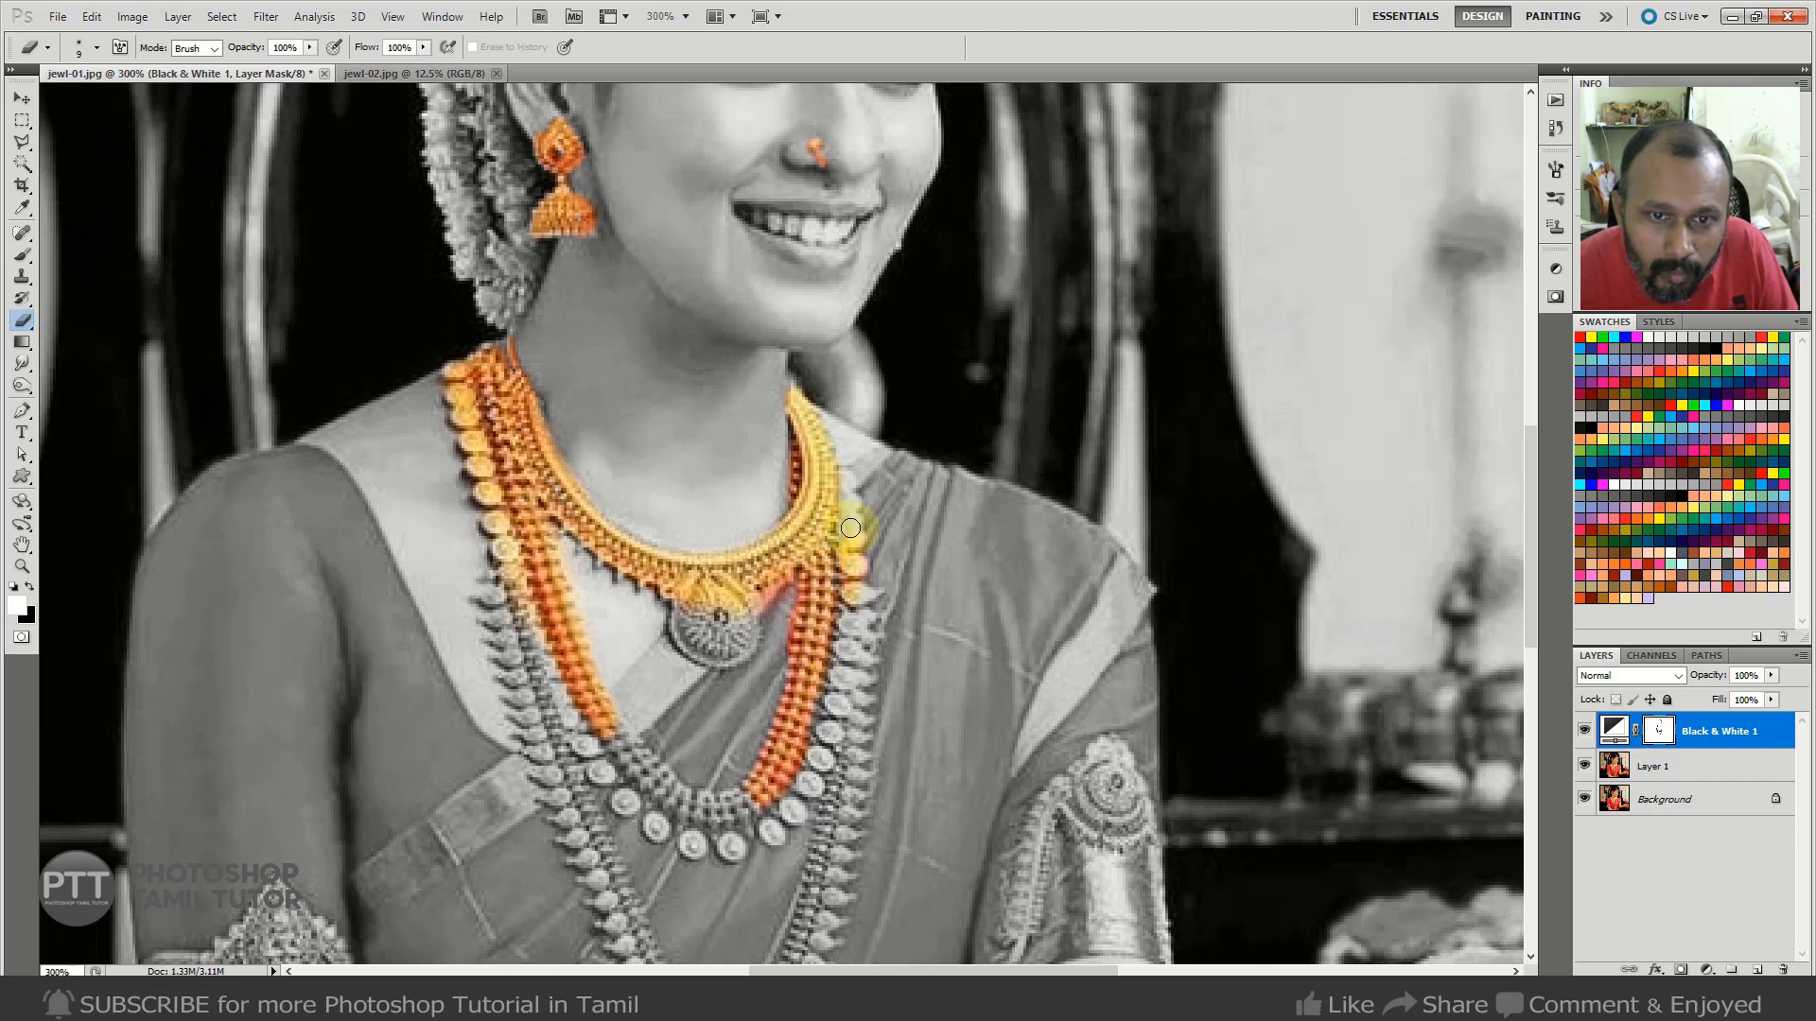
{"action": "mouse_move", "coordinate": [689, 802]}
{"action": "left_mouse_down"}
{"action": "mouse_move", "coordinate": [614, 734]}
{"action": "mouse_move", "coordinate": [702, 805]}
{"action": "mouse_move", "coordinate": [759, 795]}
{"action": "mouse_move", "coordinate": [735, 819]}
{"action": "mouse_move", "coordinate": [667, 800]}
{"action": "mouse_move", "coordinate": [698, 849]}
{"action": "mouse_move", "coordinate": [776, 839]}
{"action": "mouse_move", "coordinate": [843, 694]}
{"action": "mouse_move", "coordinate": [858, 703]}
{"action": "mouse_move", "coordinate": [841, 667]}
{"action": "mouse_move", "coordinate": [866, 614]}
{"action": "mouse_move", "coordinate": [839, 597]}
{"action": "mouse_move", "coordinate": [866, 602]}
{"action": "mouse_move", "coordinate": [825, 608]}
{"action": "left_mouse_up"}
{"action": "key", "text": "bracketleft"}
{"action": "key", "text": "bracketright"}
{"action": "mouse_move", "coordinate": [582, 756]}
{"action": "left_mouse_down"}
{"action": "mouse_move", "coordinate": [664, 830]}
{"action": "mouse_move", "coordinate": [629, 800]}
{"action": "left_mouse_up"}
{"action": "left_click_drag", "start_coordinate": [573, 721], "coordinate": [552, 666]}
{"action": "key", "text": "bracketright"}
{"action": "key", "text": "bracketright"}
{"action": "mouse_move", "coordinate": [499, 604]}
{"action": "left_mouse_down"}
{"action": "mouse_move", "coordinate": [582, 841]}
{"action": "mouse_move", "coordinate": [547, 794]}
{"action": "mouse_move", "coordinate": [493, 633]}
{"action": "left_mouse_up"}
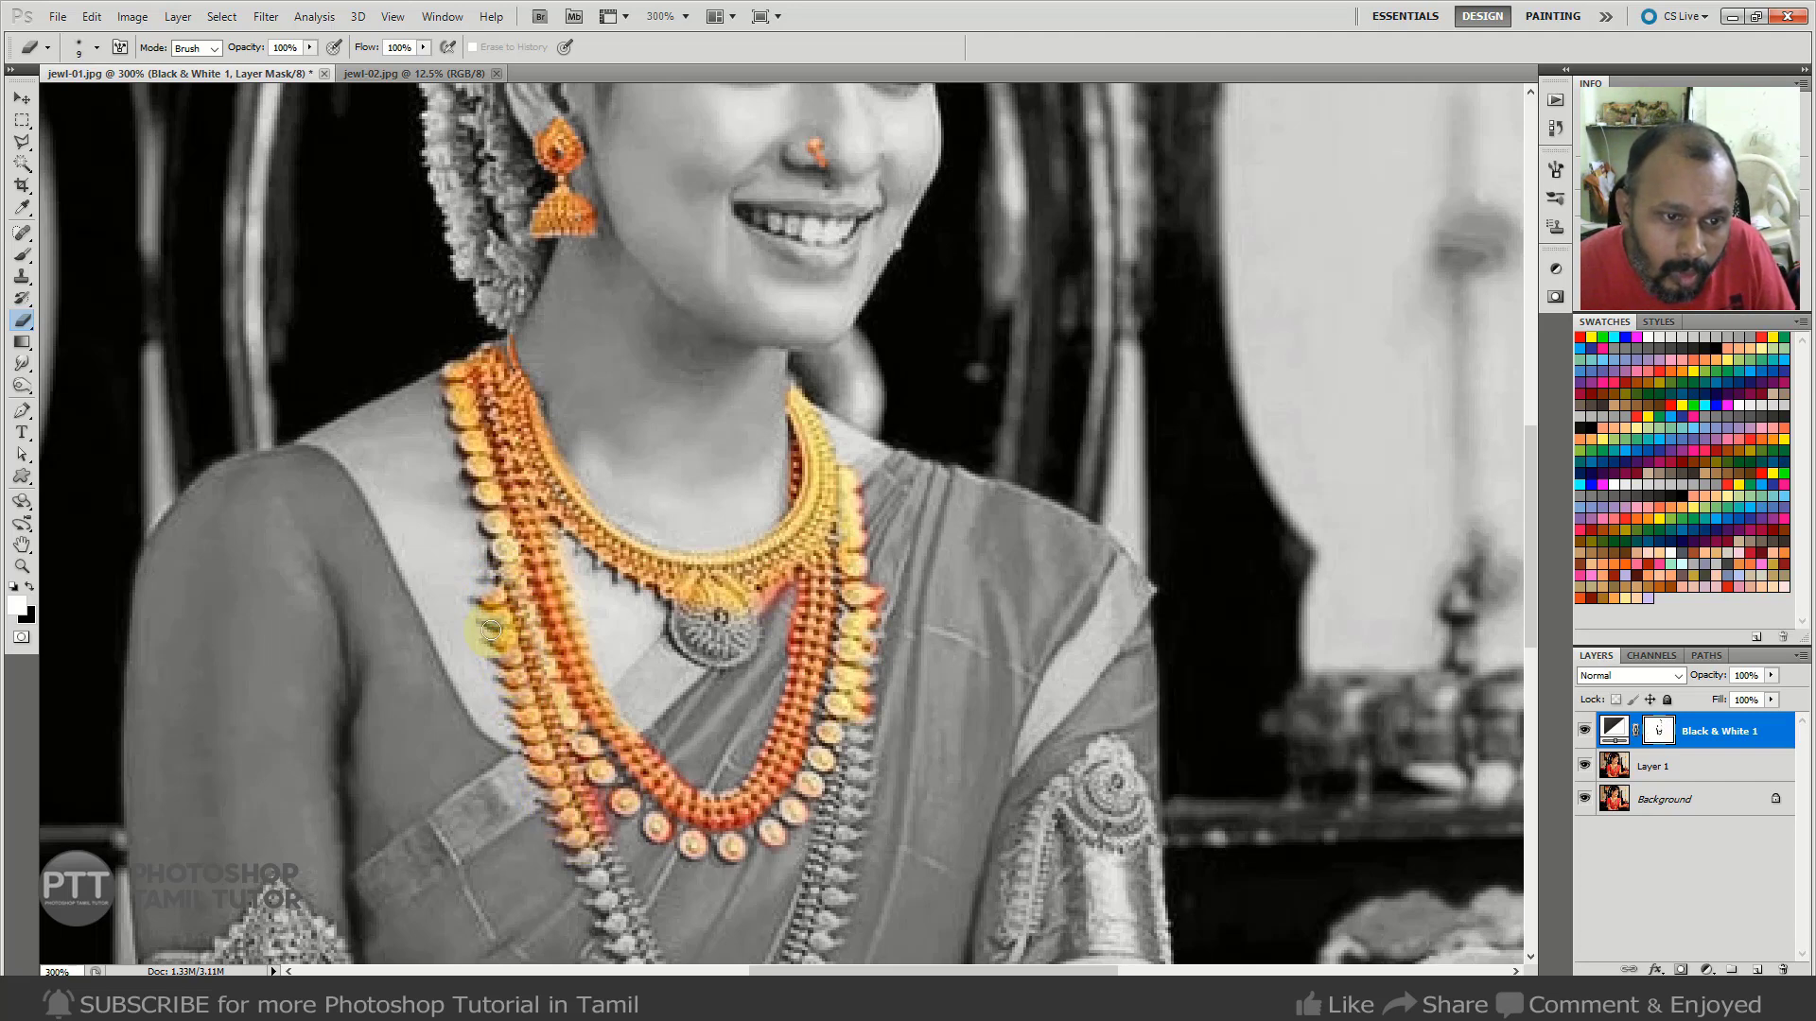
Reveal the gold colour of the longest necklace's lower strand on the picture's left side and its large round pendant.
{"action": "key", "text": "ctrl+minus"}
{"action": "left_click_drag", "start_coordinate": [737, 834], "coordinate": [640, 608]}
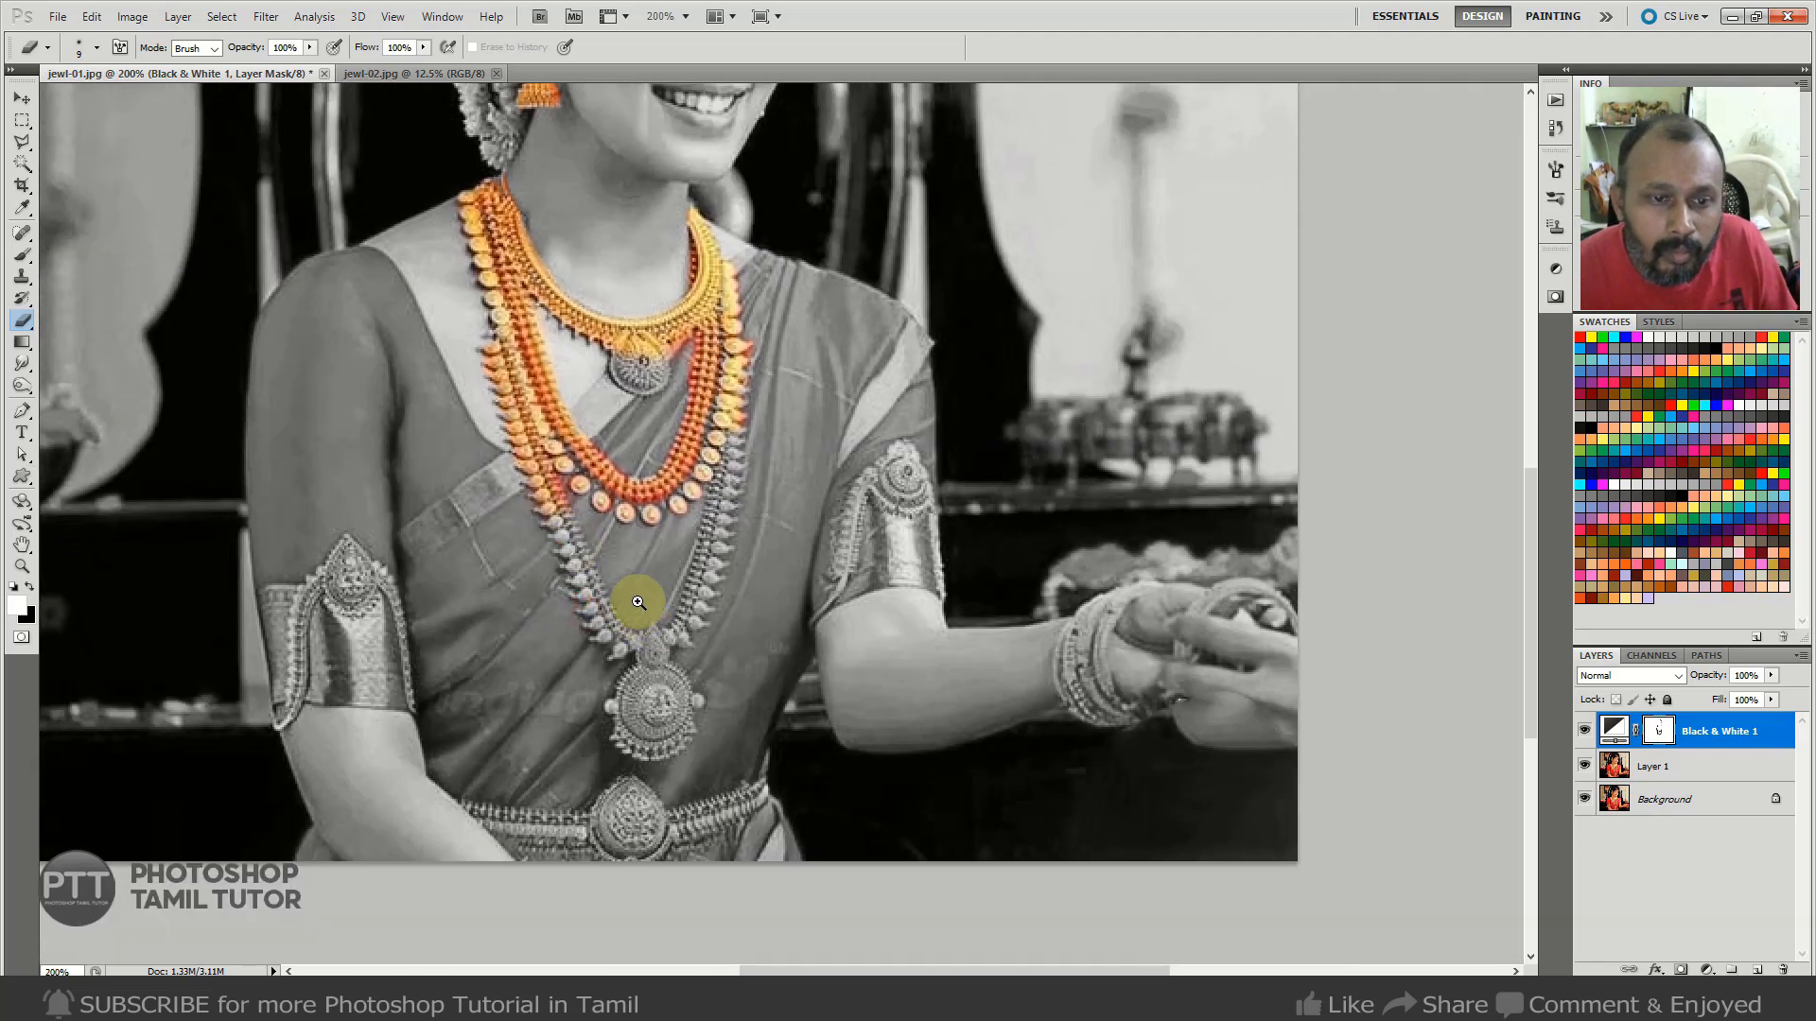
{"action": "left_click", "coordinate": [652, 641], "text": "ctrl"}
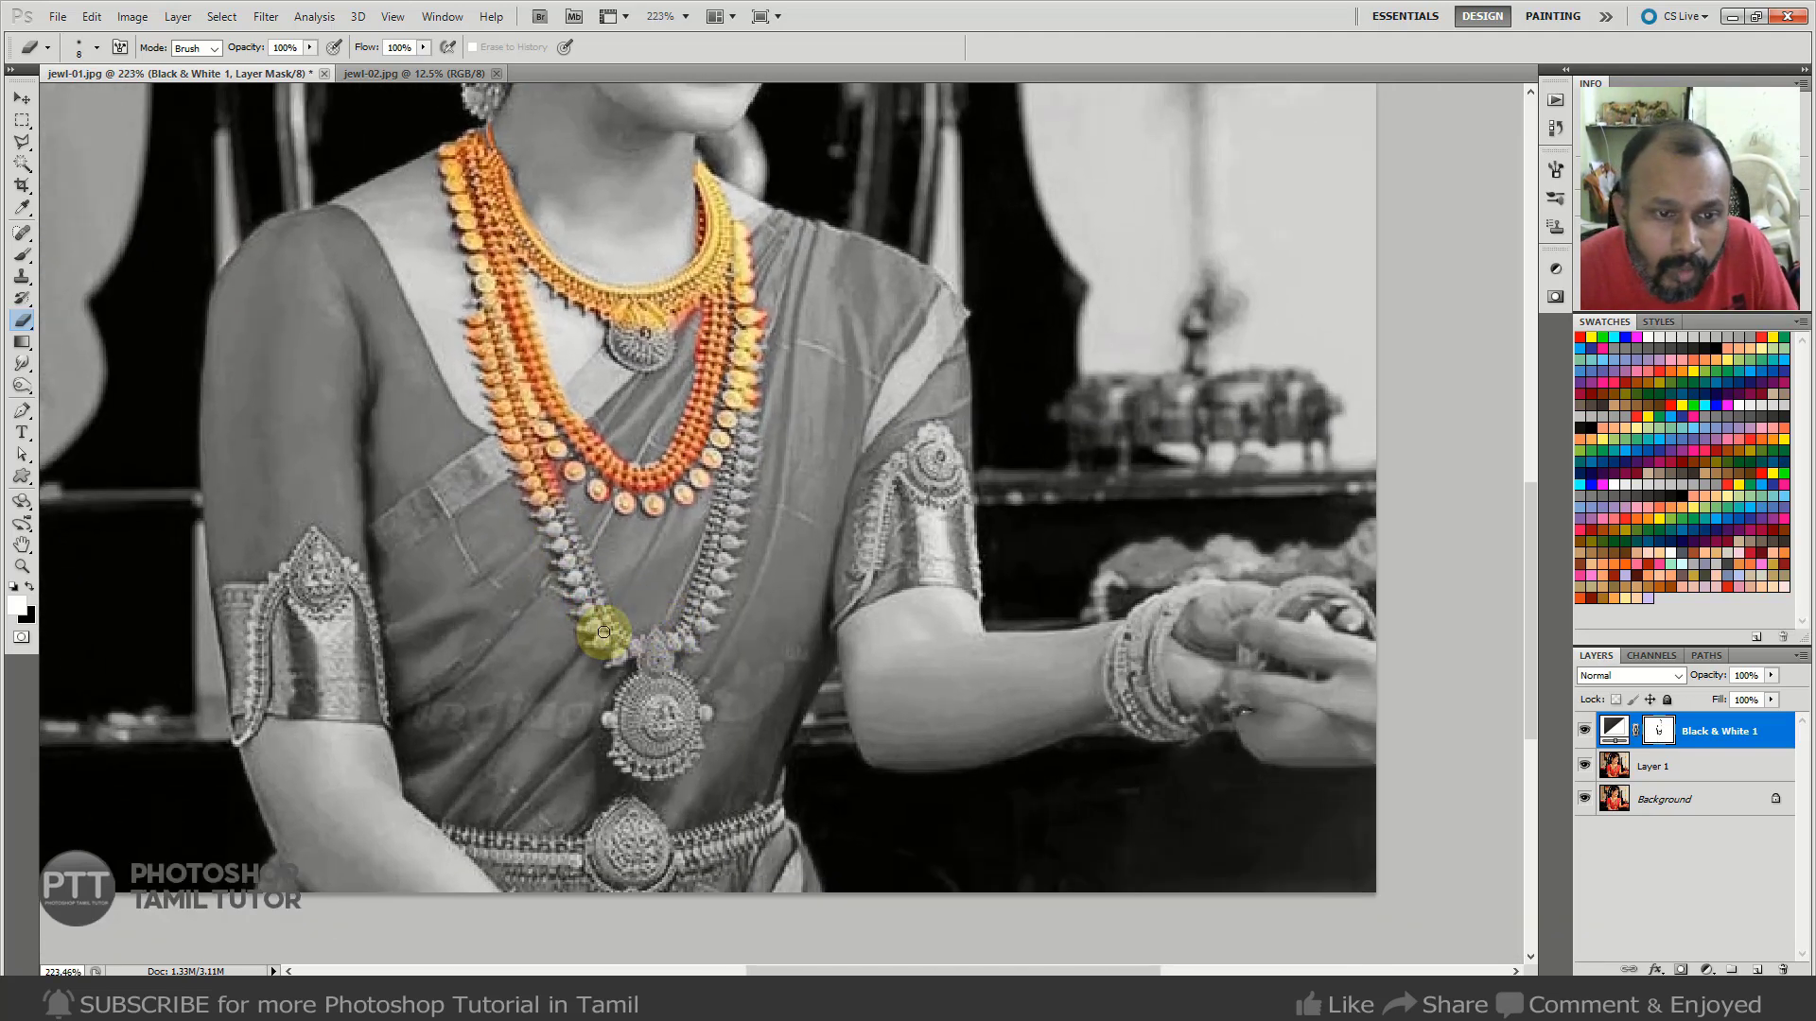
{"action": "mouse_move", "coordinate": [593, 610]}
{"action": "left_mouse_down"}
{"action": "mouse_move", "coordinate": [558, 494]}
{"action": "mouse_move", "coordinate": [544, 519]}
{"action": "left_mouse_up"}
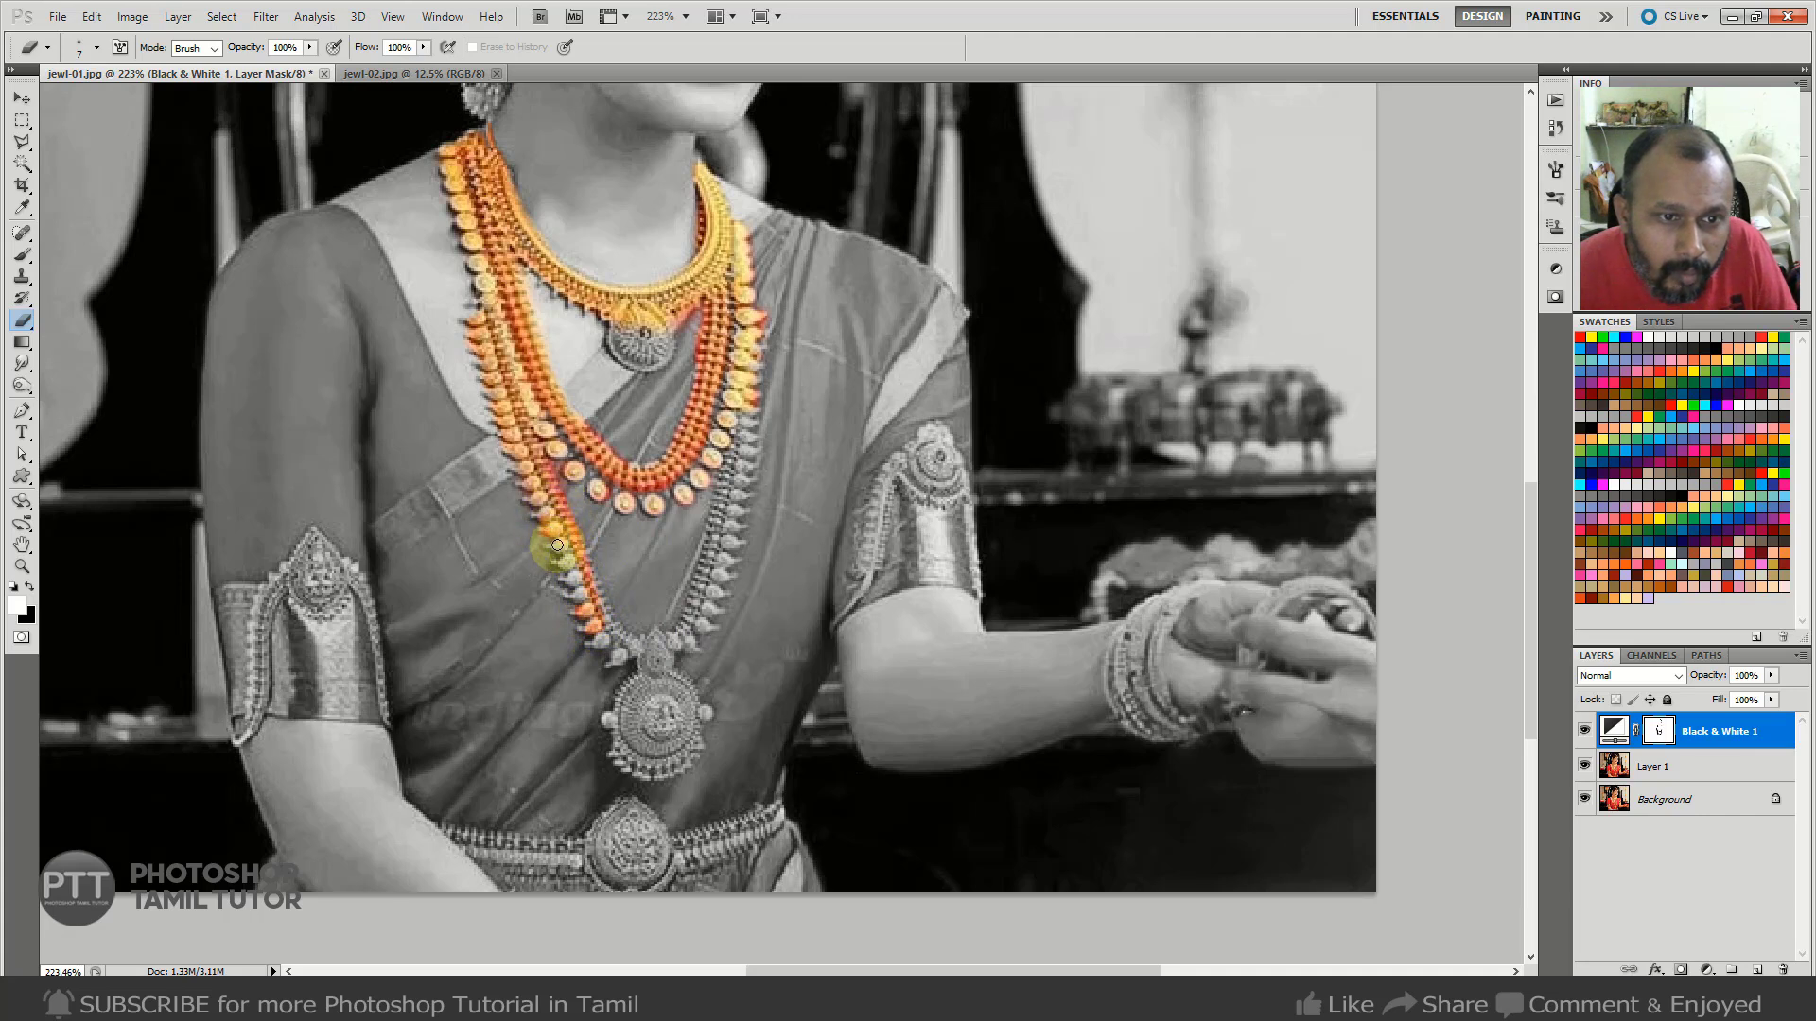
{"action": "key", "text": "bracketright"}
{"action": "mouse_move", "coordinate": [580, 591]}
{"action": "left_mouse_down"}
{"action": "mouse_move", "coordinate": [648, 653]}
{"action": "mouse_move", "coordinate": [621, 718]}
{"action": "mouse_move", "coordinate": [635, 770]}
{"action": "mouse_move", "coordinate": [693, 754]}
{"action": "mouse_move", "coordinate": [683, 711]}
{"action": "mouse_move", "coordinate": [655, 735]}
{"action": "mouse_move", "coordinate": [661, 653]}
{"action": "mouse_move", "coordinate": [698, 613]}
{"action": "mouse_move", "coordinate": [744, 435]}
{"action": "mouse_move", "coordinate": [747, 468]}
{"action": "mouse_move", "coordinate": [721, 453]}
{"action": "left_mouse_up"}
{"action": "key", "text": "bracketright"}
{"action": "key", "text": "bracketright"}
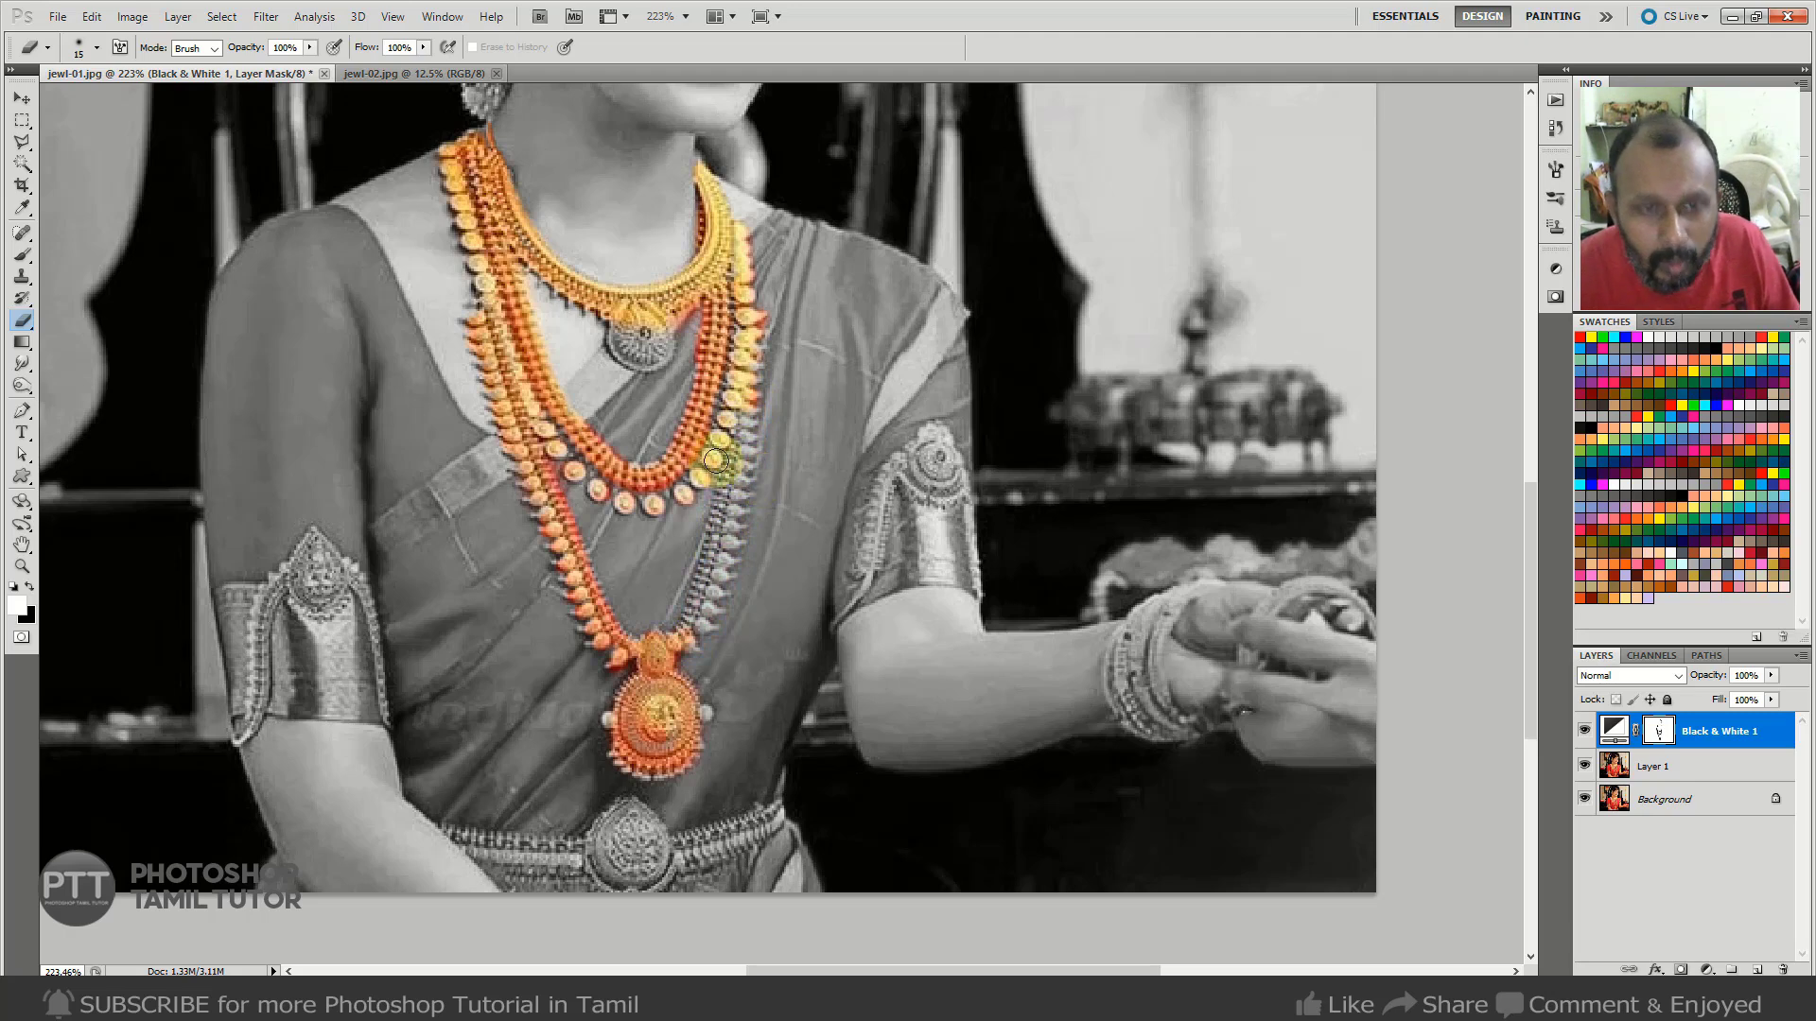
Erase the mask along the longest necklace's strand on the picture's right side, down to the pendant.
{"action": "key", "text": "bracketleft"}
{"action": "key", "text": "bracketleft"}
{"action": "key", "text": "bracketleft"}
{"action": "key", "text": "bracketleft"}
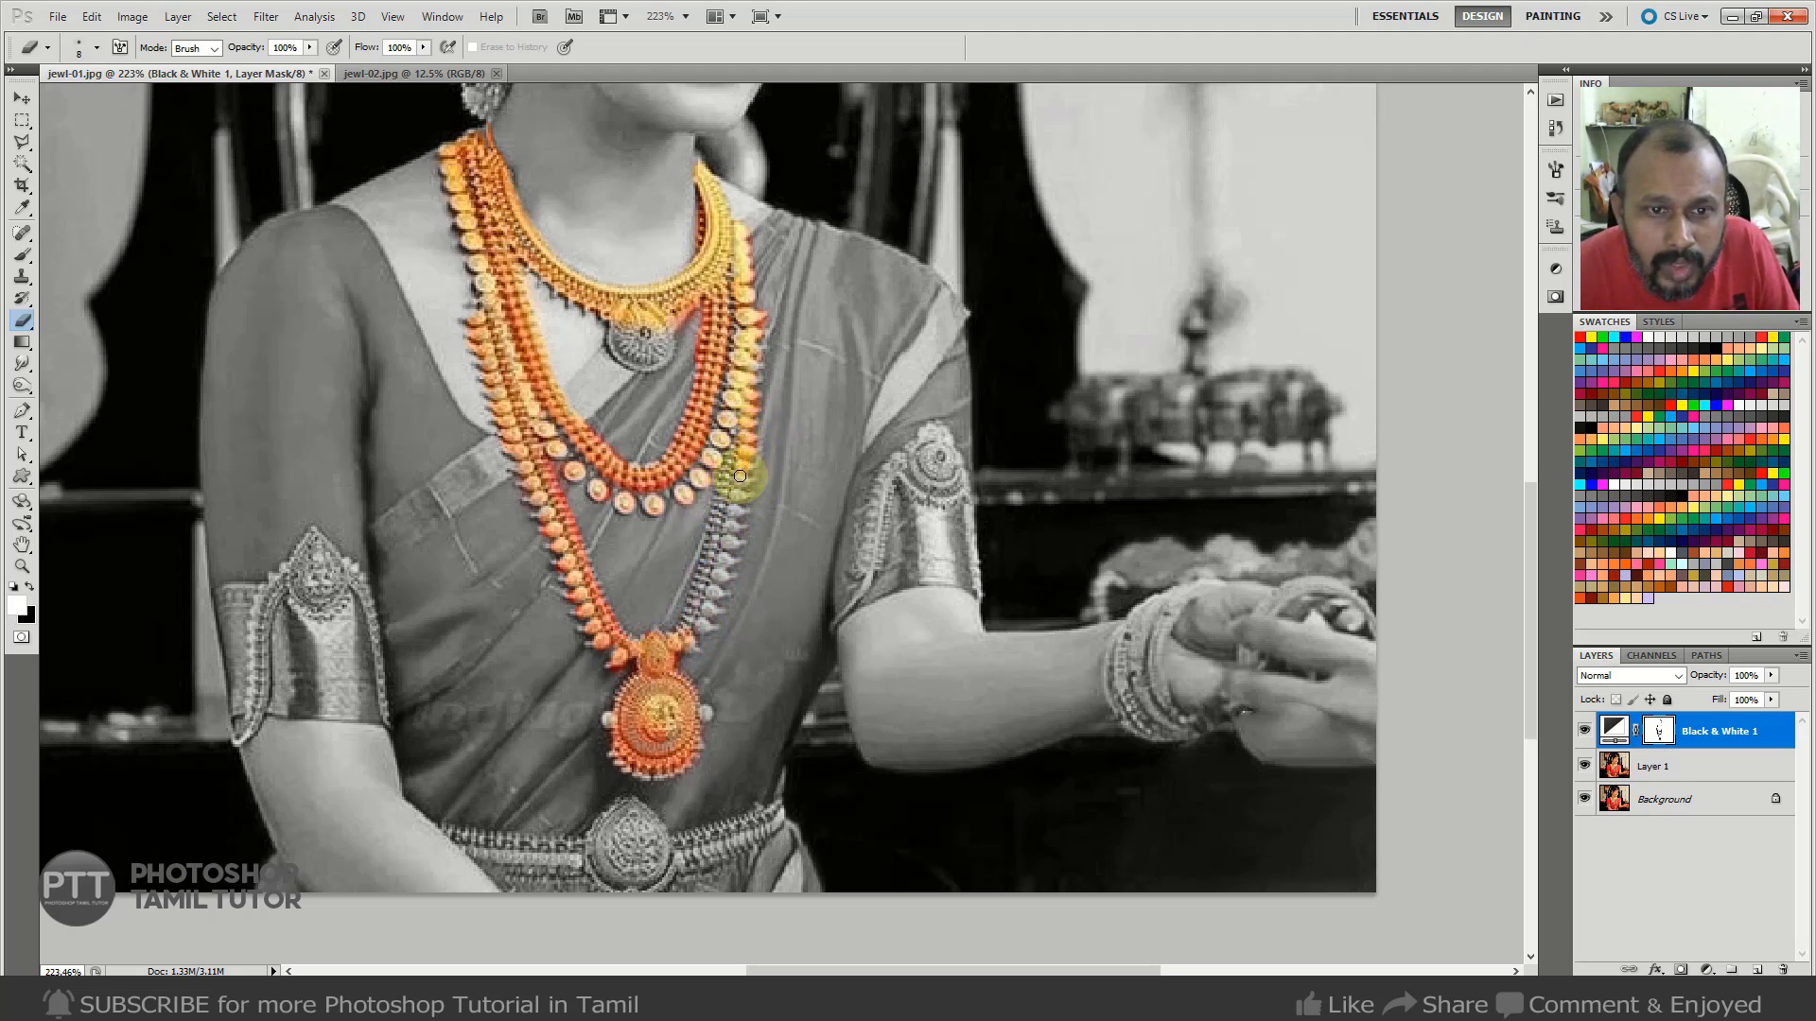
{"action": "key", "text": "bracketright"}
{"action": "left_click_drag", "start_coordinate": [730, 449], "coordinate": [735, 529]}
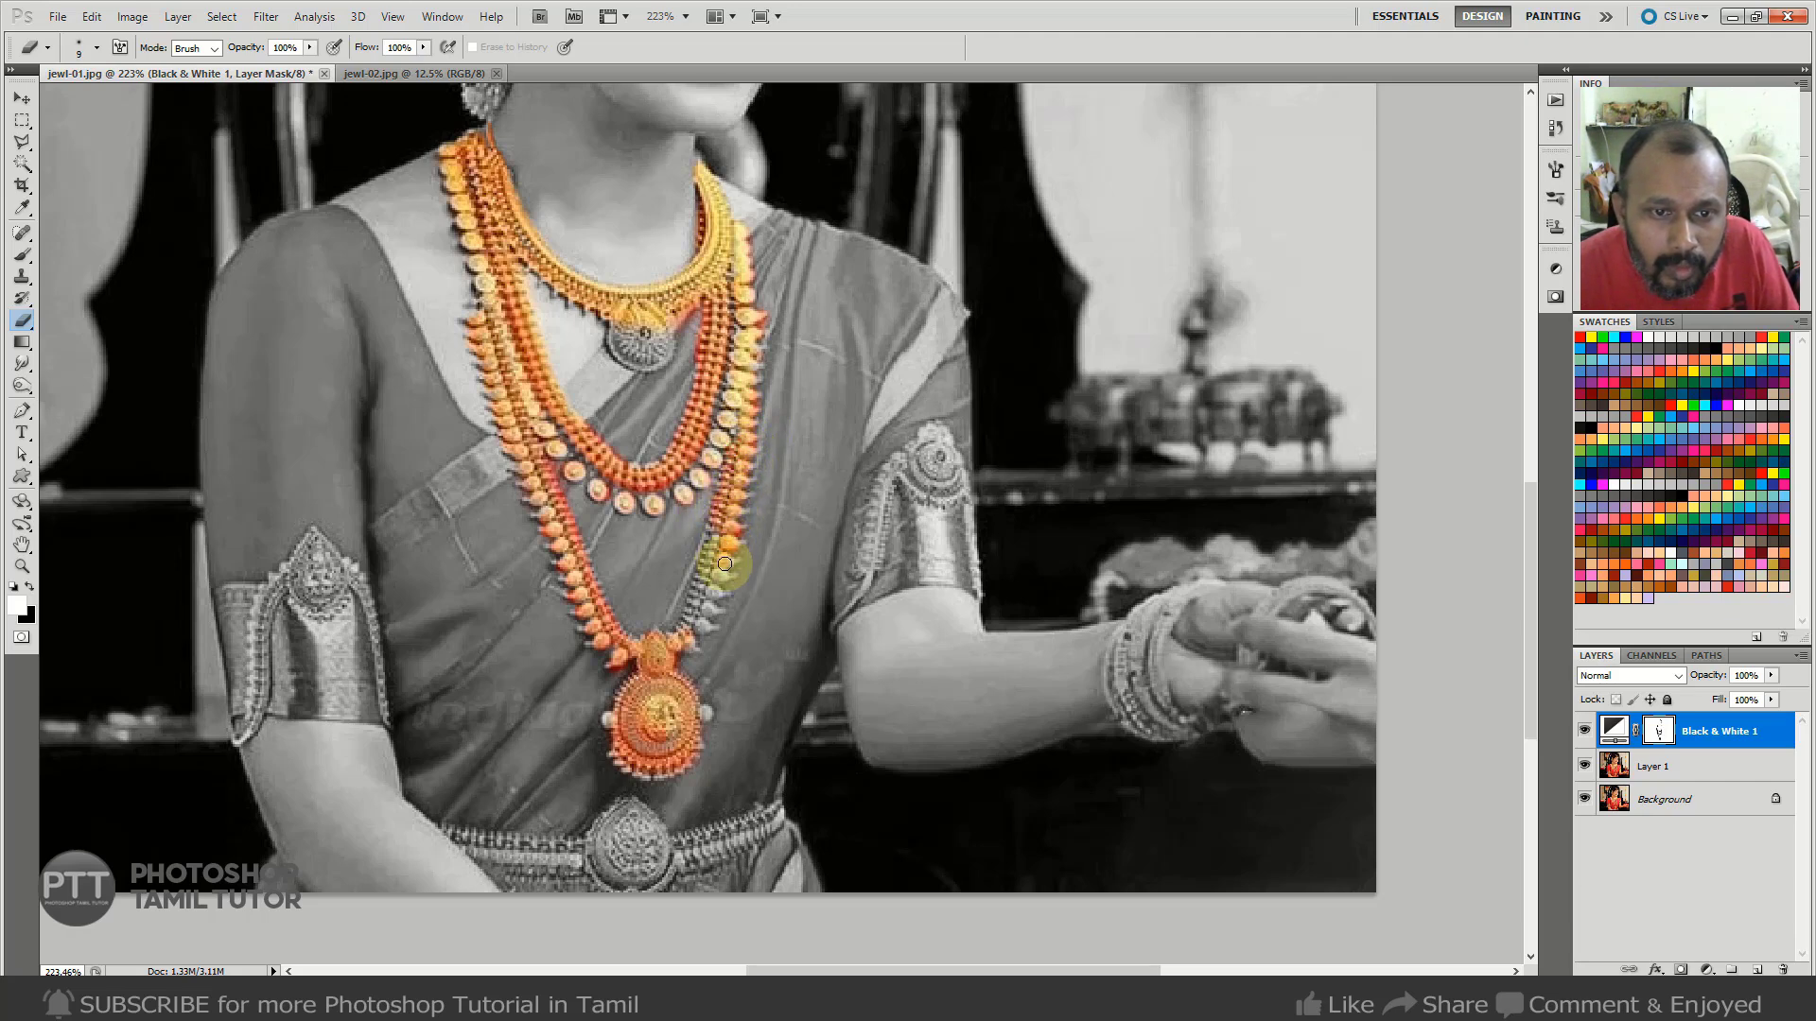
{"action": "key", "text": "bracketright"}
{"action": "mouse_move", "coordinate": [702, 622]}
{"action": "left_mouse_down"}
{"action": "mouse_move", "coordinate": [668, 648]}
{"action": "mouse_move", "coordinate": [716, 542]}
{"action": "mouse_move", "coordinate": [709, 559]}
{"action": "left_mouse_up"}
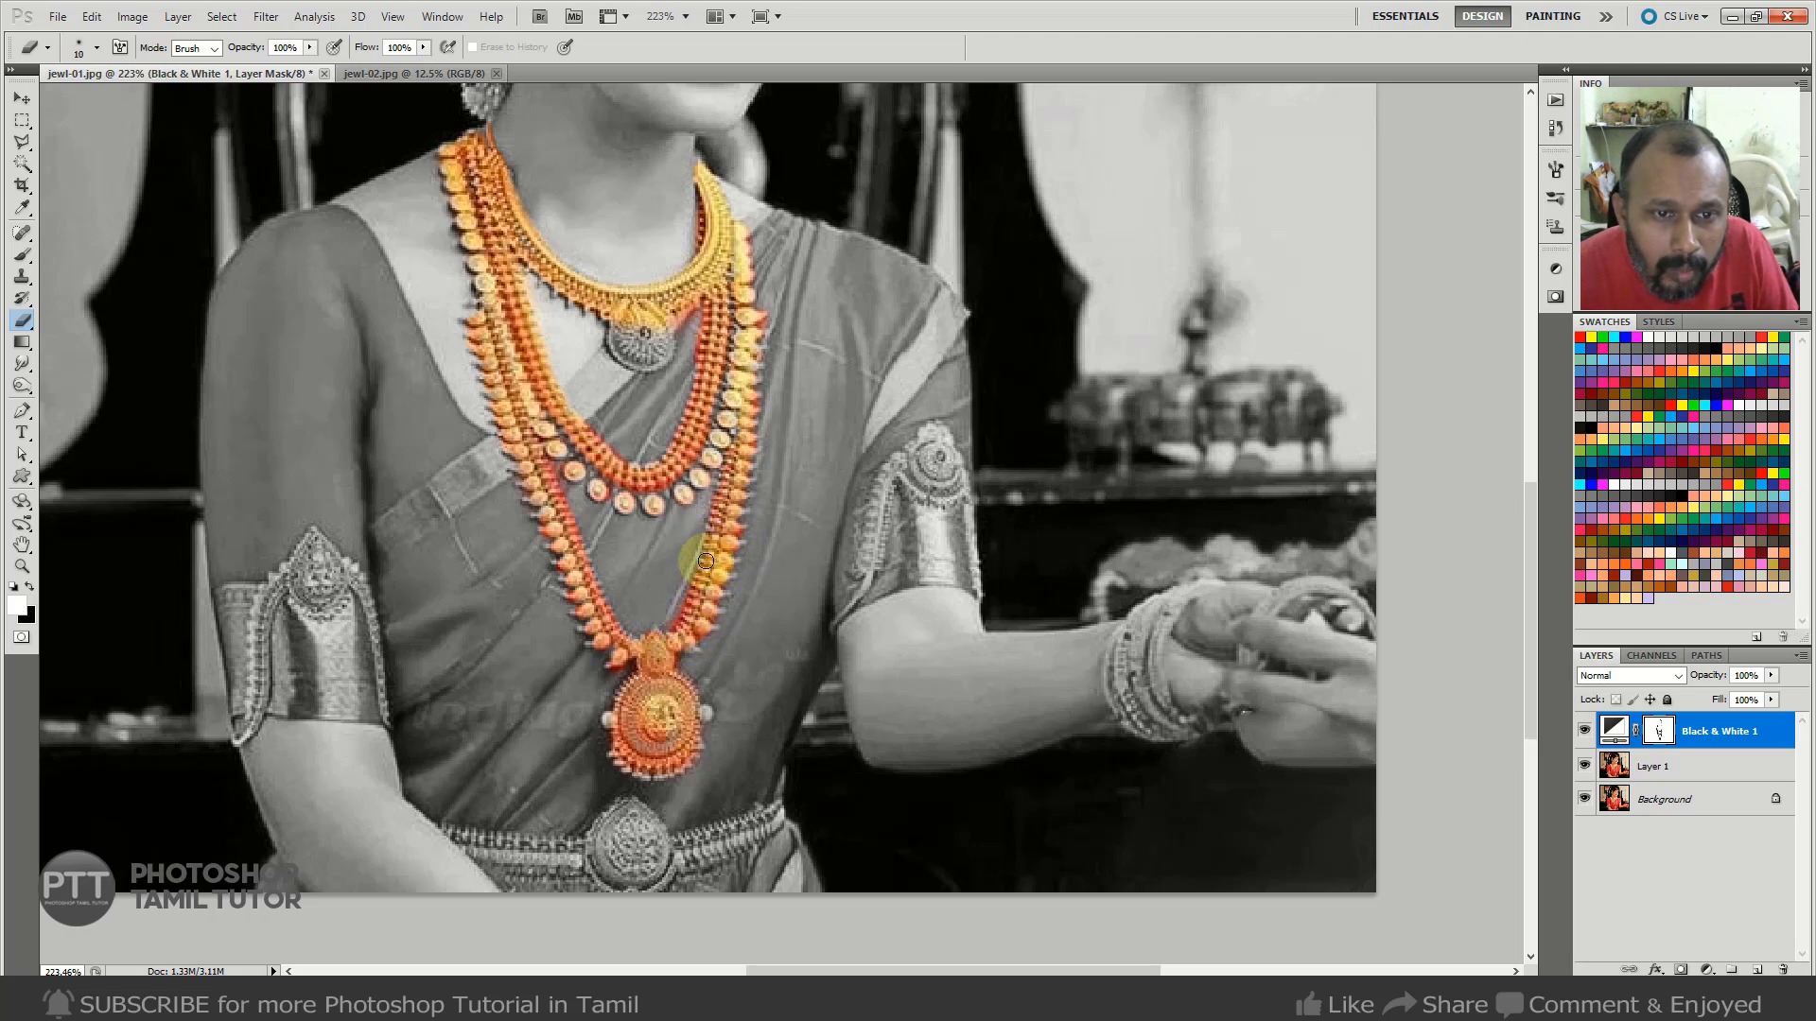
Bring back the colour of the ornamental armlet on the sleeve of the outstretched arm with a small eraser.
{"action": "key", "text": "bracketleft"}
{"action": "key", "text": "bracketleft"}
{"action": "key", "text": "bracketleft"}
{"action": "key", "text": "bracketleft"}
{"action": "key", "text": "bracketleft"}
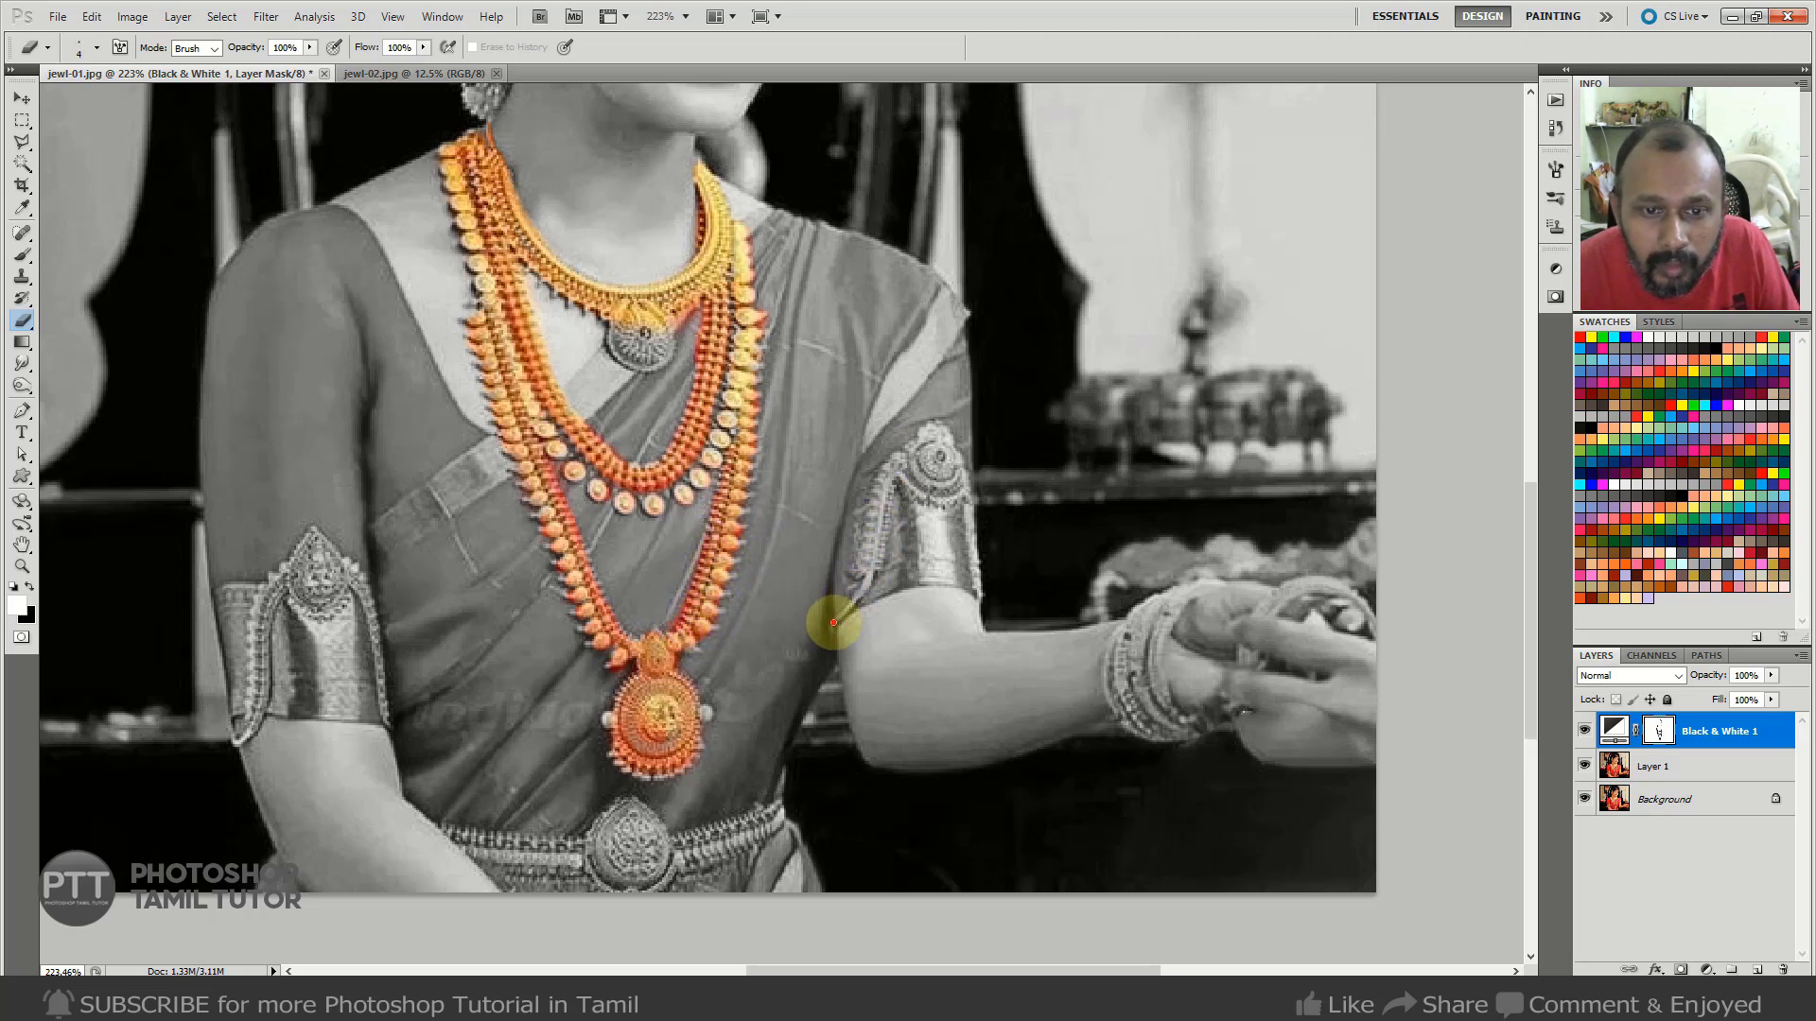
{"action": "key", "text": "bracketright"}
{"action": "mouse_move", "coordinate": [867, 570]}
{"action": "left_mouse_down"}
{"action": "mouse_move", "coordinate": [902, 463]}
{"action": "mouse_move", "coordinate": [862, 559]}
{"action": "left_mouse_up"}
{"action": "mouse_move", "coordinate": [944, 478]}
{"action": "left_mouse_down"}
{"action": "mouse_move", "coordinate": [950, 431]}
{"action": "mouse_move", "coordinate": [914, 451]}
{"action": "left_mouse_up"}
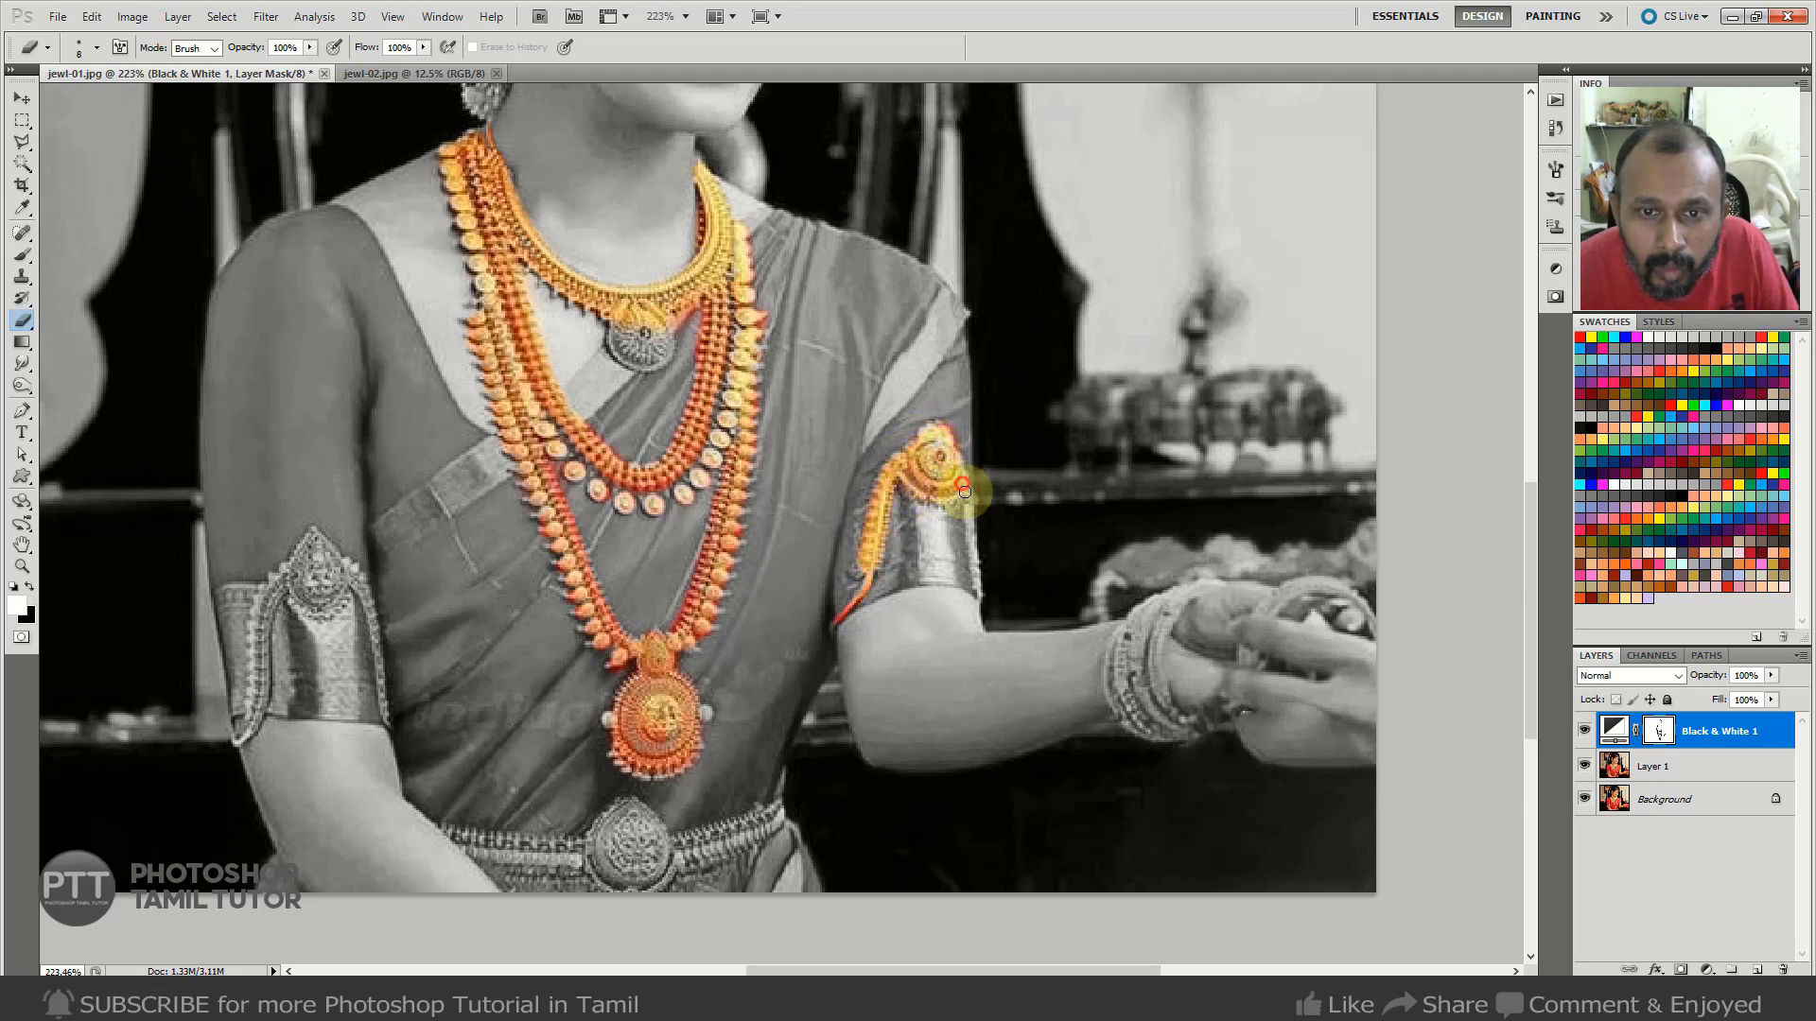
{"action": "mouse_move", "coordinate": [969, 502]}
{"action": "left_mouse_down"}
{"action": "mouse_move", "coordinate": [907, 546]}
{"action": "mouse_move", "coordinate": [967, 510]}
{"action": "mouse_move", "coordinate": [977, 588]}
{"action": "left_mouse_up"}
Enlarge the eraser and restore the gold colour of the bangles on the outstretched wrist.
{"action": "key", "text": "bracketright"}
{"action": "key", "text": "bracketright"}
{"action": "mouse_move", "coordinate": [1160, 642]}
{"action": "left_mouse_down"}
{"action": "mouse_move", "coordinate": [1197, 593]}
{"action": "mouse_move", "coordinate": [1161, 665]}
{"action": "mouse_move", "coordinate": [1191, 734]}
{"action": "mouse_move", "coordinate": [1148, 724]}
{"action": "mouse_move", "coordinate": [1130, 682]}
{"action": "mouse_move", "coordinate": [1165, 606]}
{"action": "mouse_move", "coordinate": [1129, 635]}
{"action": "mouse_move", "coordinate": [1146, 721]}
{"action": "left_mouse_up"}
{"action": "key", "text": "bracketright"}
{"action": "key", "text": "bracketright"}
Erase the mask over the armlet's medallion and side borders on the sleeve at the picture's left.
{"action": "key", "text": "bracketleft"}
{"action": "key", "text": "bracketleft"}
{"action": "key", "text": "bracketleft"}
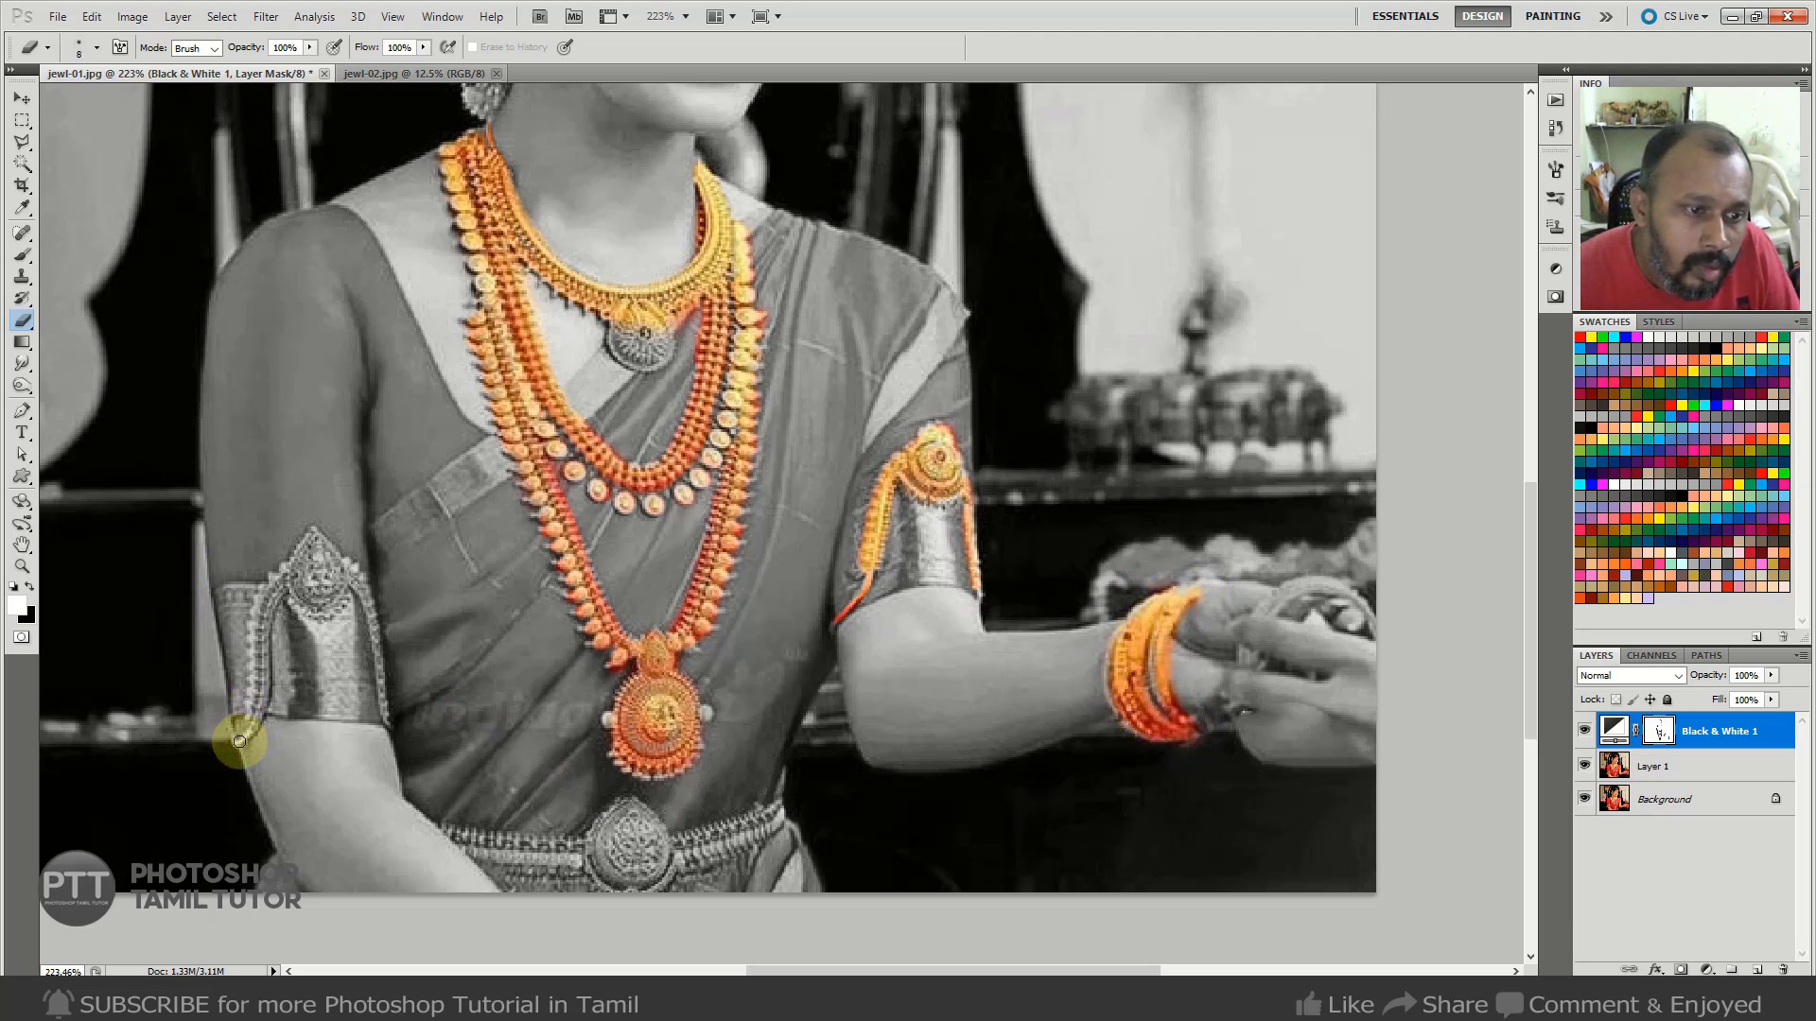
{"action": "mouse_move", "coordinate": [232, 706]}
{"action": "left_mouse_down"}
{"action": "mouse_move", "coordinate": [225, 778]}
{"action": "mouse_move", "coordinate": [260, 707]}
{"action": "mouse_move", "coordinate": [273, 590]}
{"action": "mouse_move", "coordinate": [260, 605]}
{"action": "mouse_move", "coordinate": [305, 554]}
{"action": "mouse_move", "coordinate": [336, 583]}
{"action": "mouse_move", "coordinate": [305, 584]}
{"action": "mouse_move", "coordinate": [309, 606]}
{"action": "mouse_move", "coordinate": [359, 585]}
{"action": "mouse_move", "coordinate": [371, 675]}
{"action": "left_mouse_up"}
{"action": "key", "text": "bracketright"}
{"action": "key", "text": "bracketright"}
Restore the colour of the waist belt and its central medallion by erasing the mask.
{"action": "key", "text": "bracketleft"}
{"action": "key", "text": "bracketleft"}
{"action": "mouse_move", "coordinate": [454, 828]}
{"action": "left_mouse_down"}
{"action": "mouse_move", "coordinate": [592, 844]}
{"action": "mouse_move", "coordinate": [569, 873]}
{"action": "mouse_move", "coordinate": [483, 852]}
{"action": "mouse_move", "coordinate": [508, 874]}
{"action": "mouse_move", "coordinate": [624, 870]}
{"action": "mouse_move", "coordinate": [600, 860]}
{"action": "mouse_move", "coordinate": [630, 816]}
{"action": "mouse_move", "coordinate": [646, 869]}
{"action": "mouse_move", "coordinate": [605, 861]}
{"action": "mouse_move", "coordinate": [614, 879]}
{"action": "mouse_move", "coordinate": [771, 821]}
{"action": "mouse_move", "coordinate": [633, 885]}
{"action": "left_mouse_up"}
{"action": "key", "text": "bracketright"}
{"action": "key", "text": "bracketright"}
{"action": "key", "text": "bracketright"}
{"action": "key", "text": "bracketleft"}
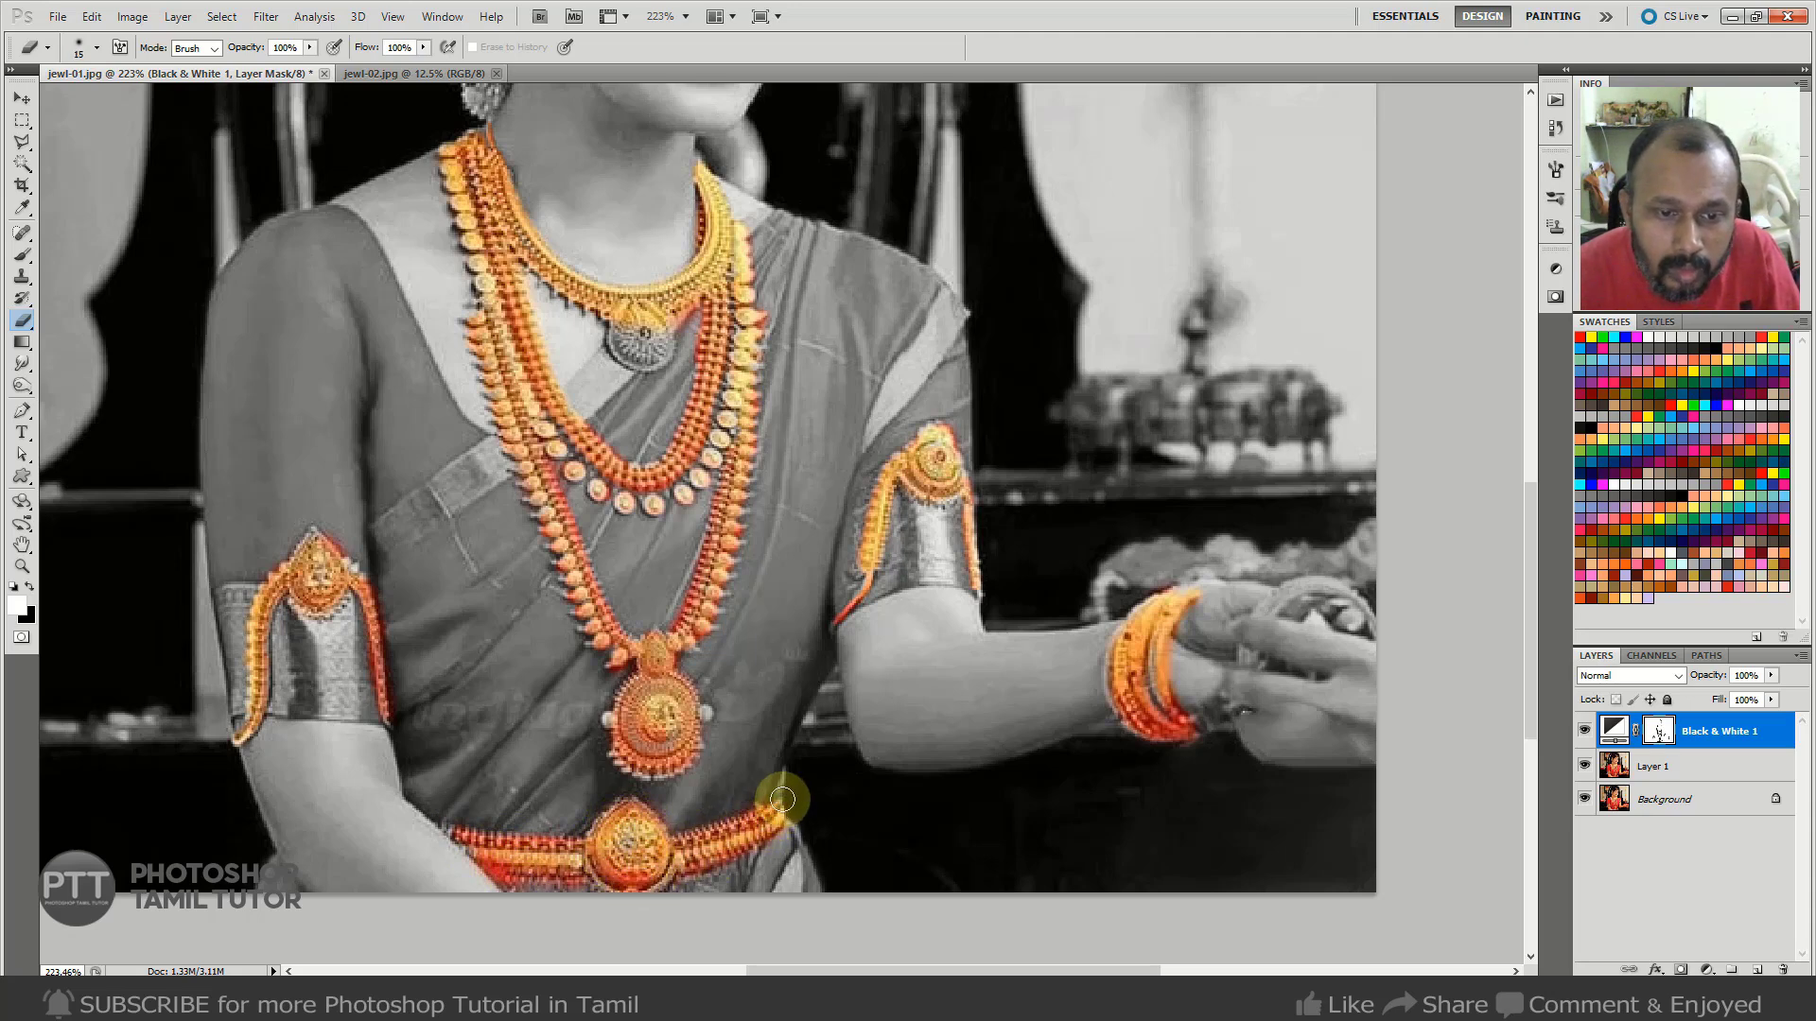
Compare the whole photo with and without the Black & White 1 adjustment layer.
{"action": "key", "text": "ctrl+minus"}
{"action": "key", "text": "ctrl+minus"}
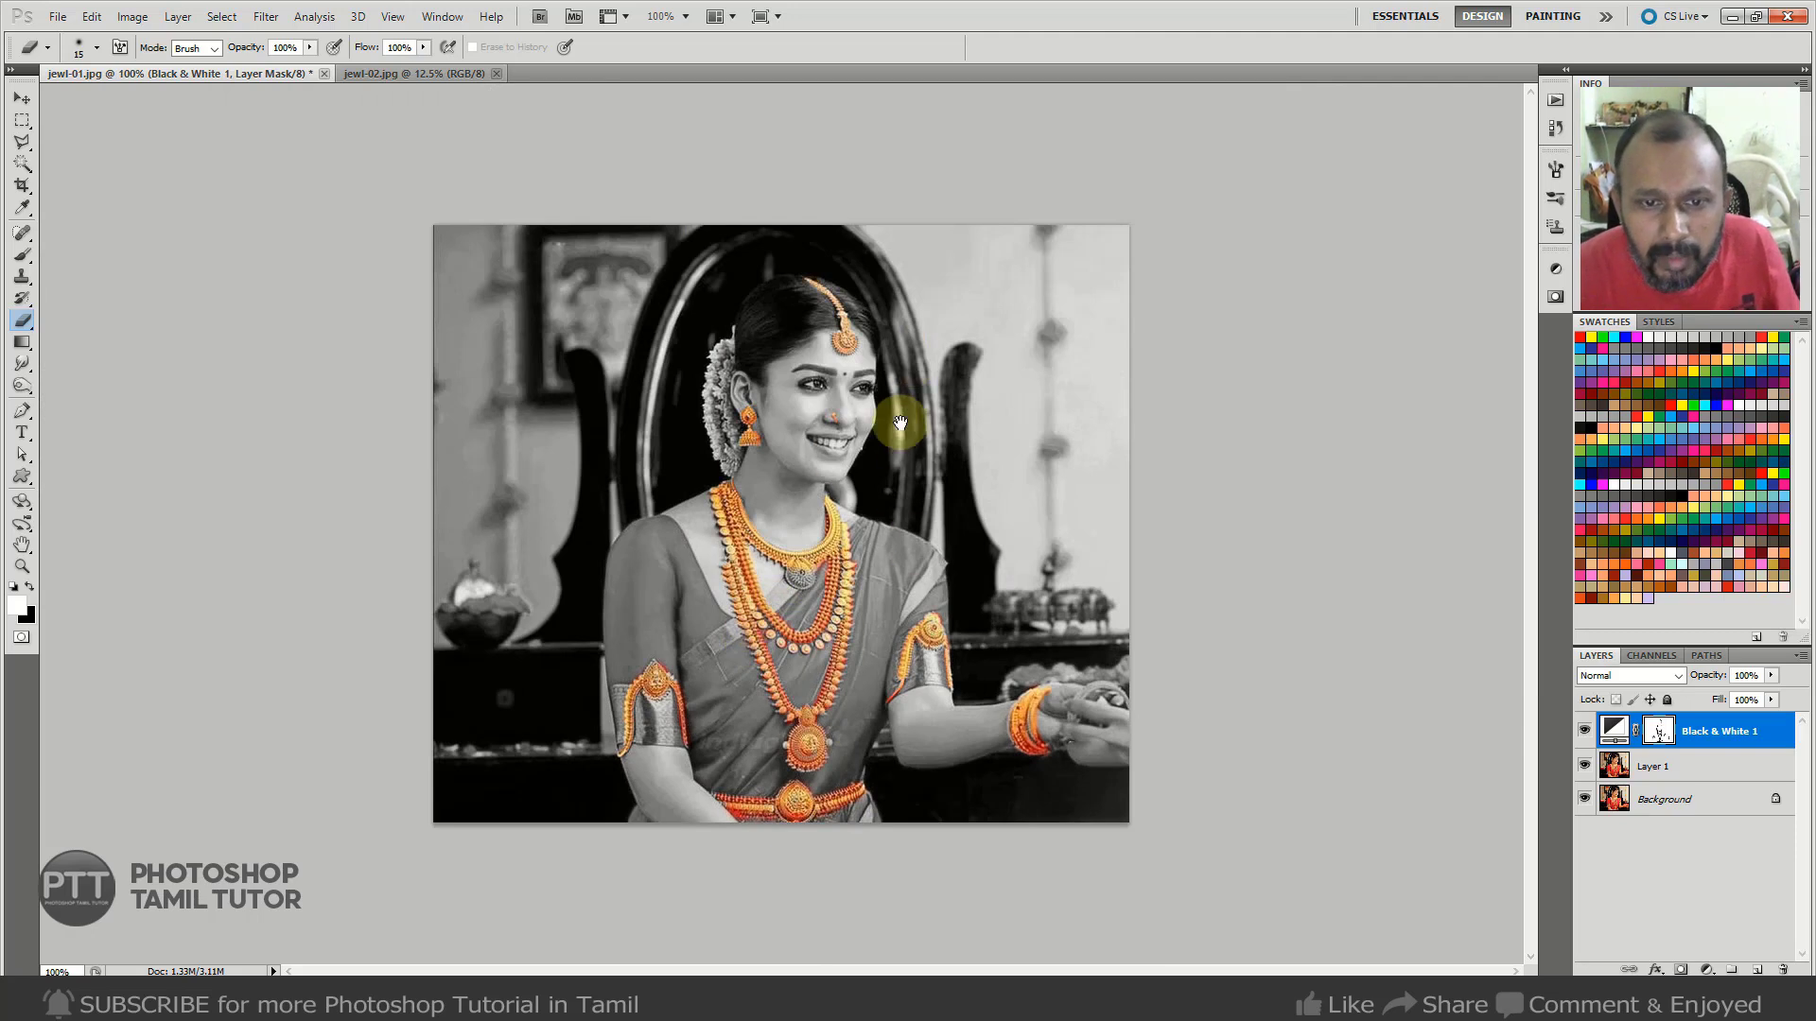
{"action": "left_click", "coordinate": [1584, 731]}
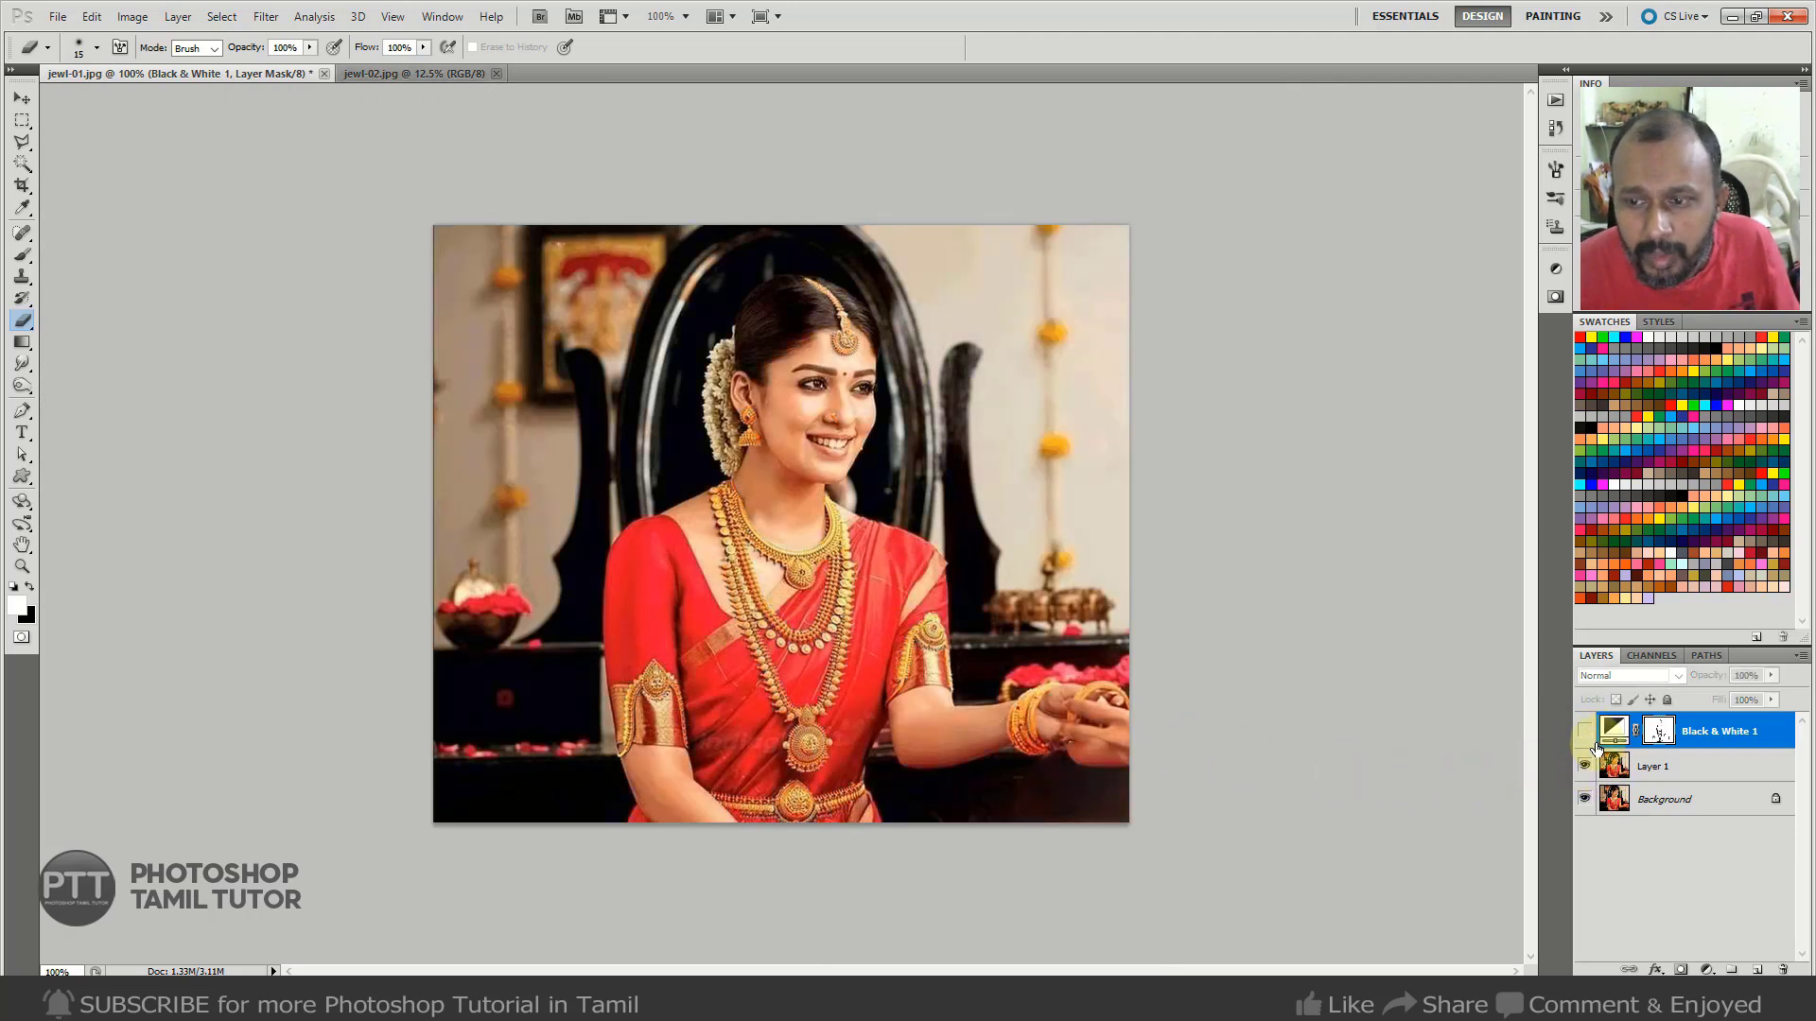
{"action": "left_click", "coordinate": [1585, 731]}
{"action": "left_click", "coordinate": [1656, 733]}
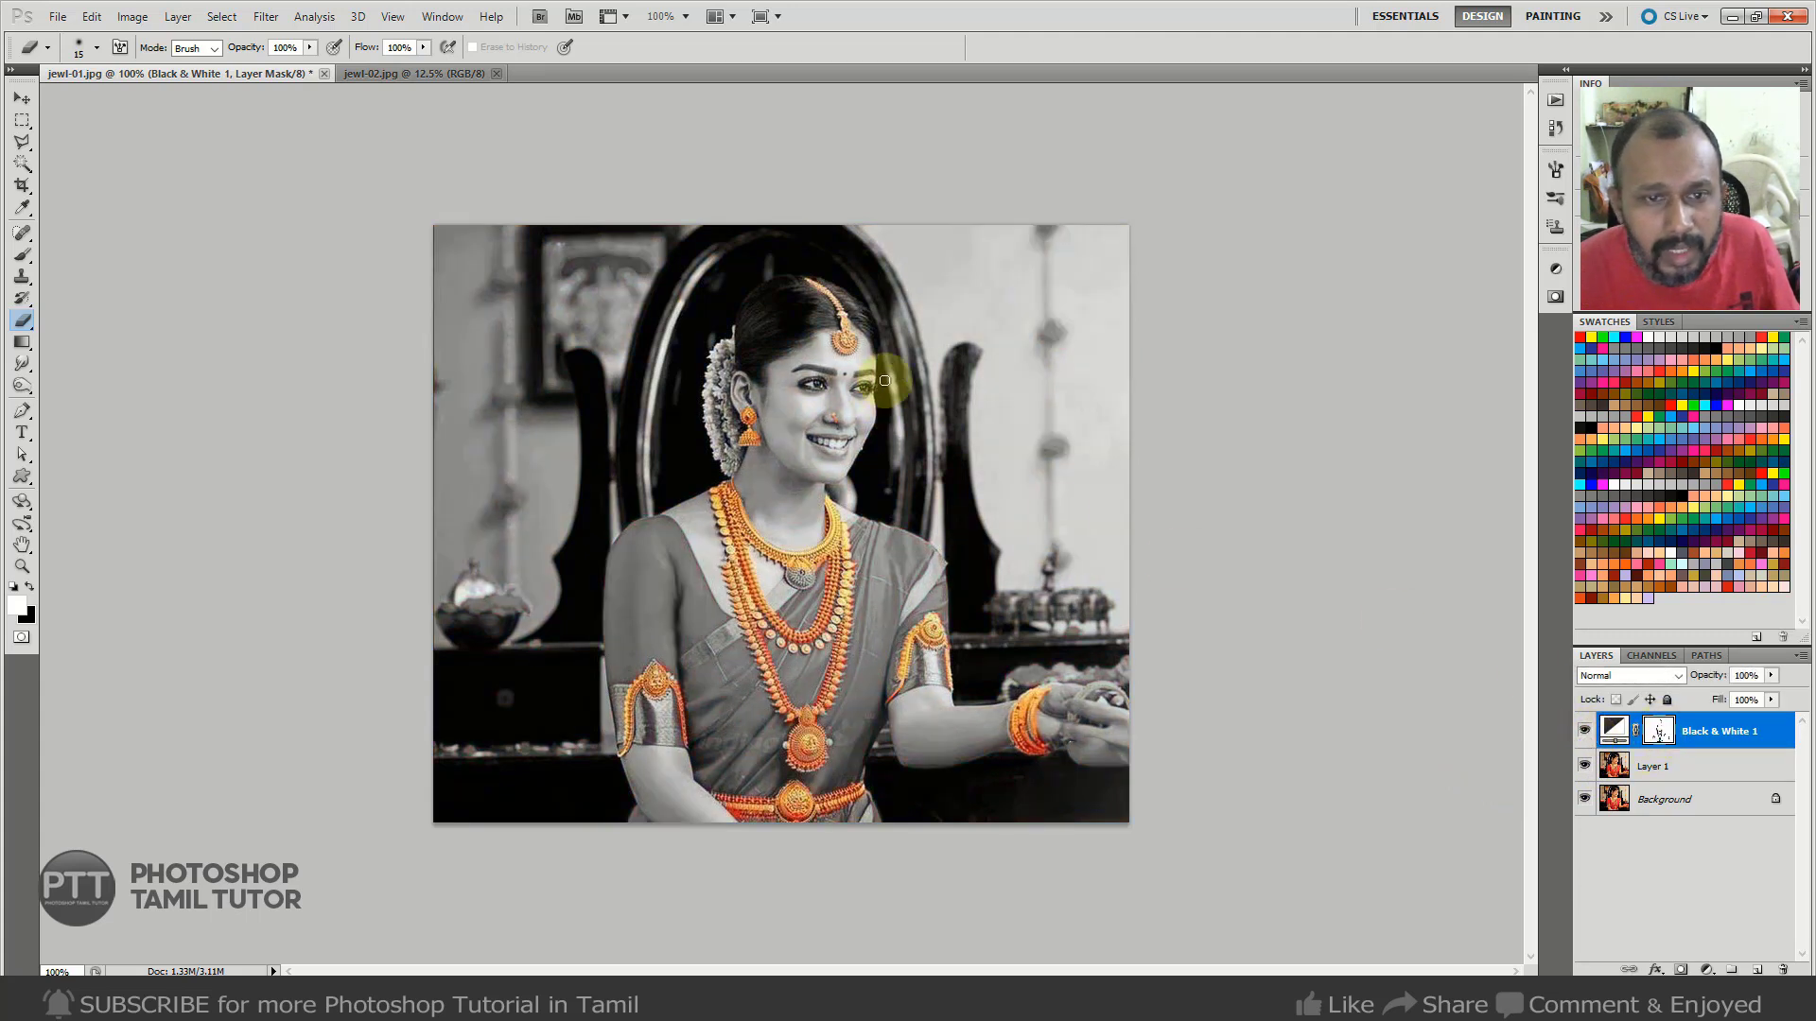
{"action": "left_click", "coordinate": [1586, 733]}
{"action": "left_click", "coordinate": [1587, 733]}
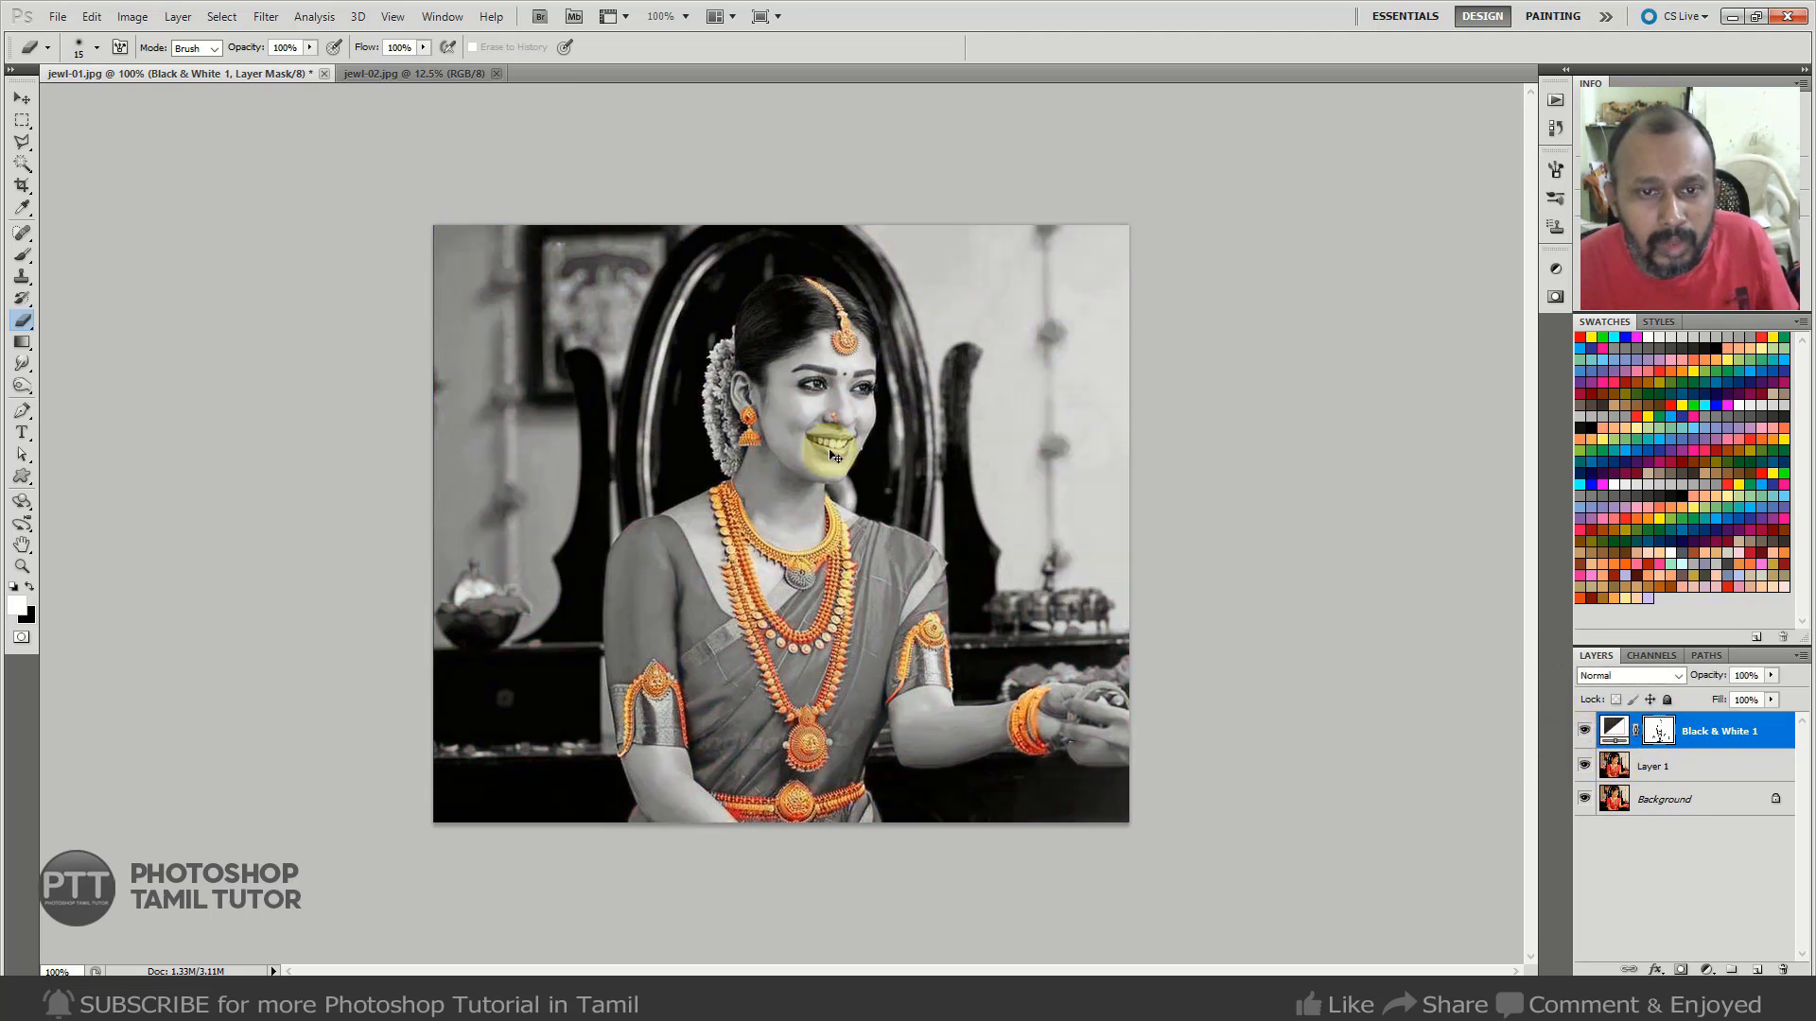
Switch to the jewl-02.jpg document and duplicate its Background layer.
{"action": "key", "text": "ctrl+Tab"}
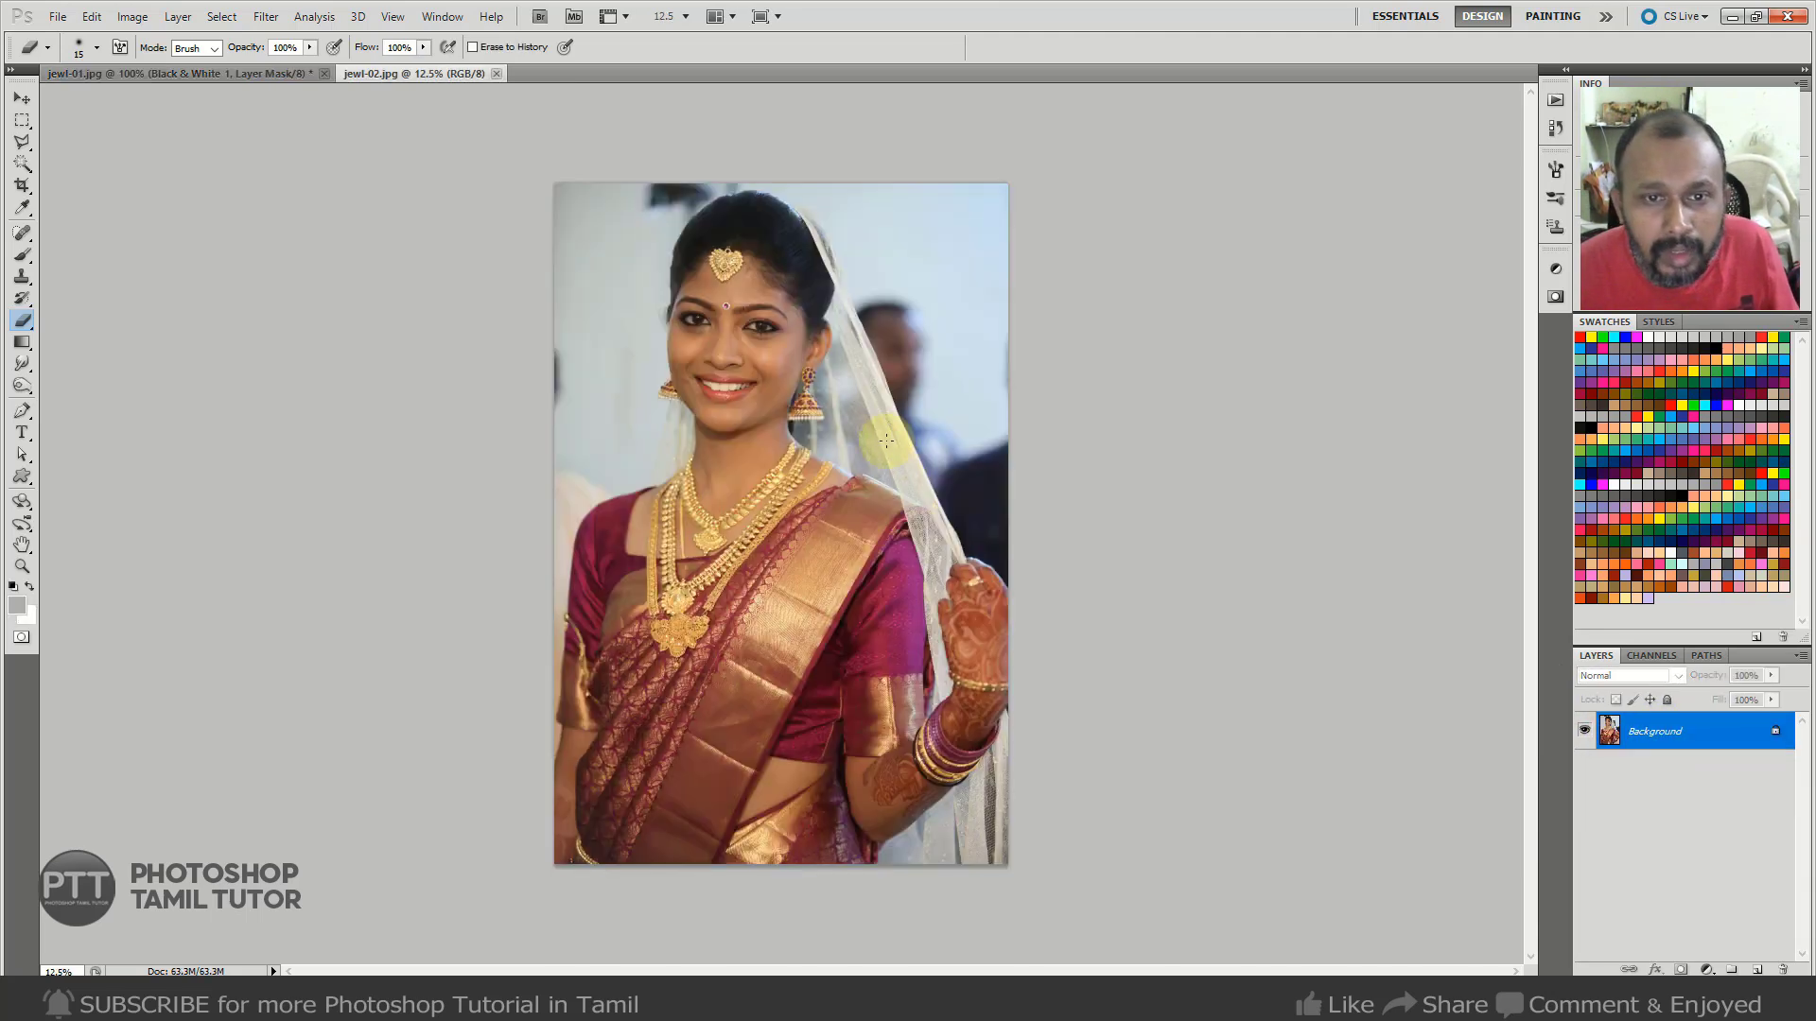
{"action": "key", "text": "ctrl+j"}
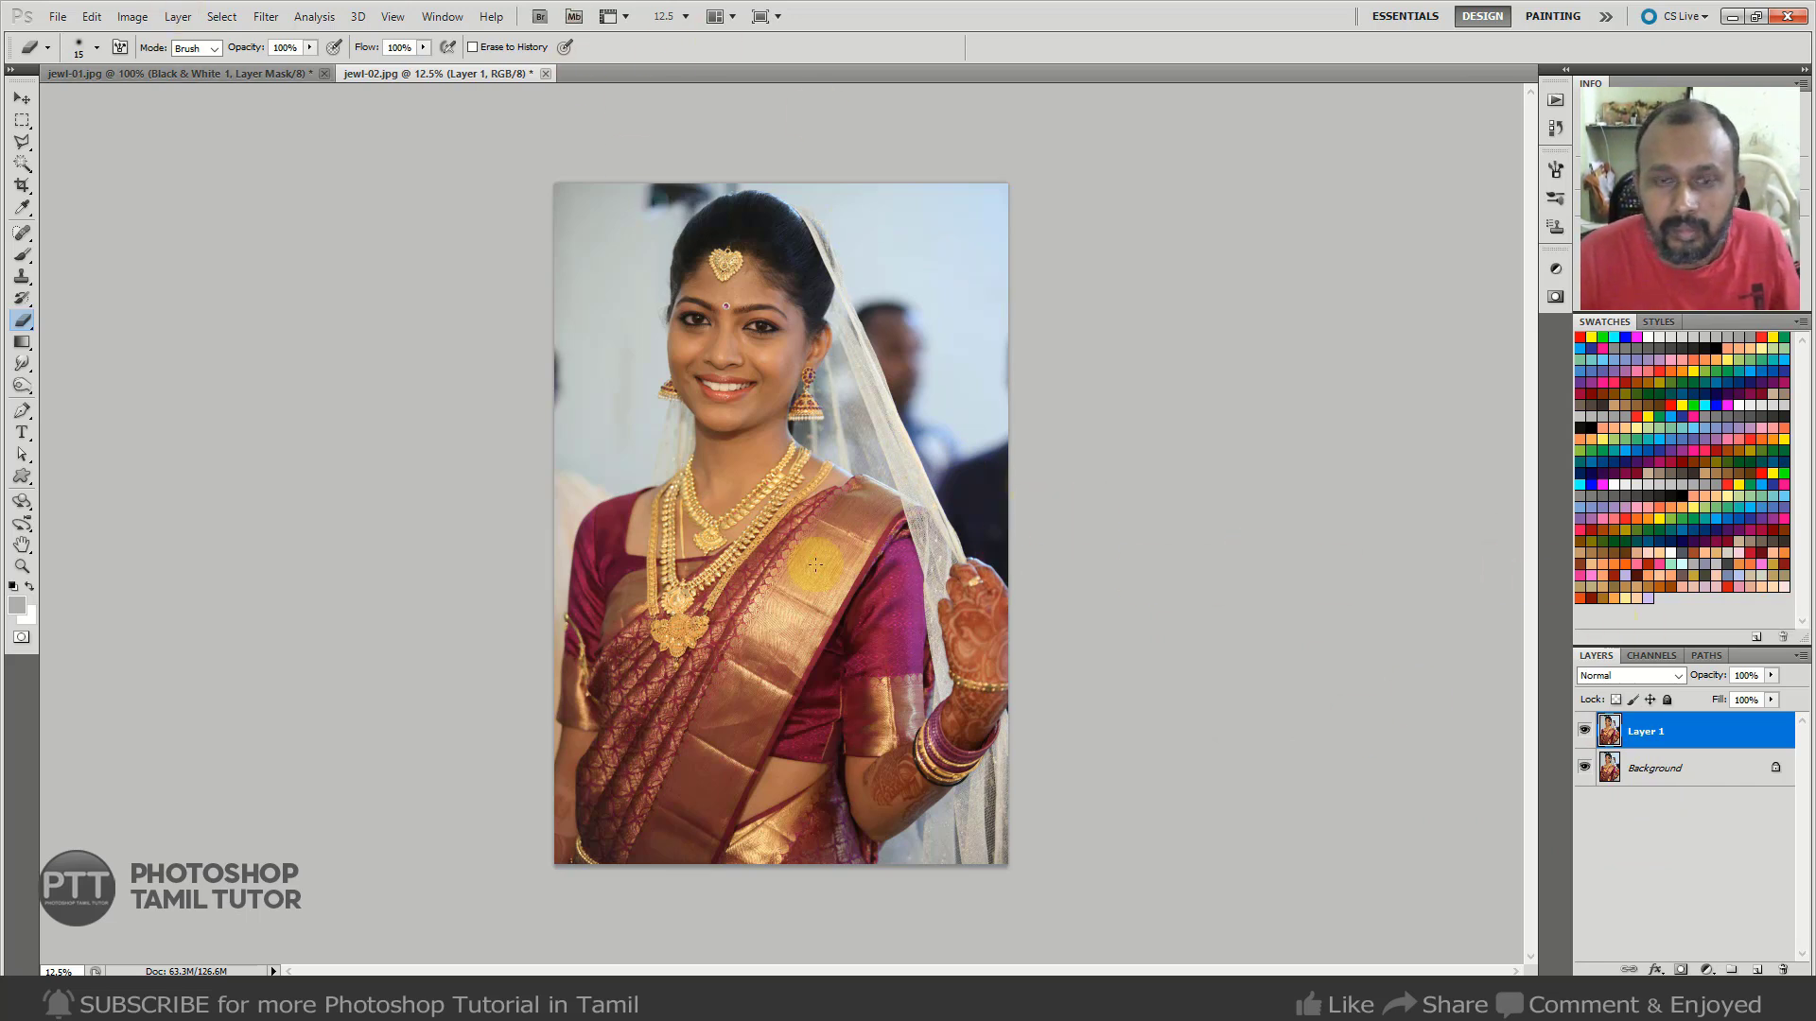
Add a Hue/Saturation adjustment layer above Layer 1 and set the saturation of the Reds to -100.
{"action": "key", "text": "ctrl+u"}
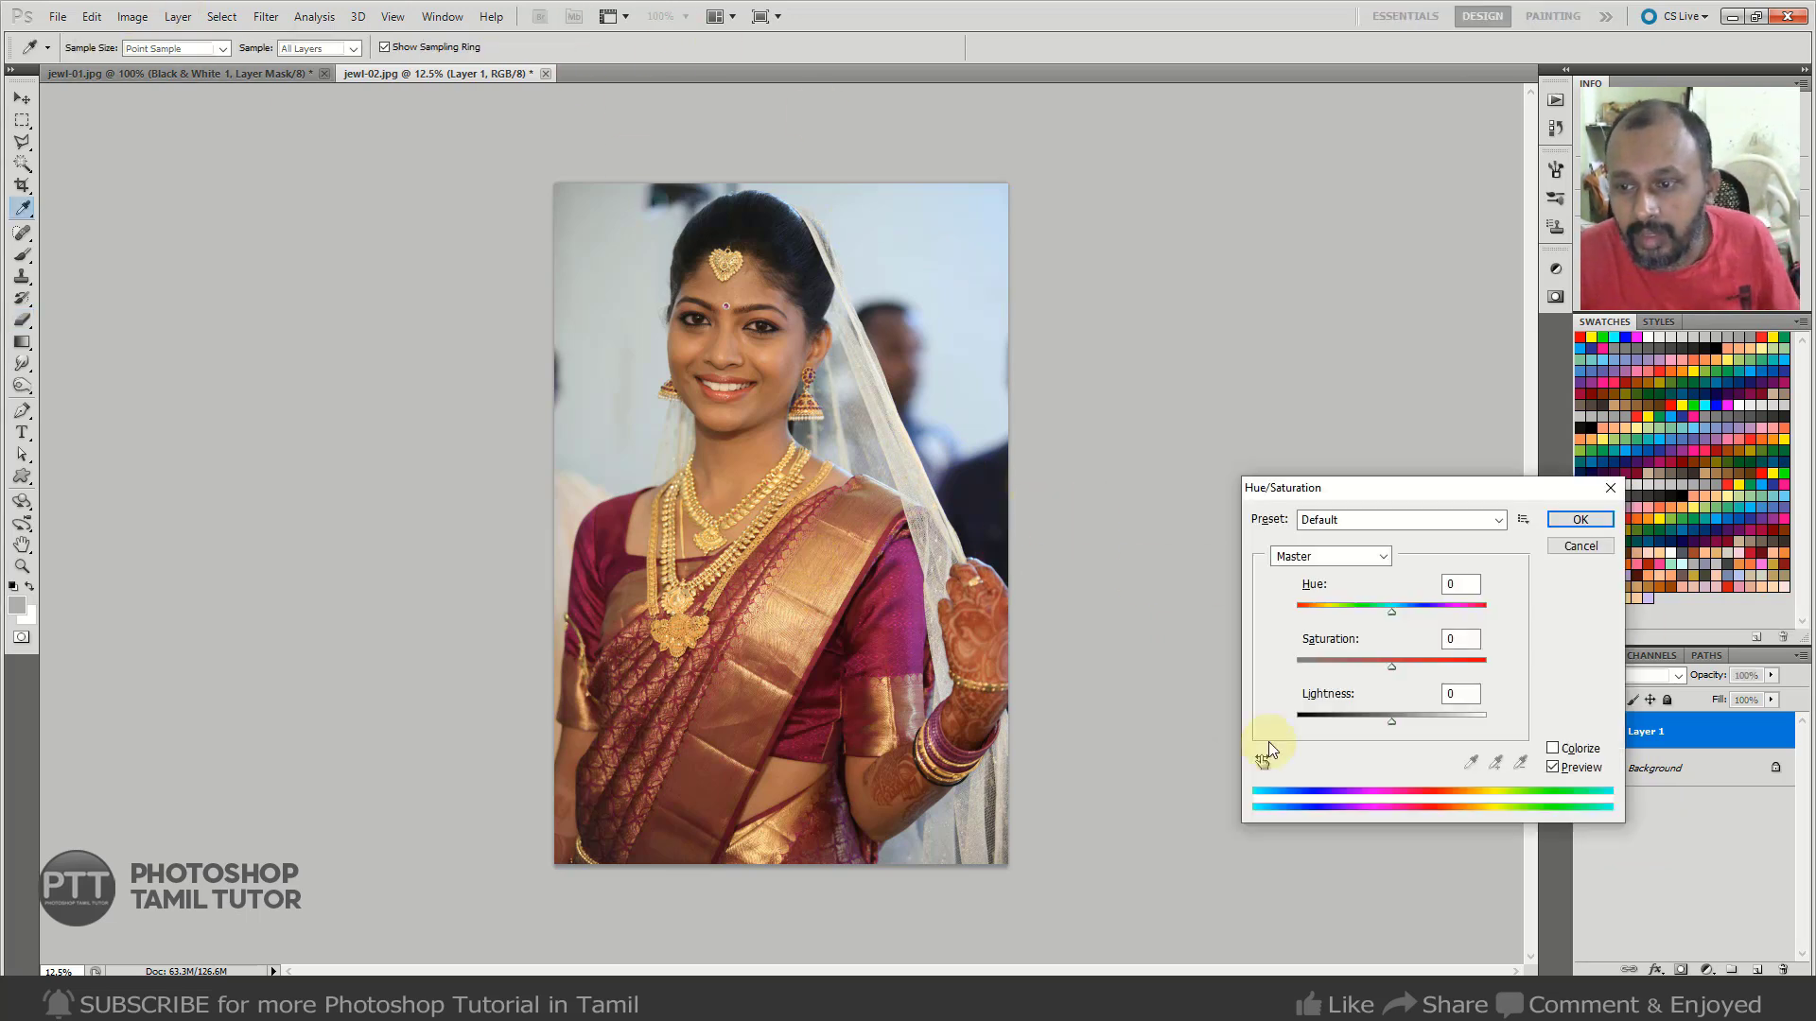
{"action": "key", "text": "Escape"}
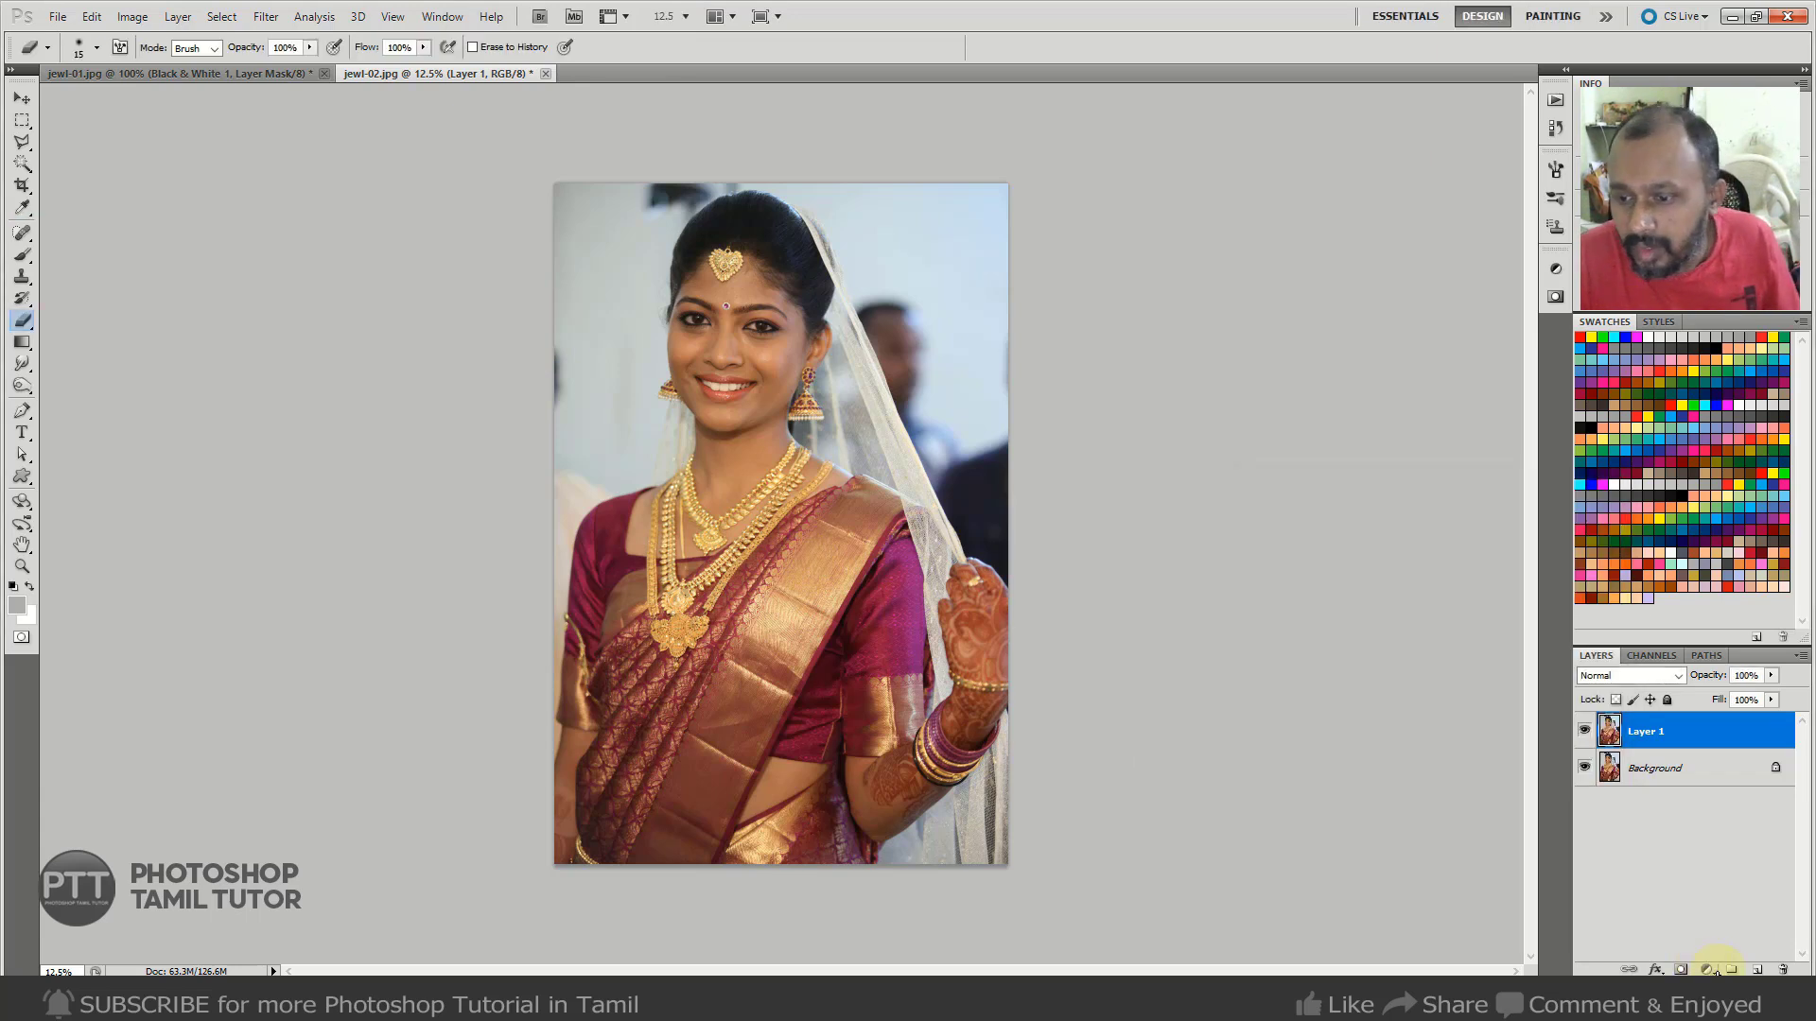
{"action": "left_click", "coordinate": [1707, 970]}
{"action": "left_click", "coordinate": [1690, 756]}
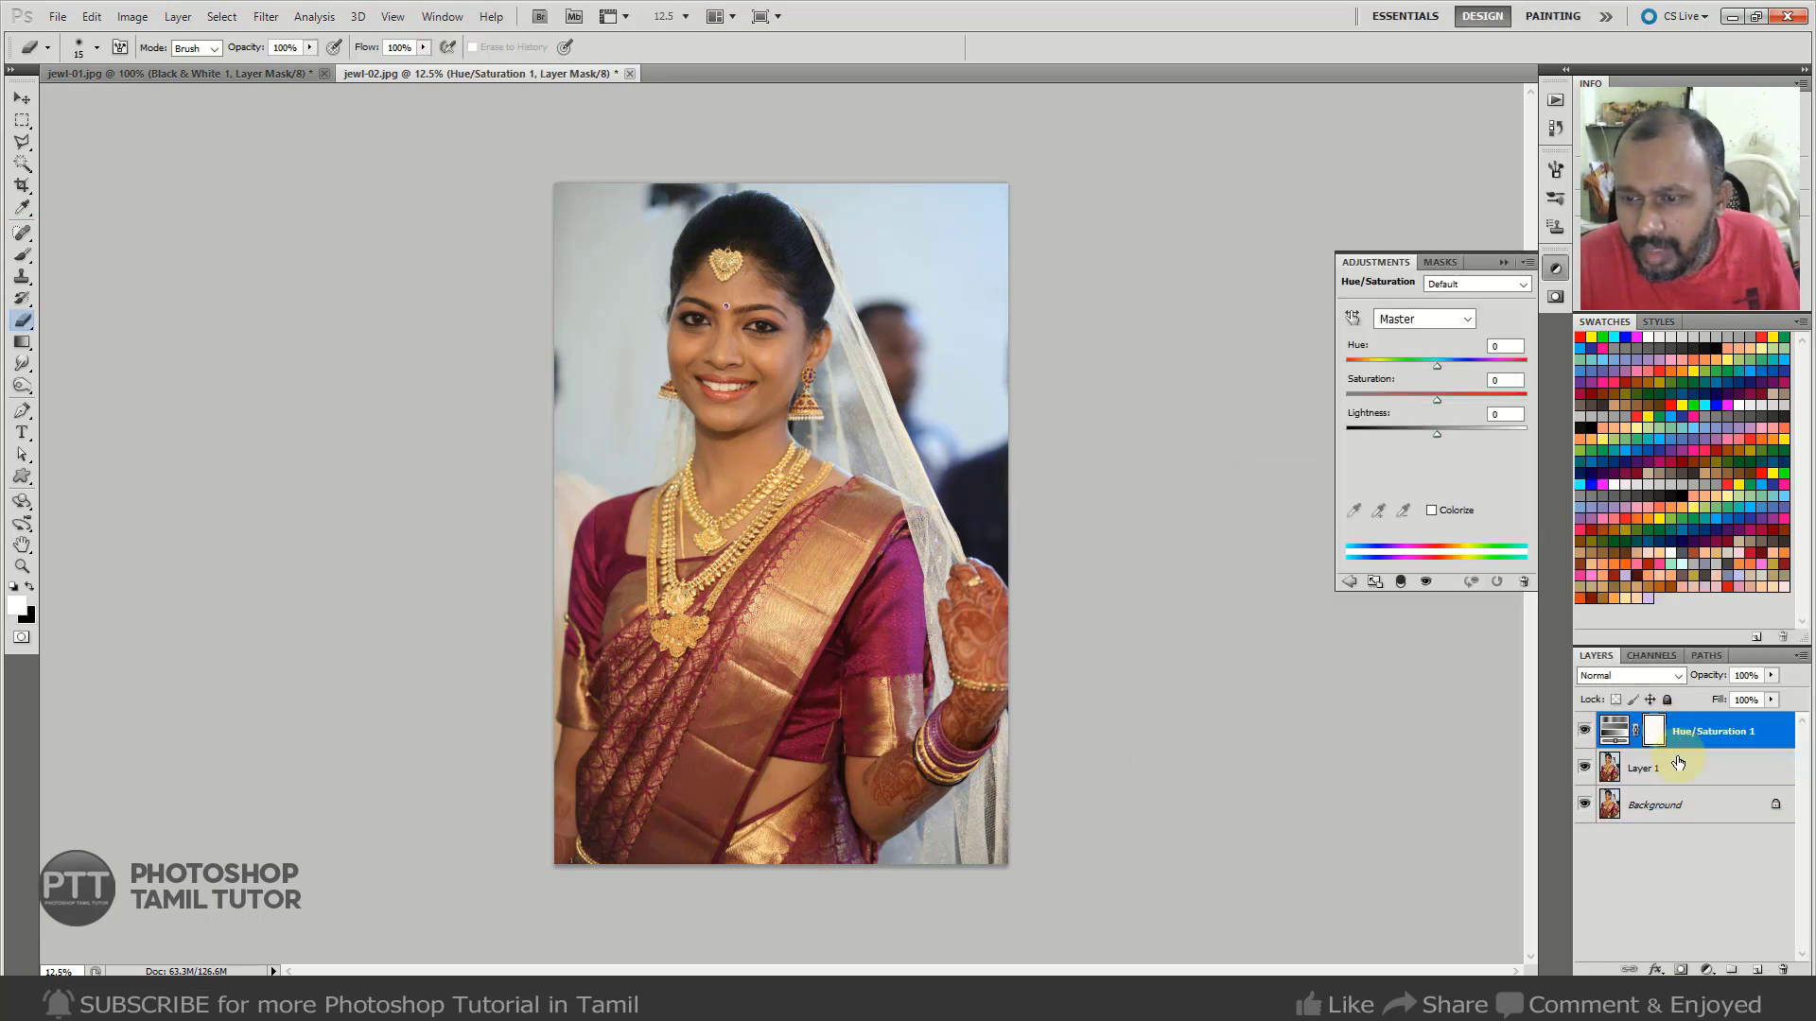
{"action": "left_click", "coordinate": [599, 365], "text": "ctrl"}
{"action": "left_click", "coordinate": [1419, 324]}
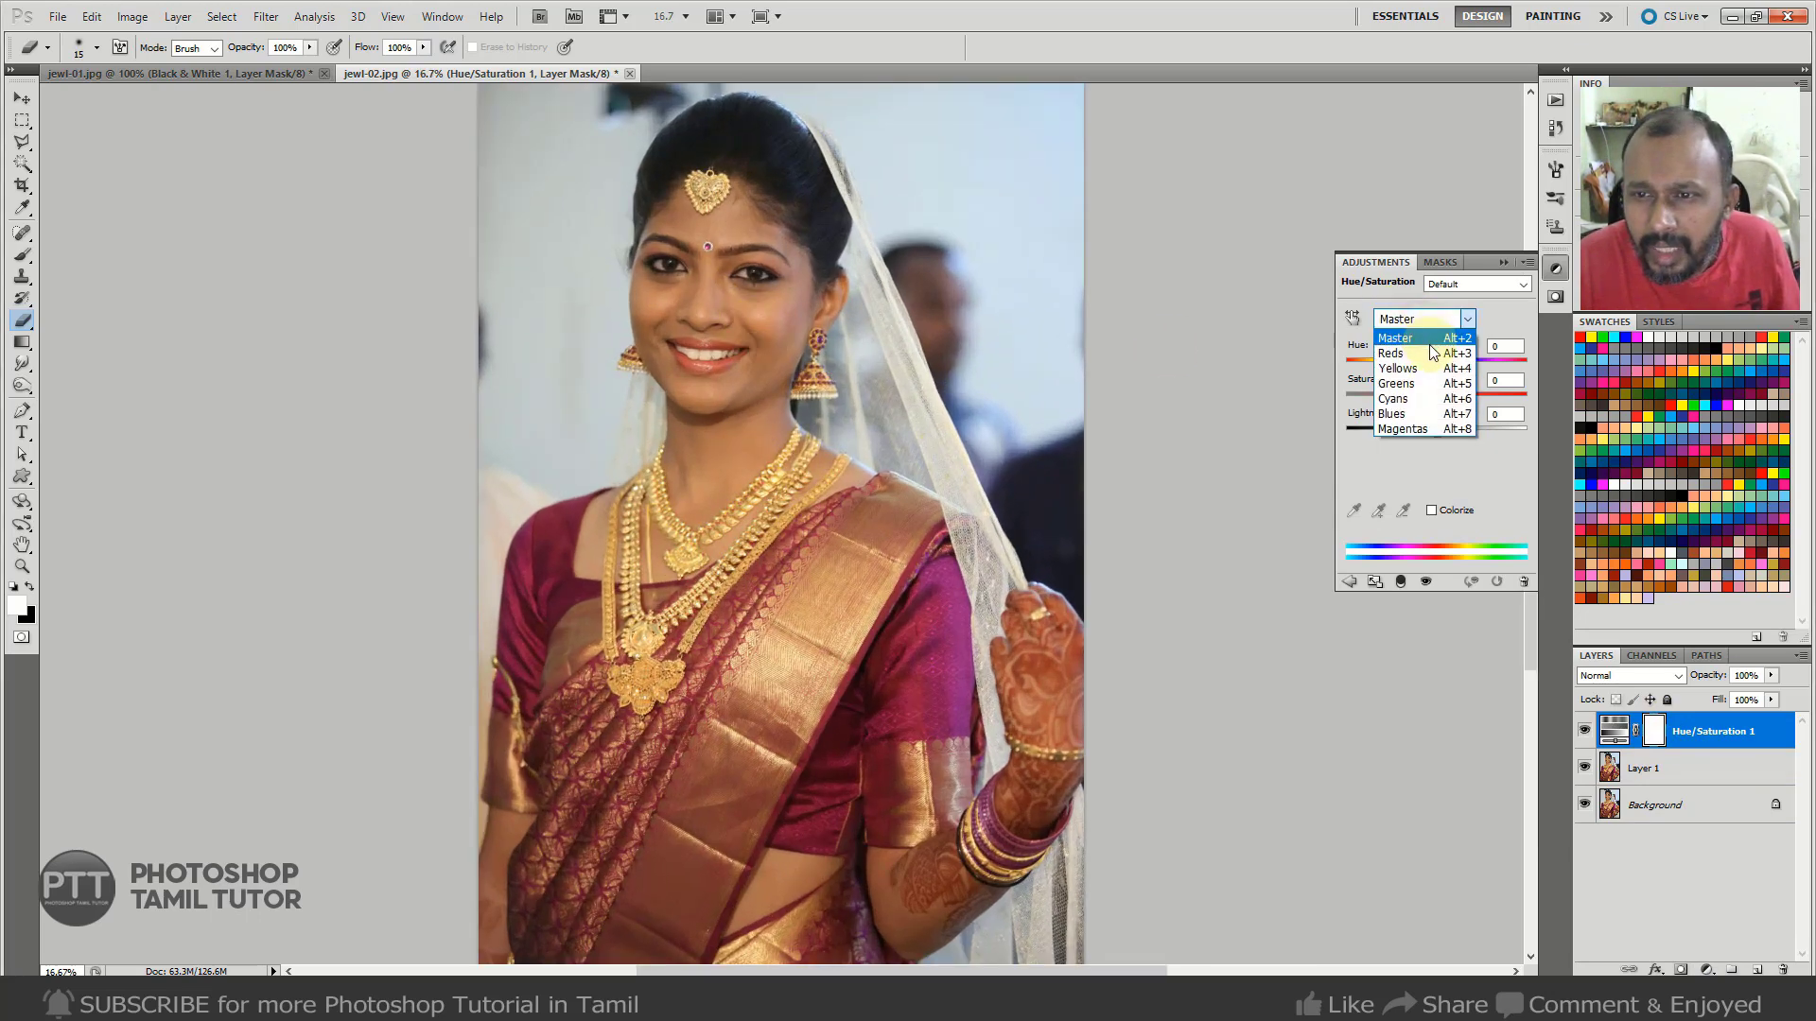
{"action": "left_click", "coordinate": [1431, 349]}
{"action": "left_click_drag", "start_coordinate": [1433, 401], "coordinate": [1321, 409]}
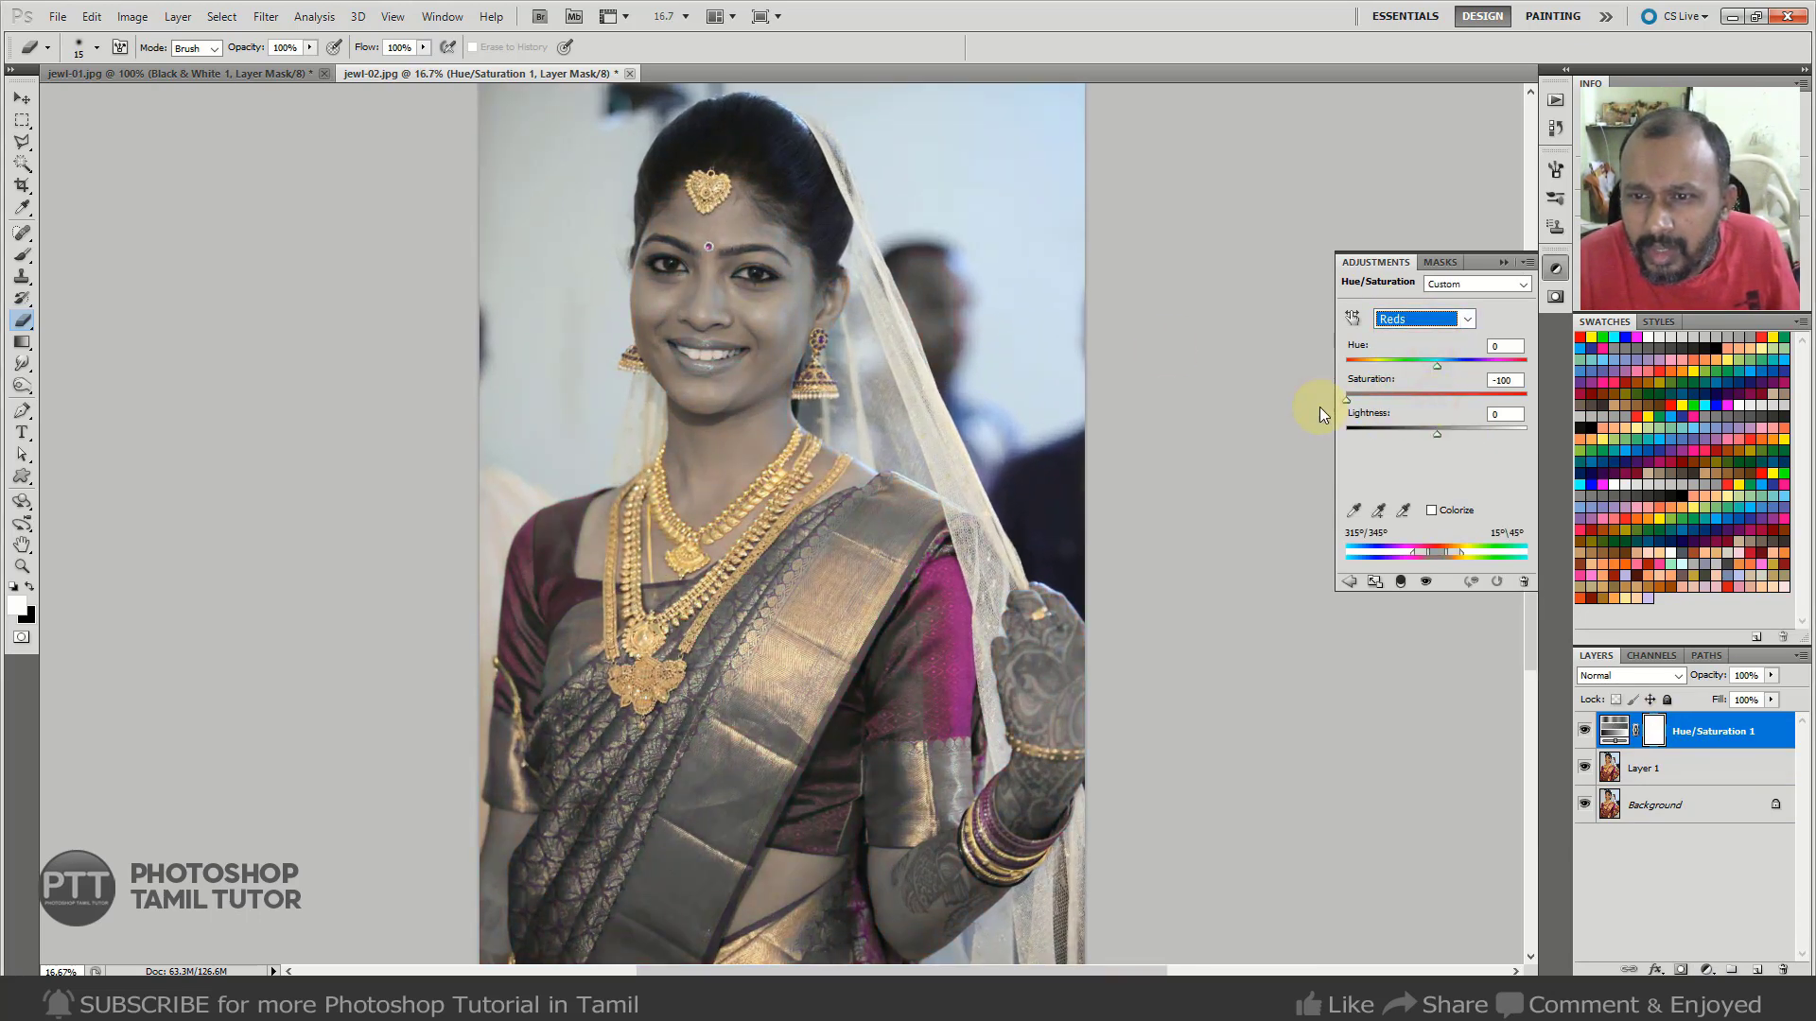
Set the saturation of the Cyans to -100 and lower the saturation of the Blues to the minimum.
{"action": "left_click", "coordinate": [1456, 322]}
{"action": "left_click", "coordinate": [1430, 360]}
{"action": "left_click", "coordinate": [1418, 319]}
{"action": "left_click", "coordinate": [1436, 405]}
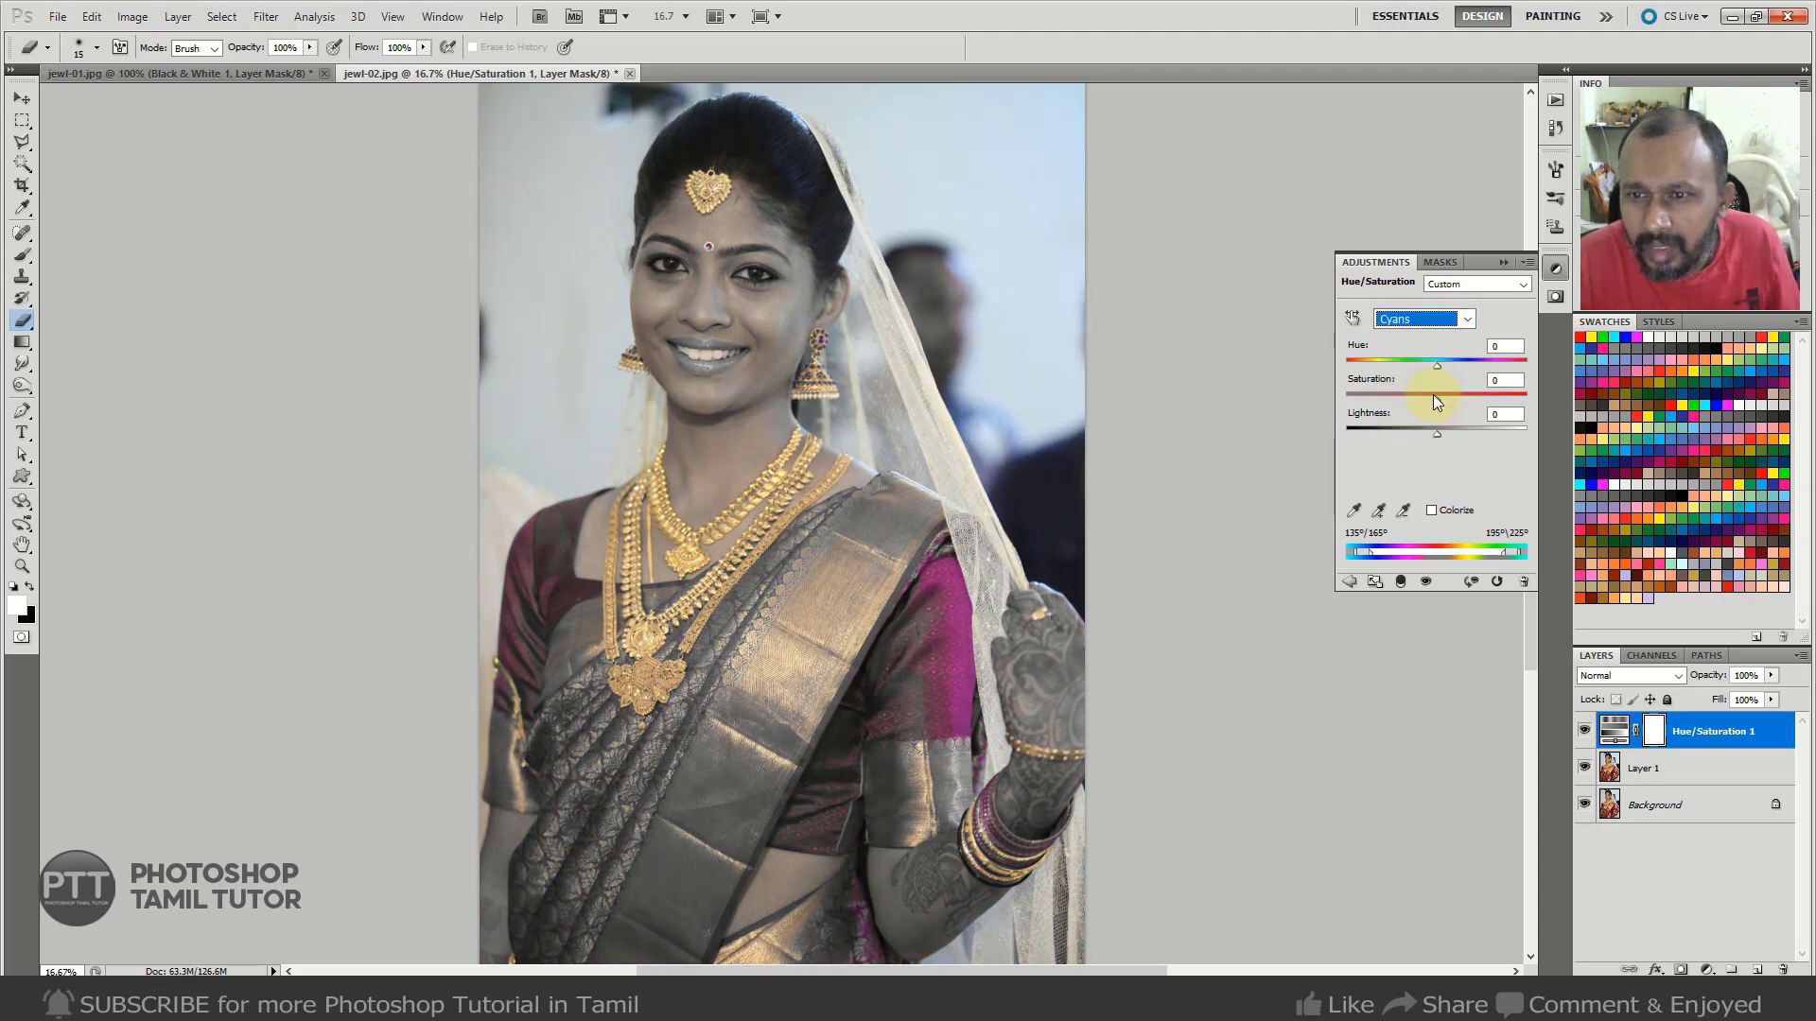
{"action": "left_click", "coordinate": [1428, 322]}
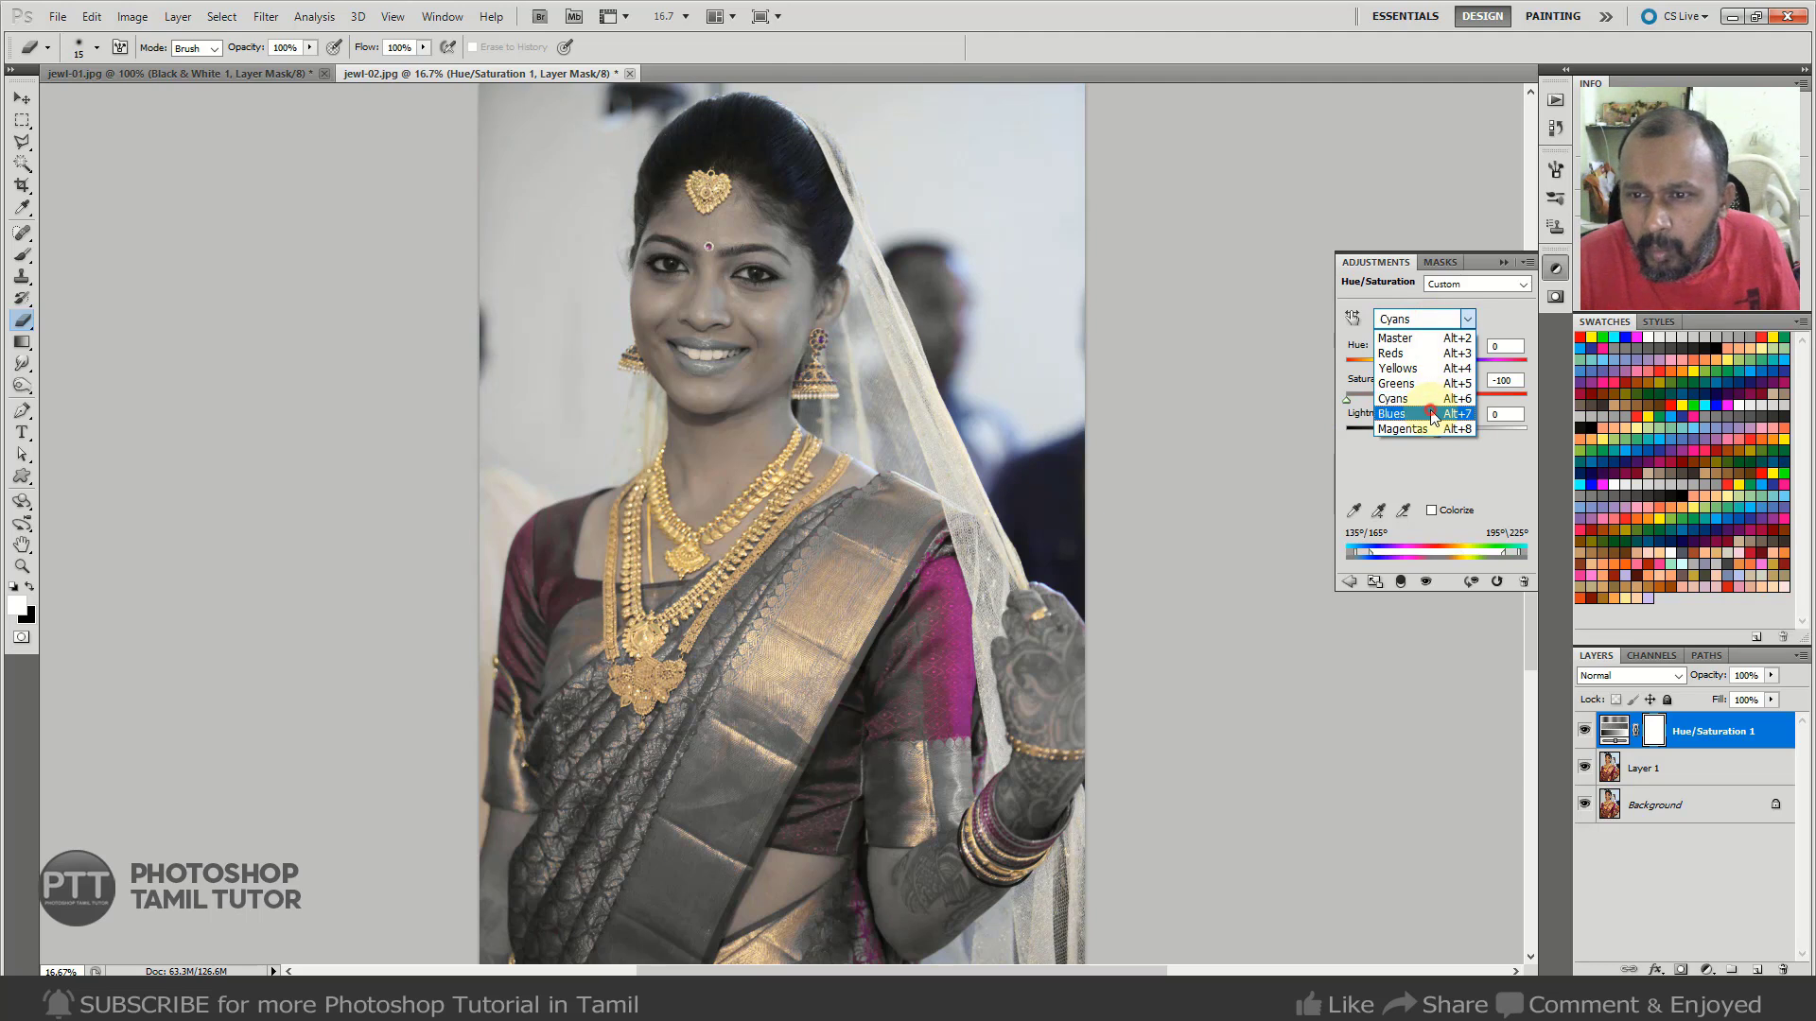
{"action": "left_click", "coordinate": [1423, 410]}
{"action": "left_click_drag", "start_coordinate": [1436, 397], "coordinate": [1305, 413]}
Set the lightness of the Magentas to -100 and collapse the adjustment settings.
{"action": "left_click", "coordinate": [1456, 319]}
{"action": "left_click", "coordinate": [1438, 430]}
{"action": "left_click_drag", "start_coordinate": [1436, 433], "coordinate": [1270, 464]}
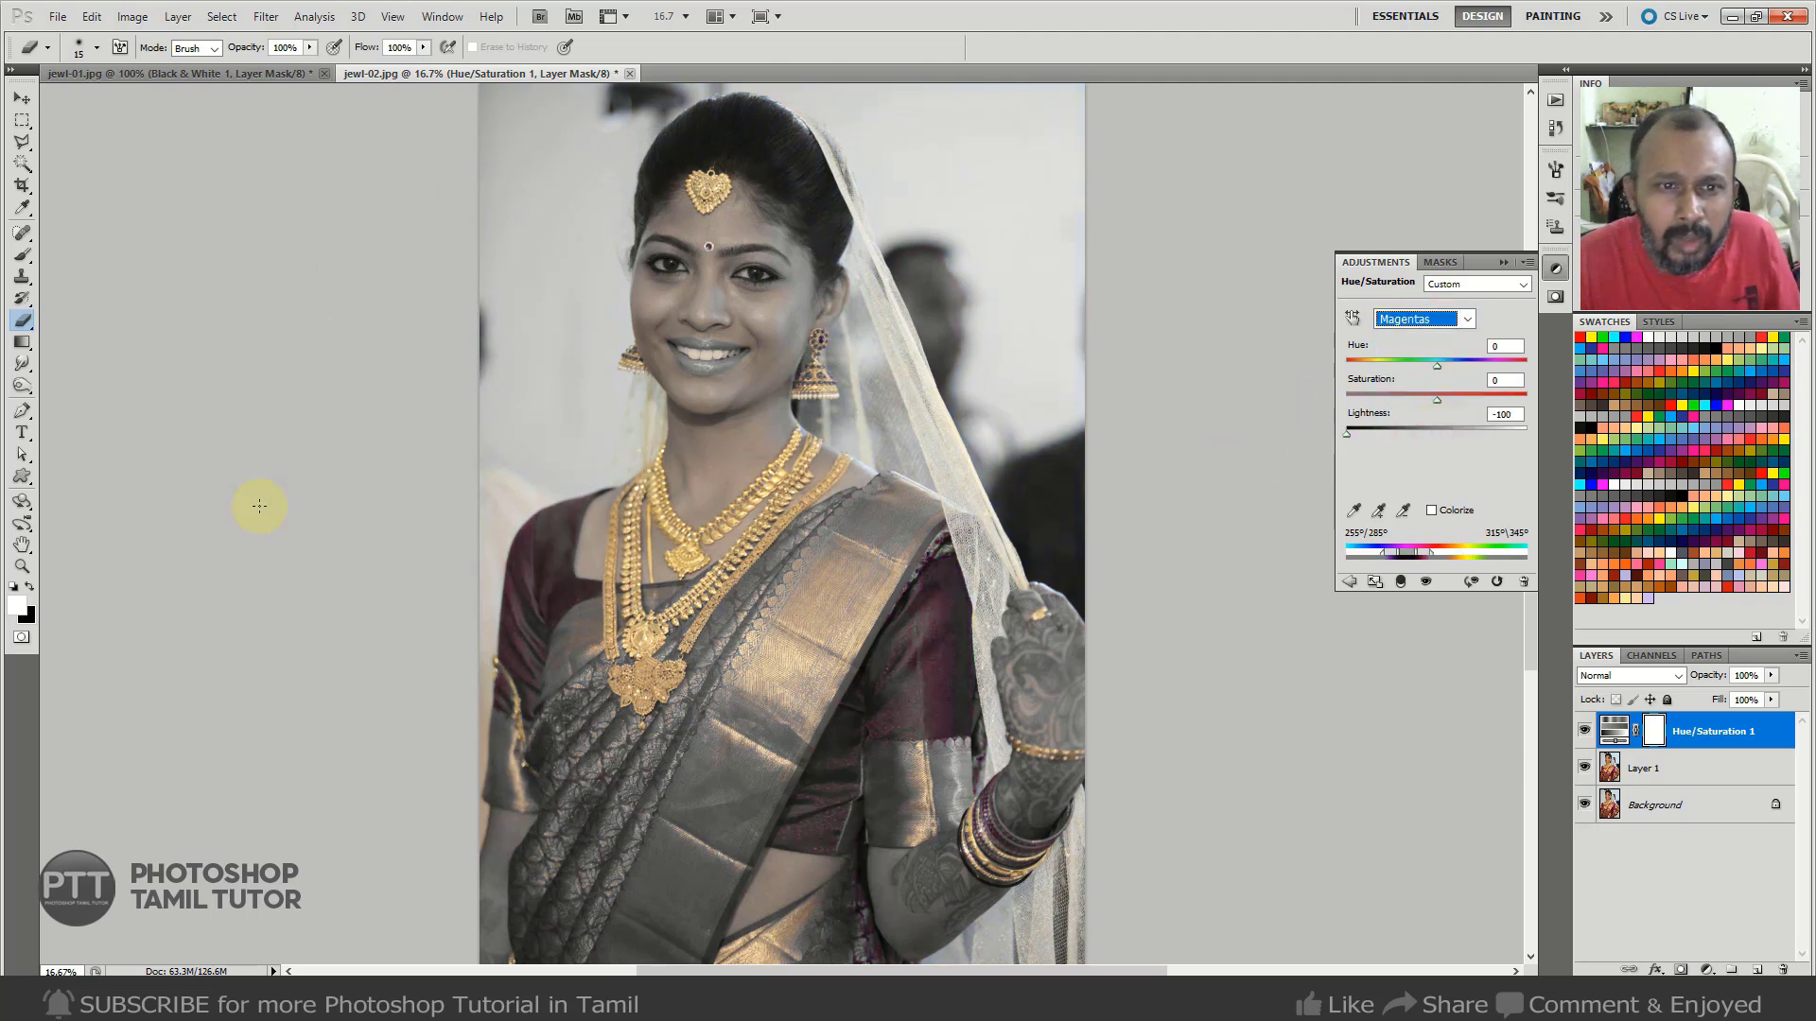
{"action": "left_click", "coordinate": [1502, 262]}
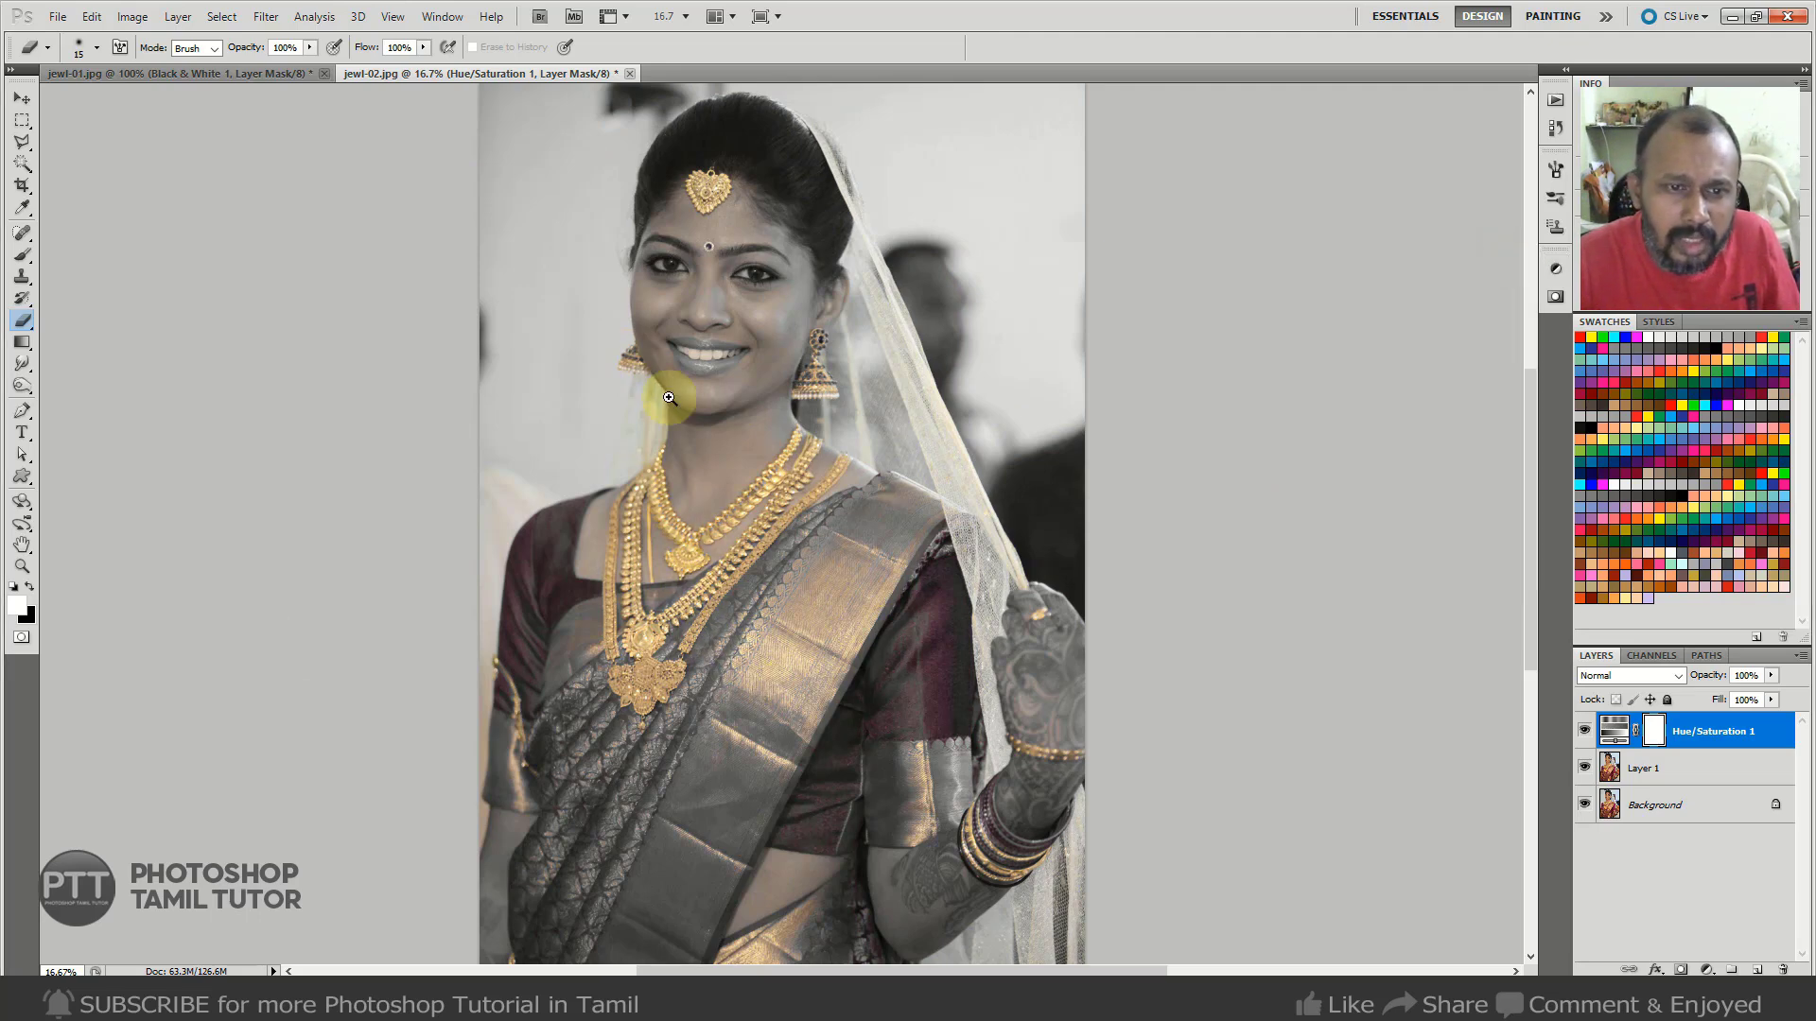
Start Replace Color on Layer 1, add the skin tone at the nose to the colour selection, and set its saturation to -100.
{"action": "left_click_drag", "start_coordinate": [743, 331], "coordinate": [803, 353]}
{"action": "left_click_drag", "start_coordinate": [876, 303], "coordinate": [952, 348]}
{"action": "left_click_drag", "start_coordinate": [966, 460], "coordinate": [911, 419]}
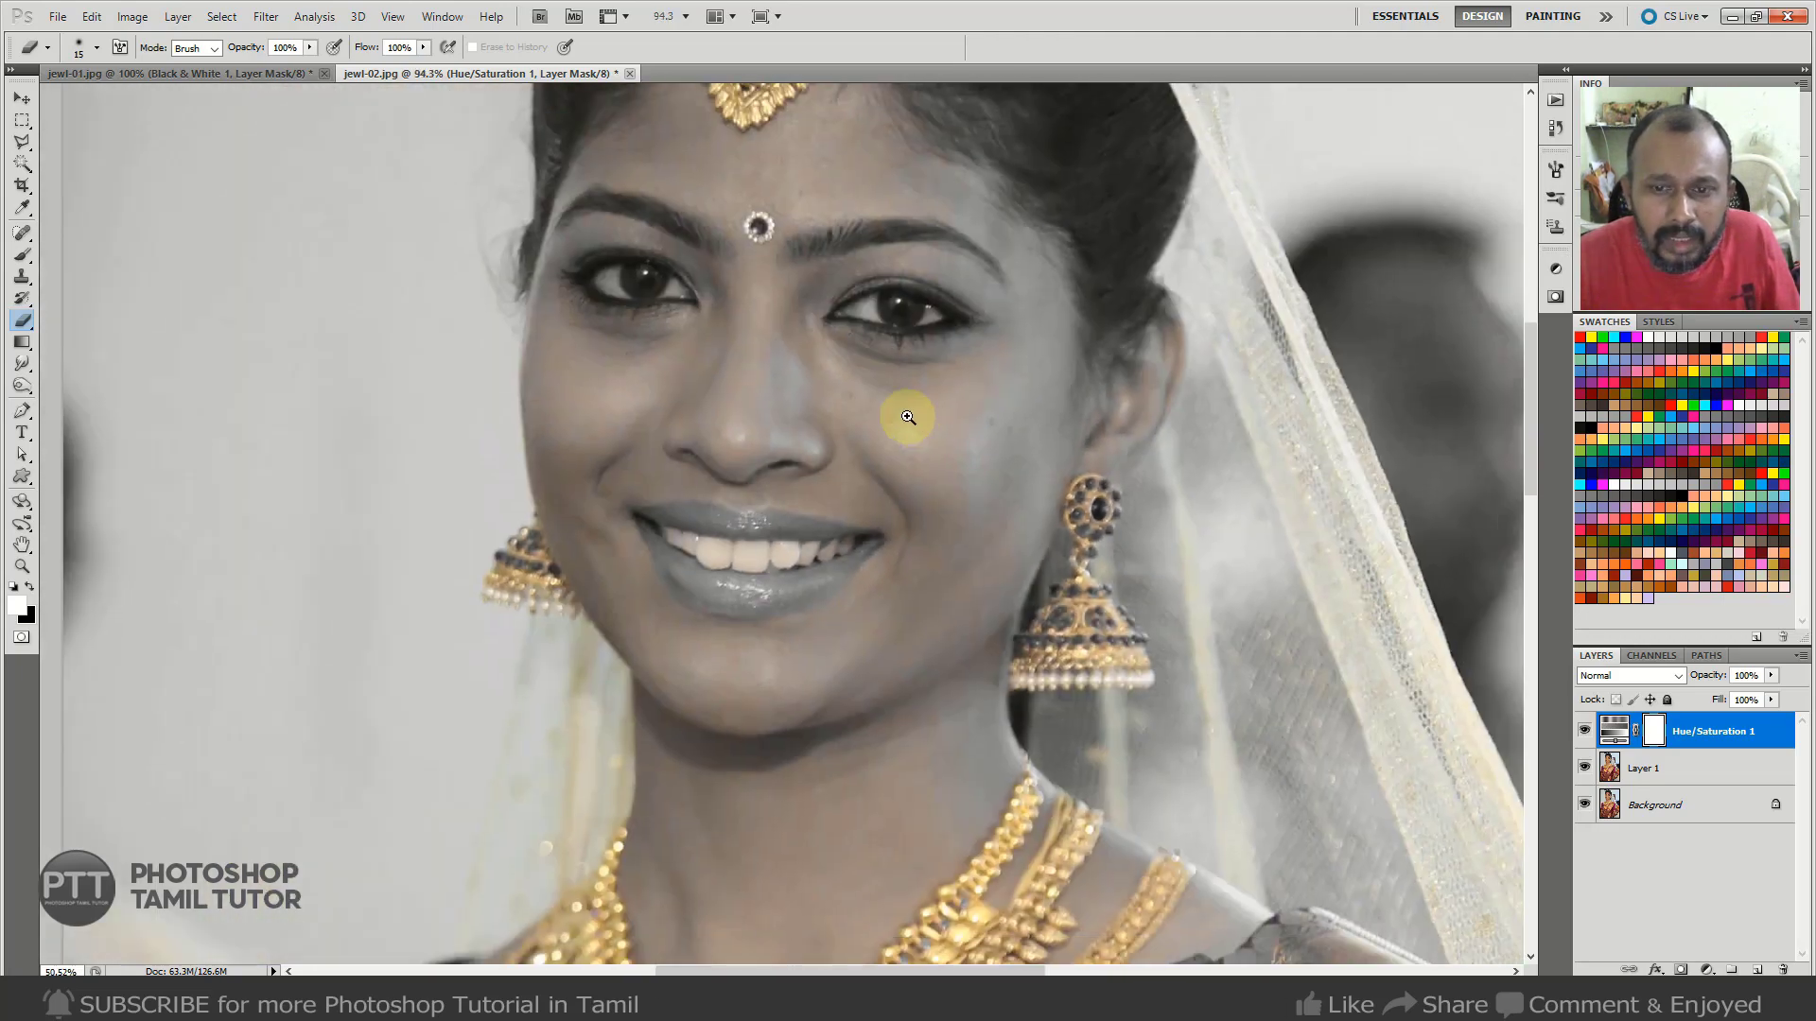
{"action": "left_click_drag", "start_coordinate": [1050, 434], "coordinate": [1009, 429]}
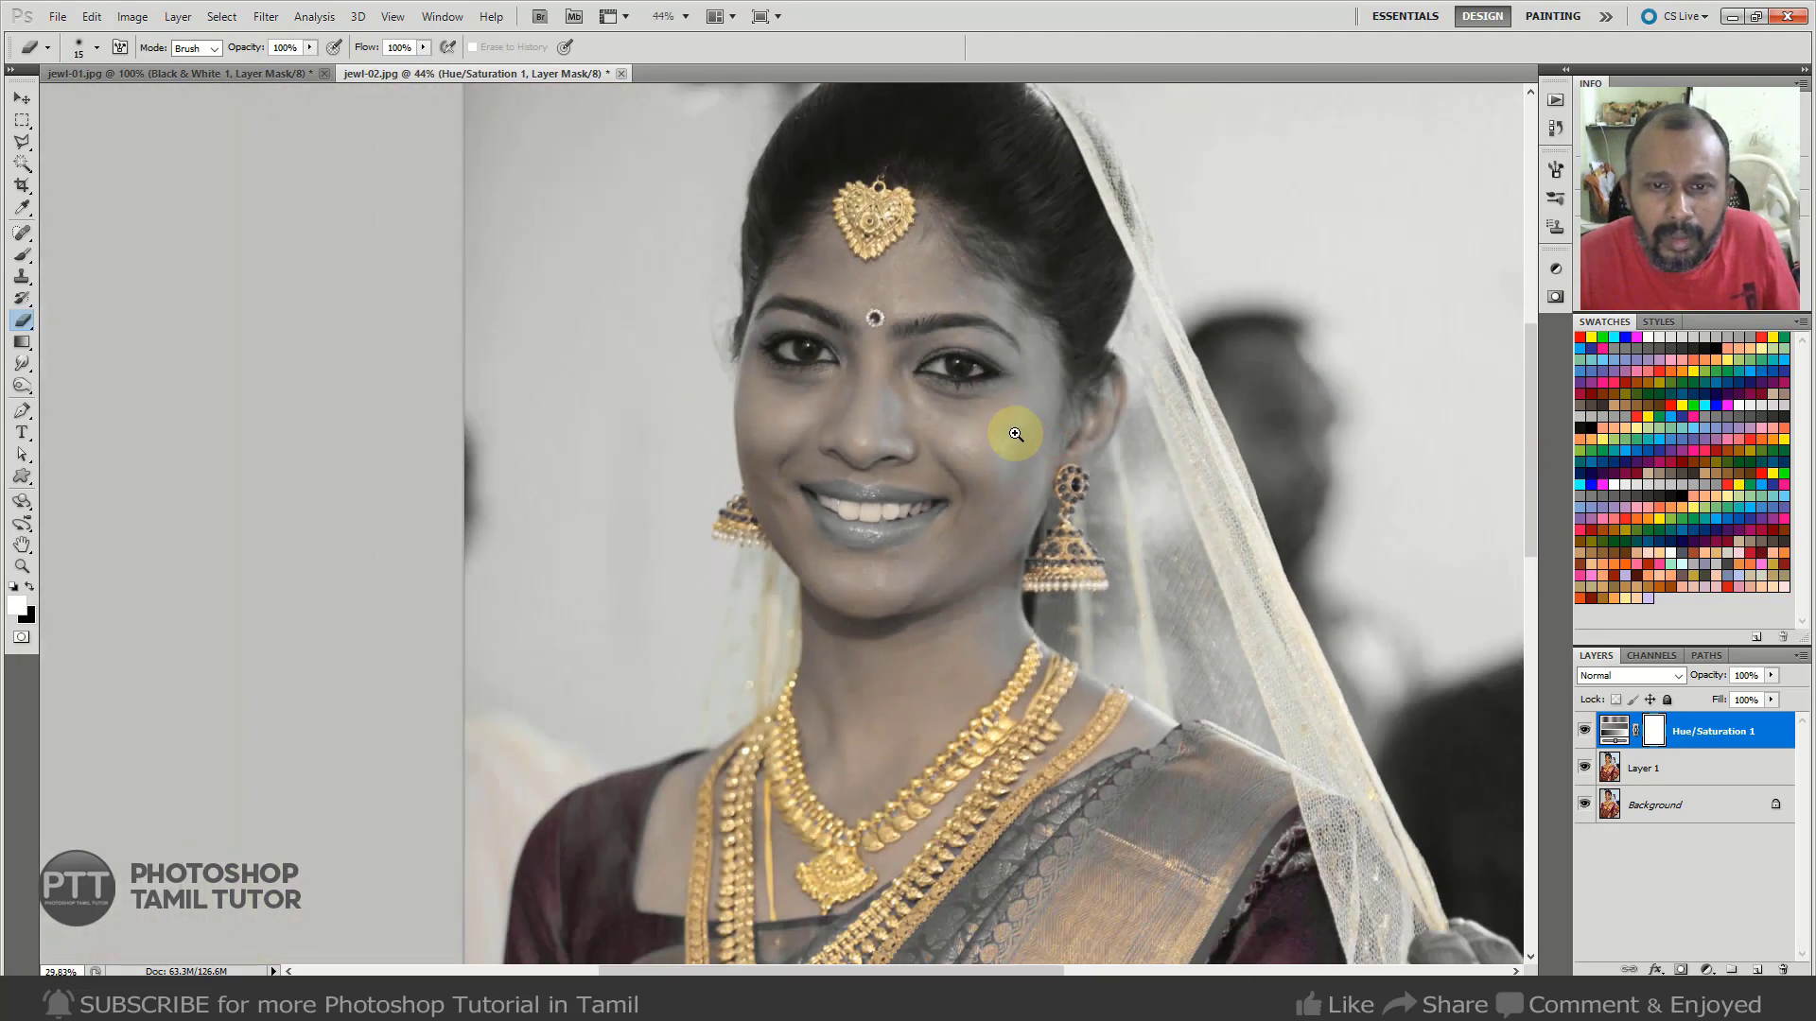
{"action": "left_click", "coordinate": [120, 17]}
{"action": "left_click", "coordinate": [1645, 767]}
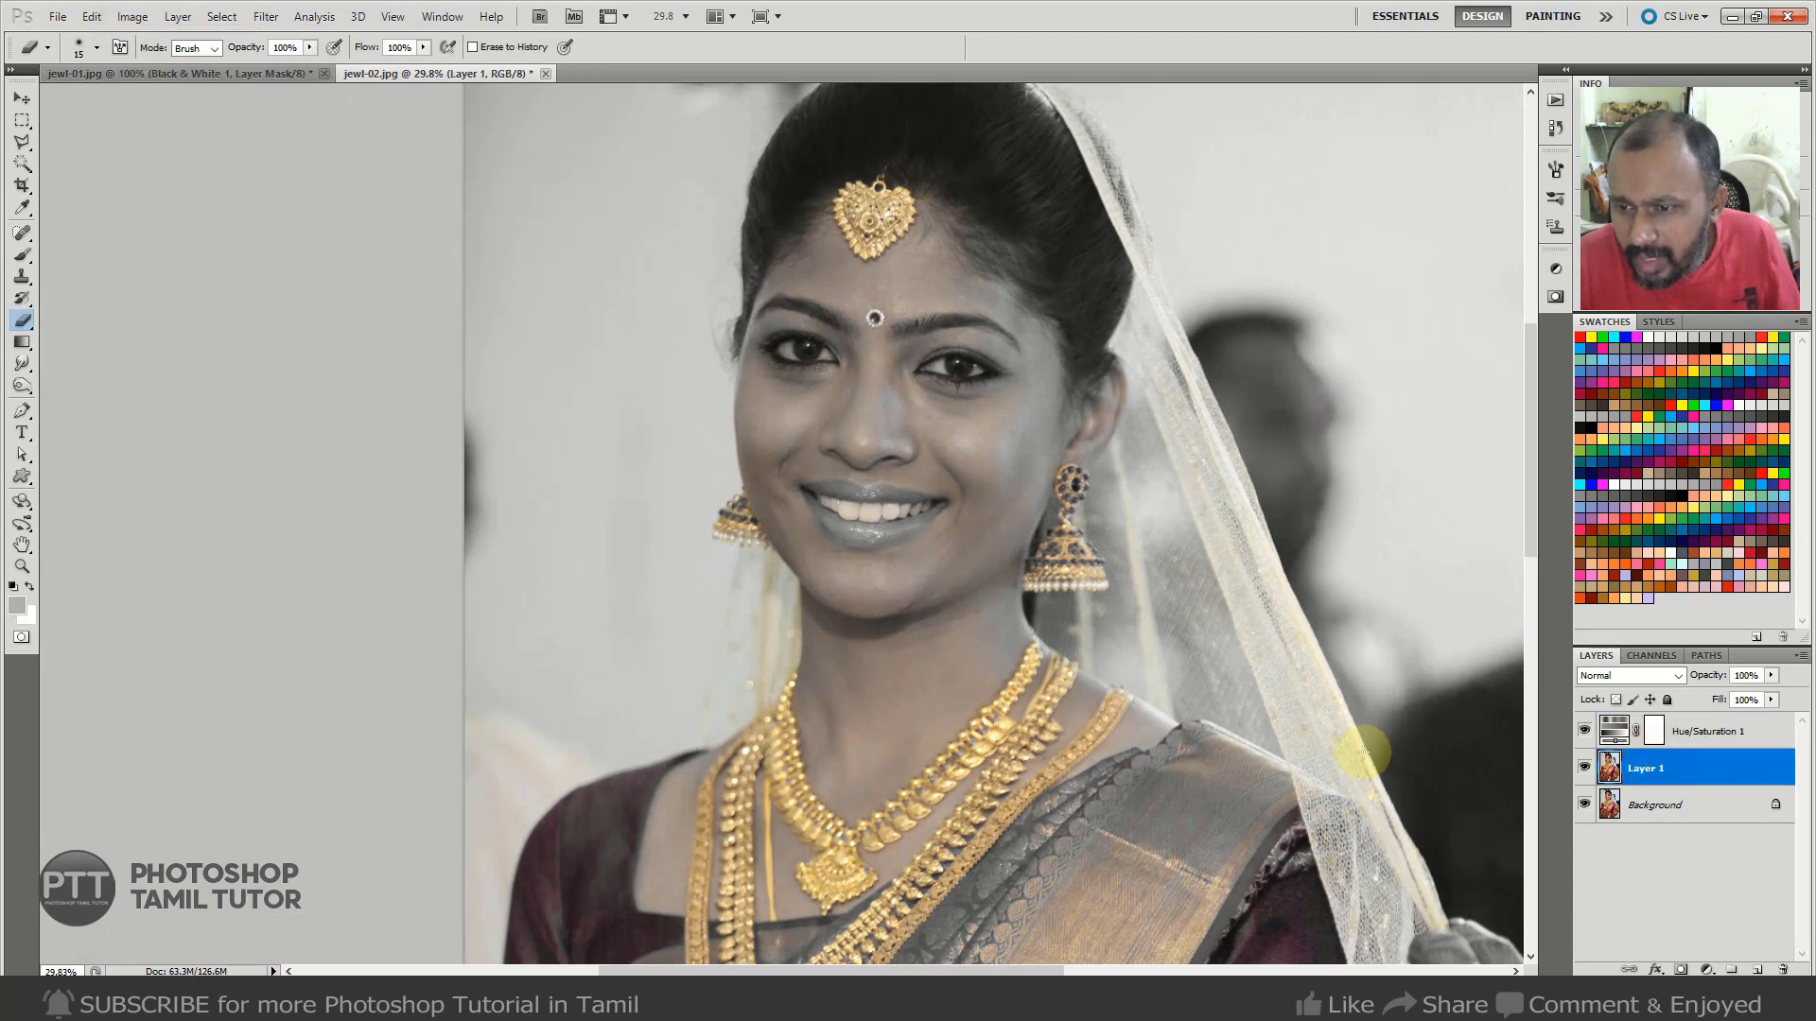
{"action": "left_click", "coordinate": [132, 17]}
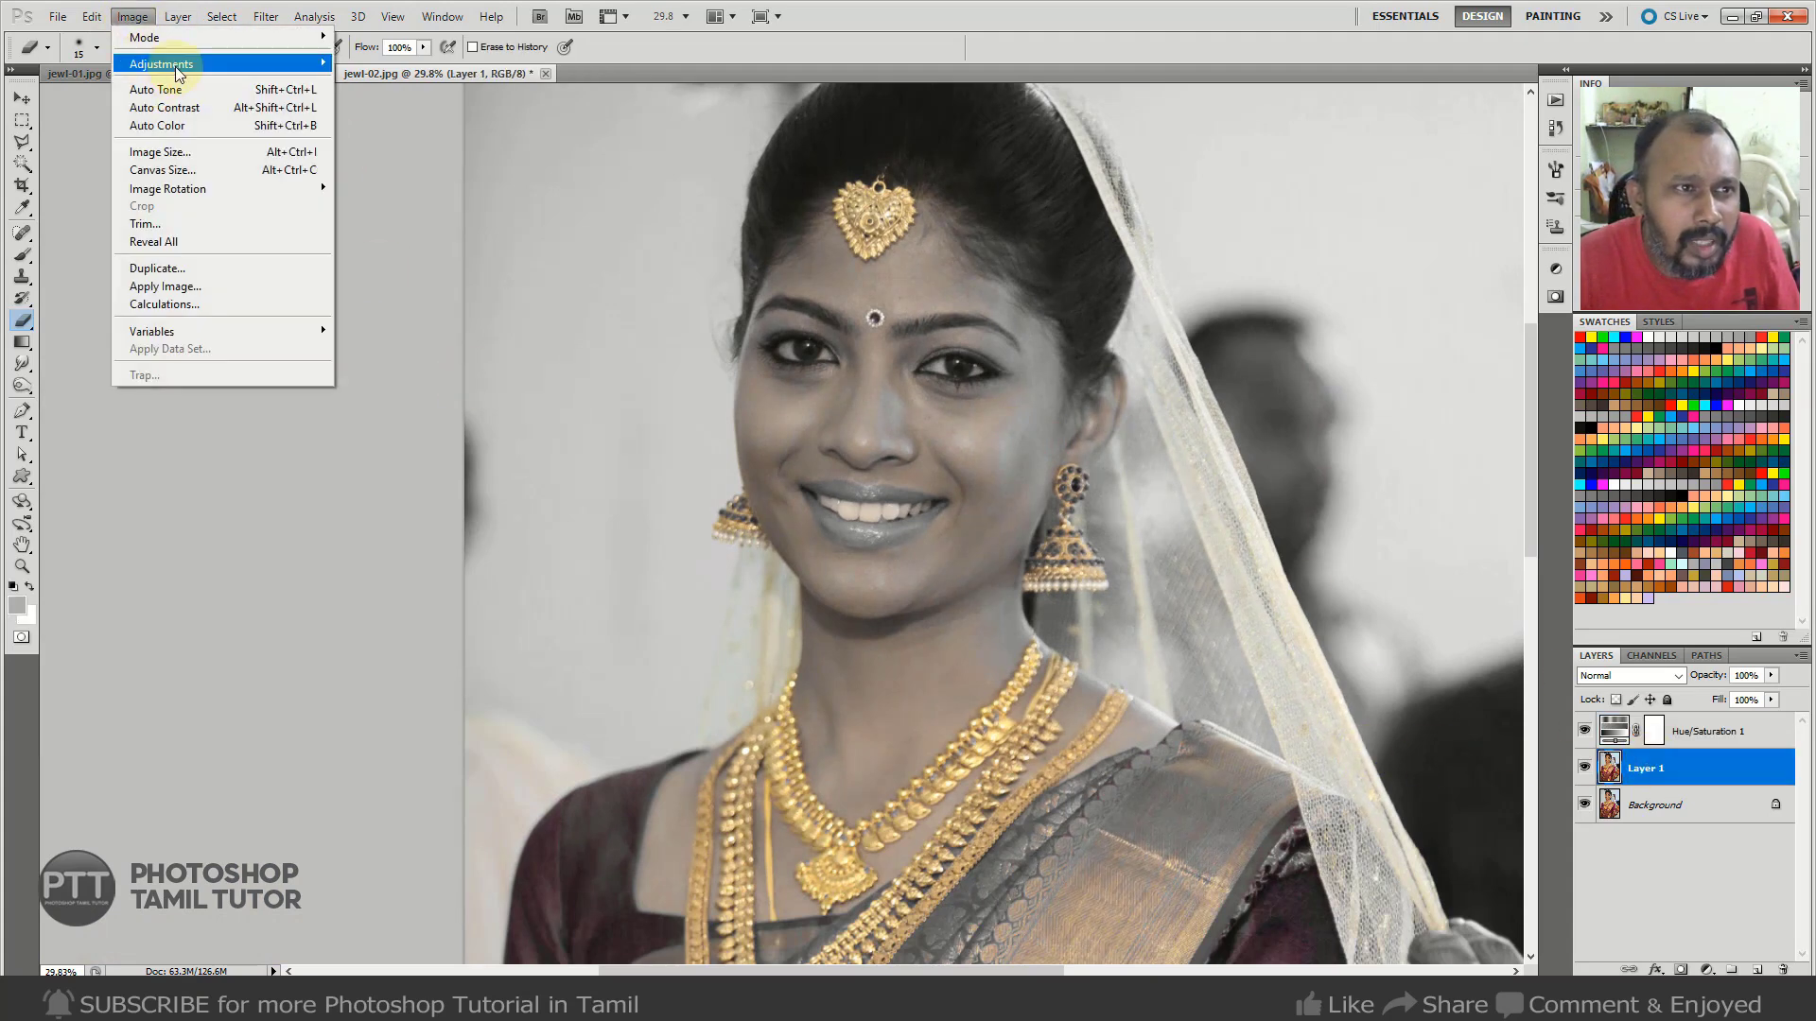
{"action": "mouse_move", "coordinate": [179, 73]}
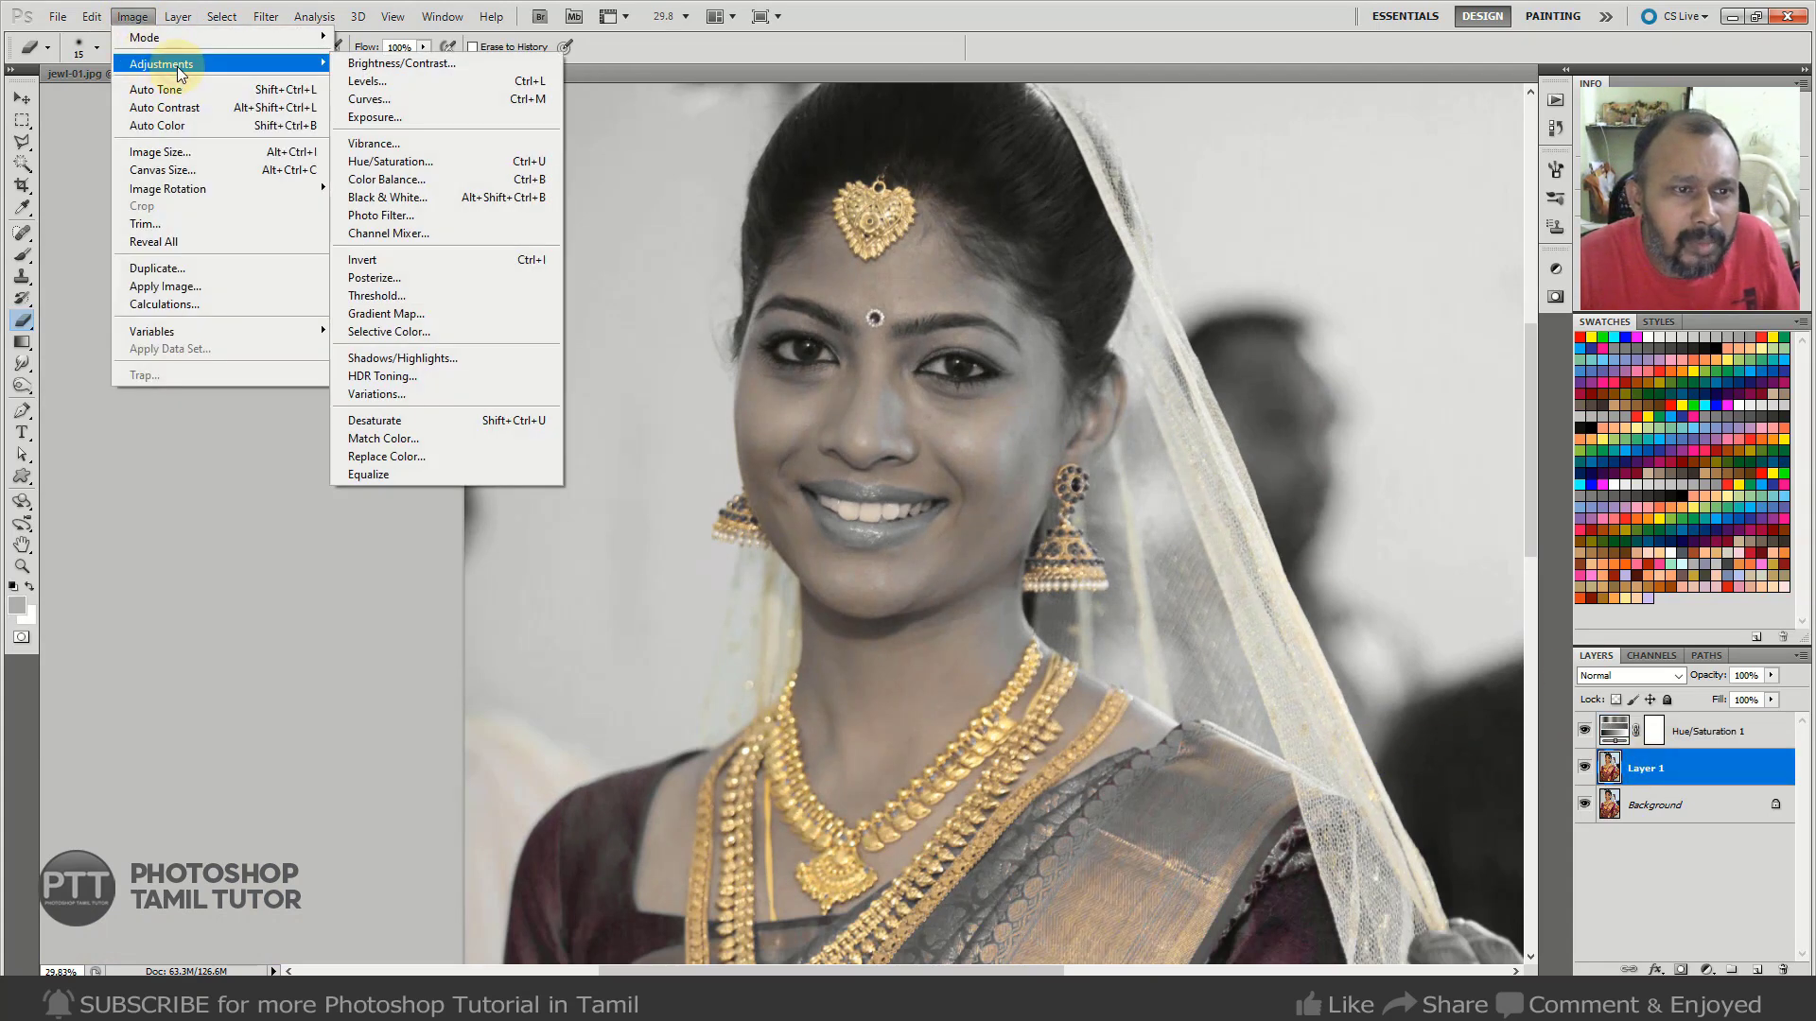
{"action": "left_click", "coordinate": [416, 457]}
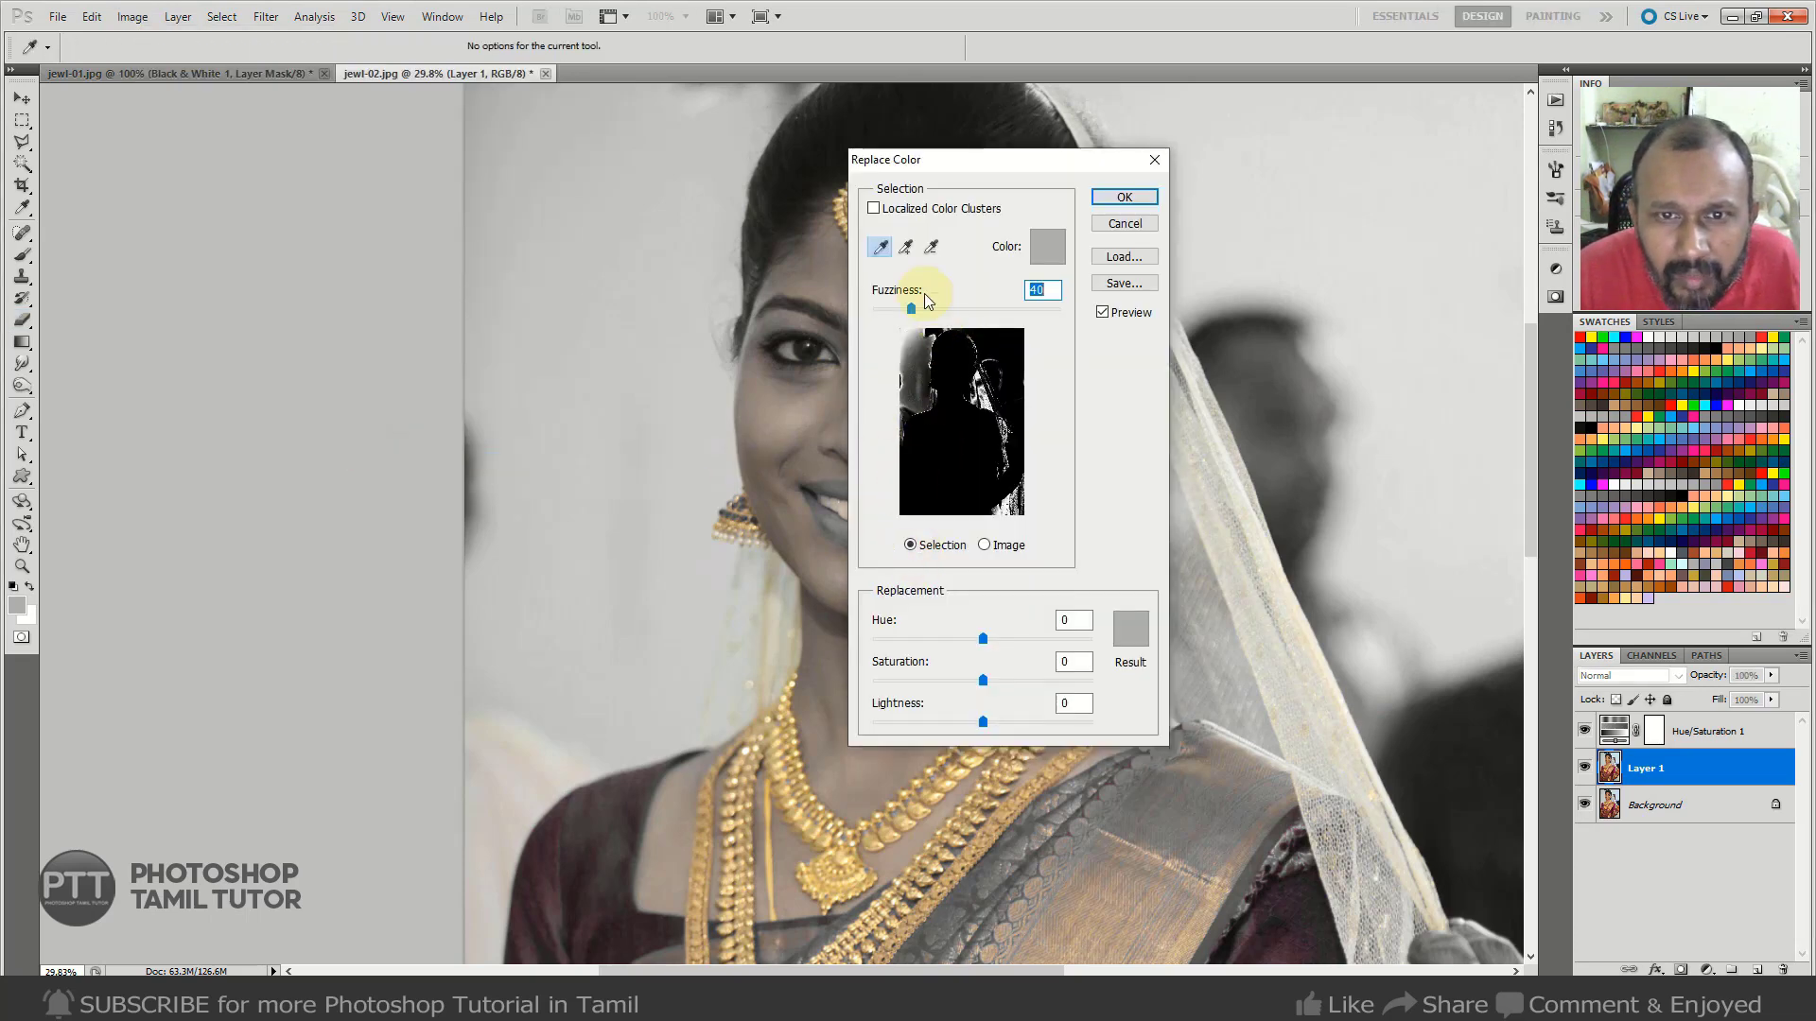
{"action": "left_click", "coordinate": [906, 247]}
{"action": "scroll", "coordinate": [649, 473], "scroll_direction": "right", "scroll_amount": 3}
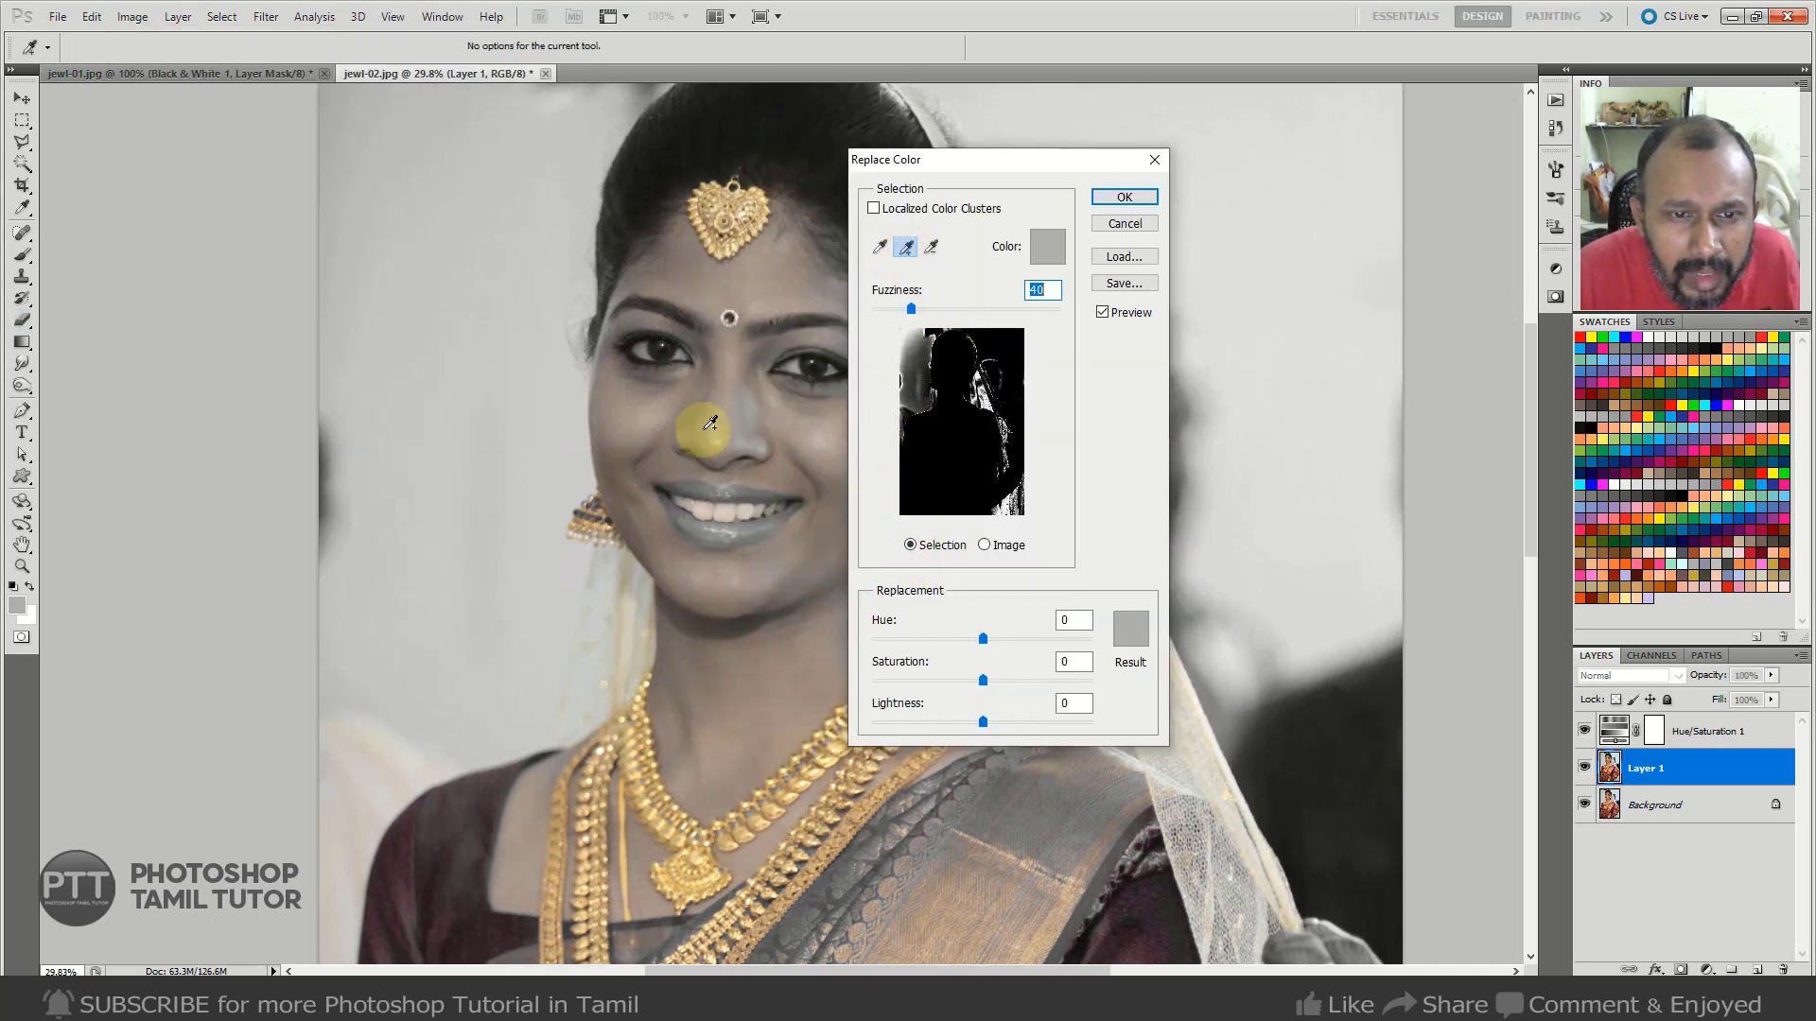
{"action": "left_click", "coordinate": [716, 418]}
{"action": "left_click_drag", "start_coordinate": [973, 685], "coordinate": [854, 679]}
Add the cheek's skin tones to the replaced colours, compare the preview, and apply the Replace Color adjustment.
{"action": "left_click", "coordinate": [777, 468]}
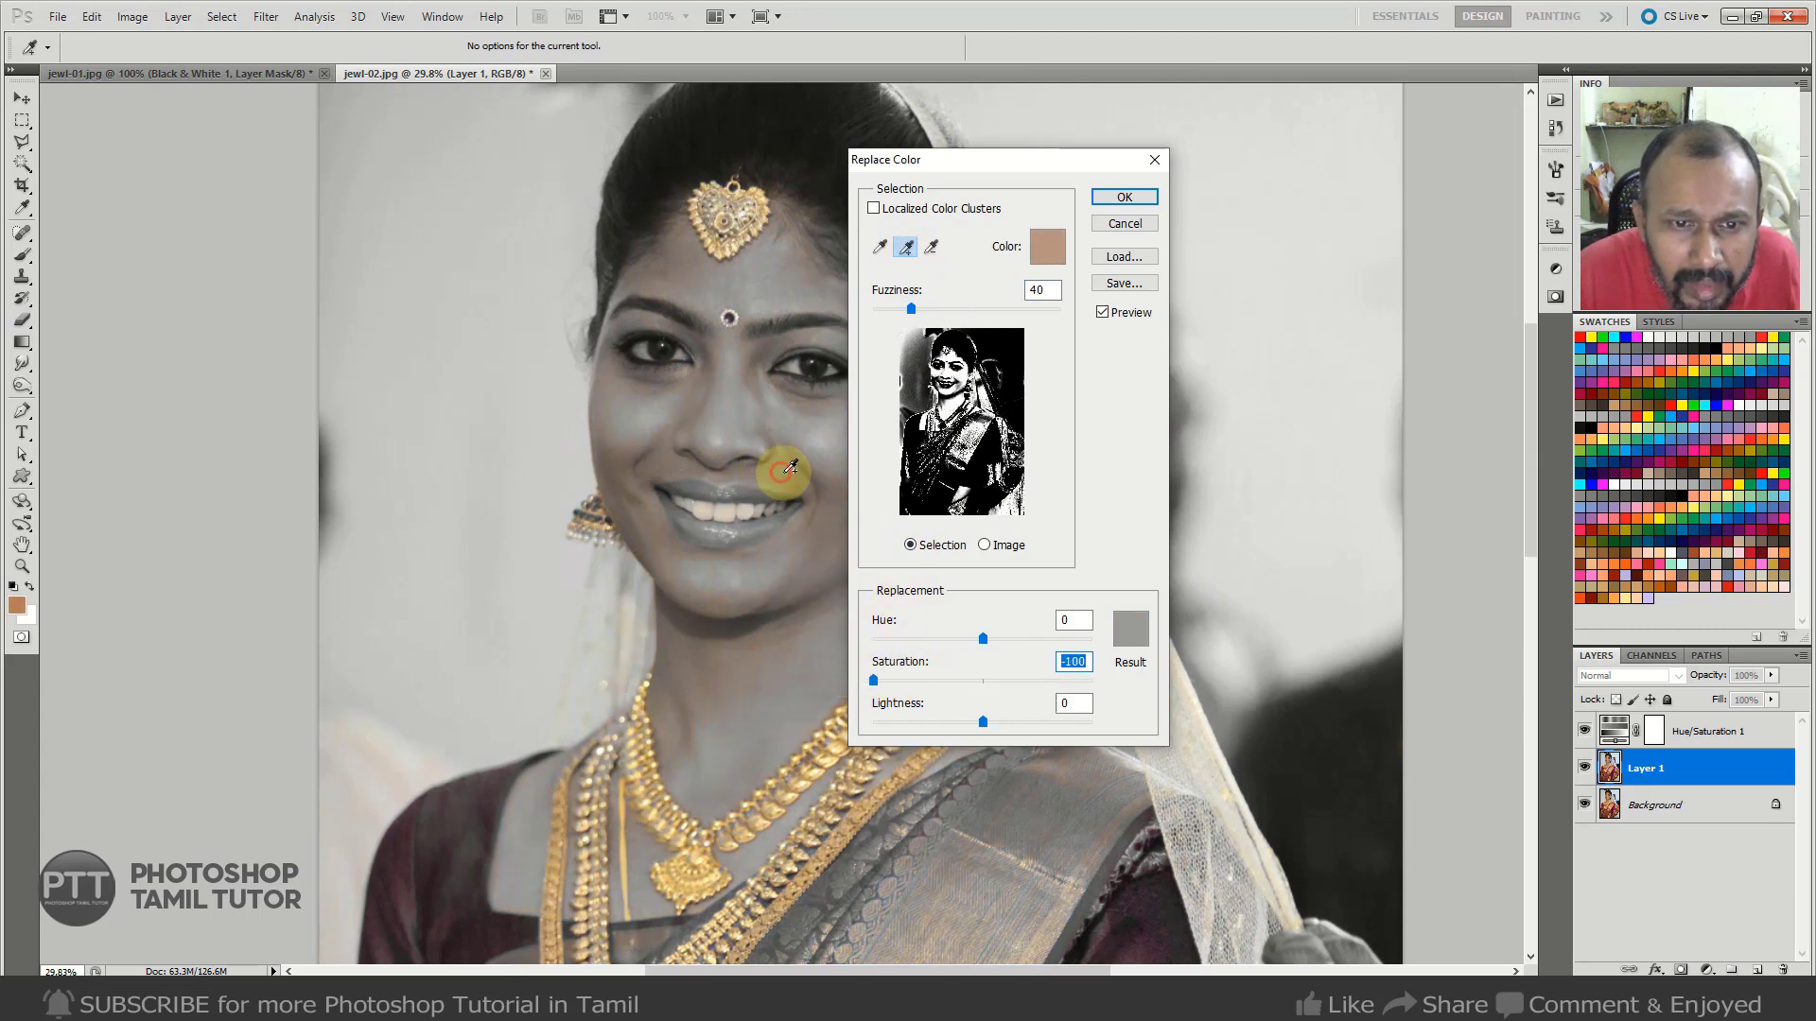
{"action": "left_click", "coordinate": [826, 497]}
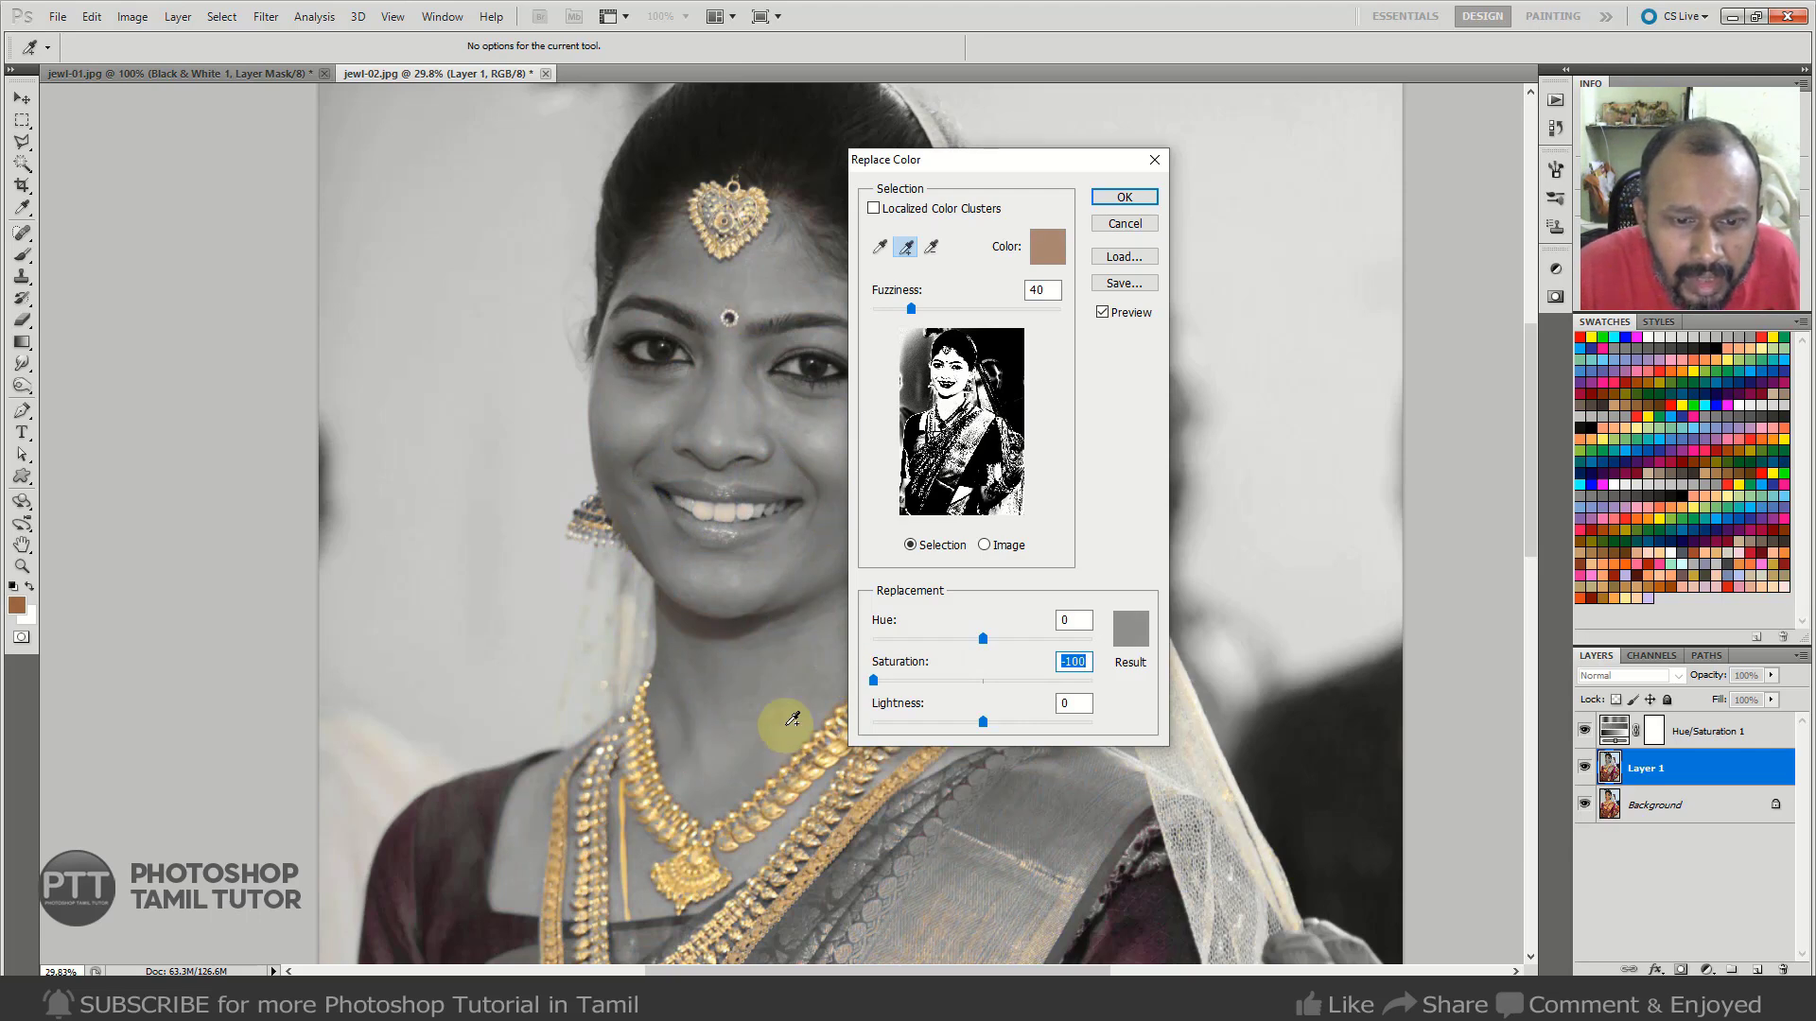
{"action": "left_click_drag", "start_coordinate": [770, 649], "coordinate": [519, 394]}
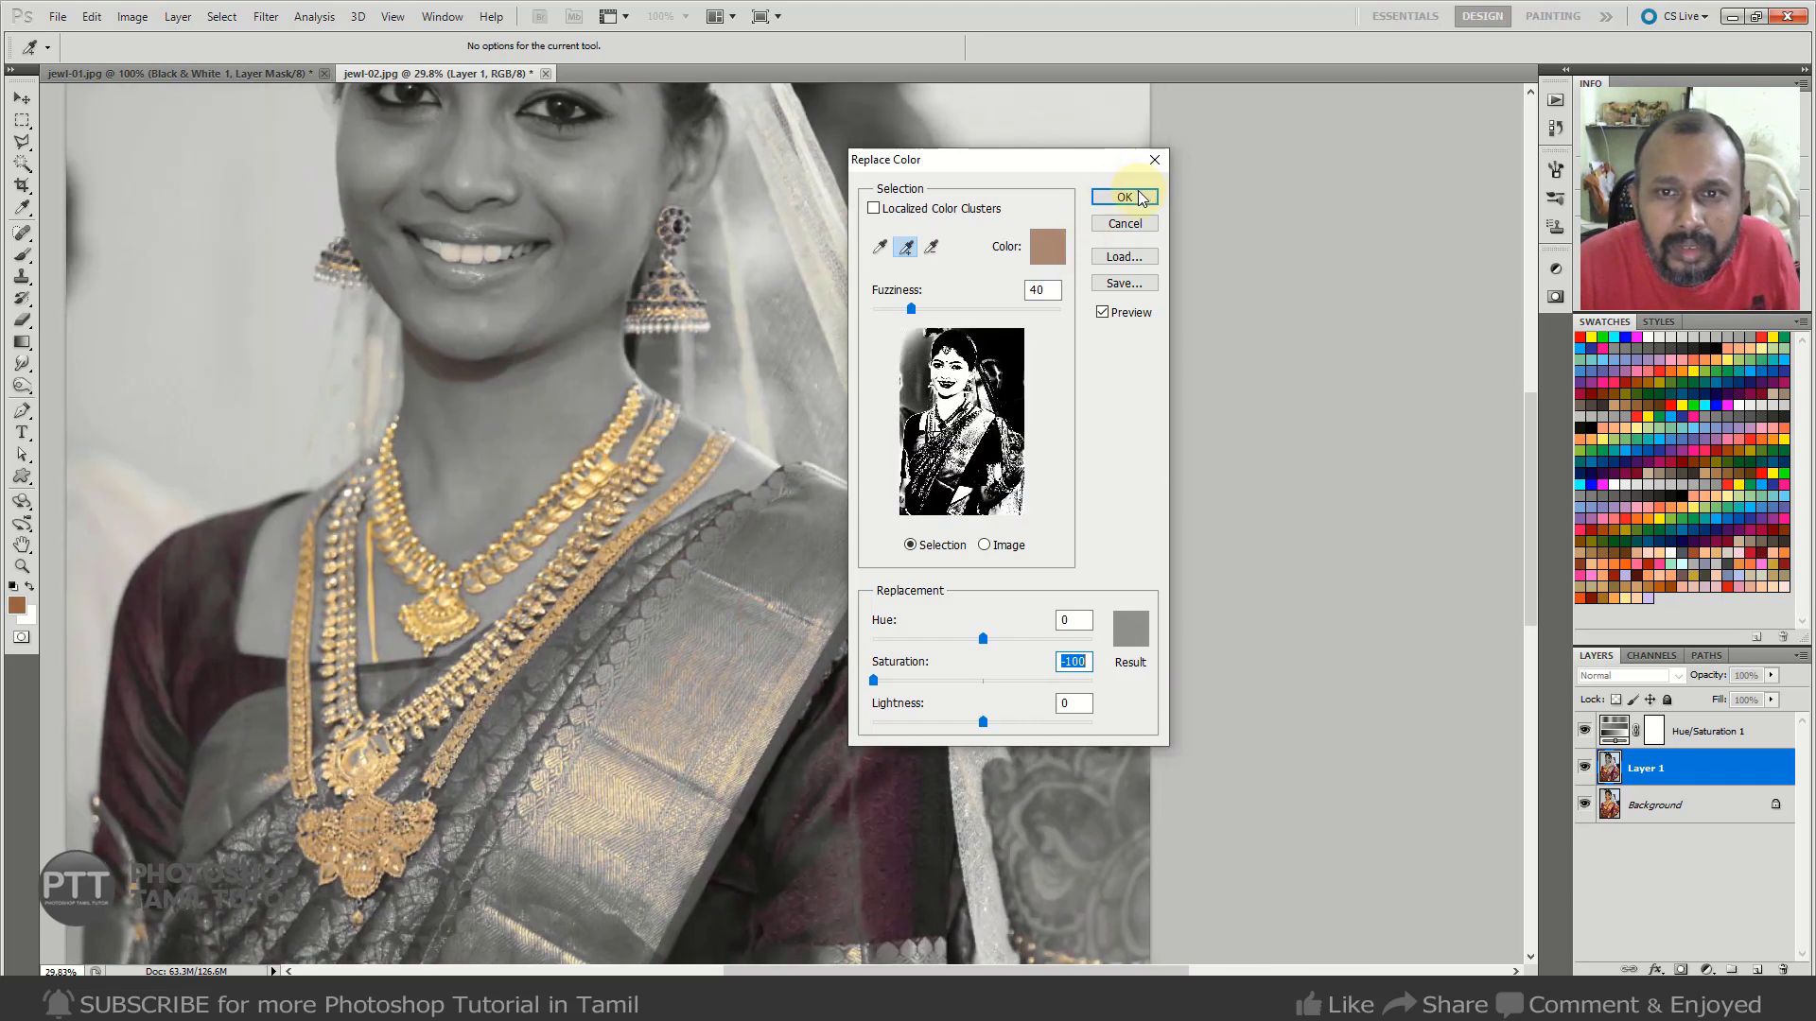
{"action": "left_click", "coordinate": [1104, 316]}
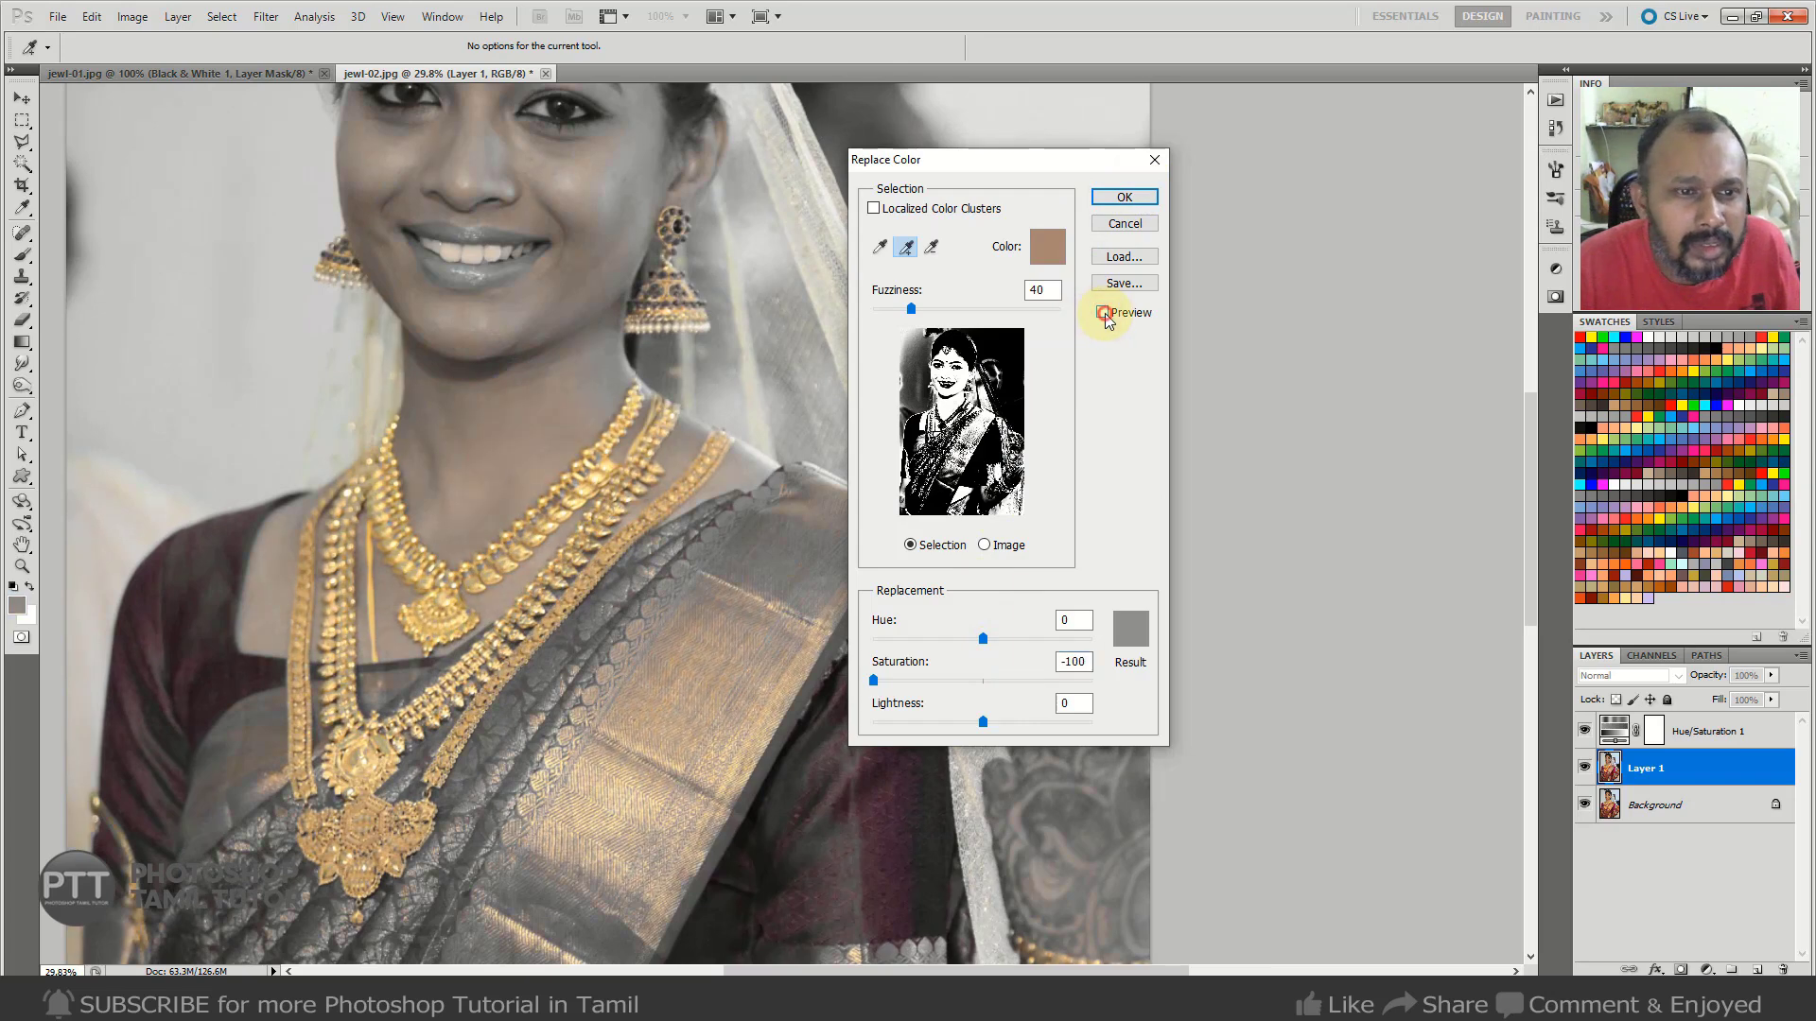
{"action": "left_click", "coordinate": [1144, 196]}
{"action": "key", "text": "e"}
Outline the sari, blouse and veil with a lasso selection, leaving the necklaces and the earring beside the veil out of it.
{"action": "key", "text": "ctrl+0"}
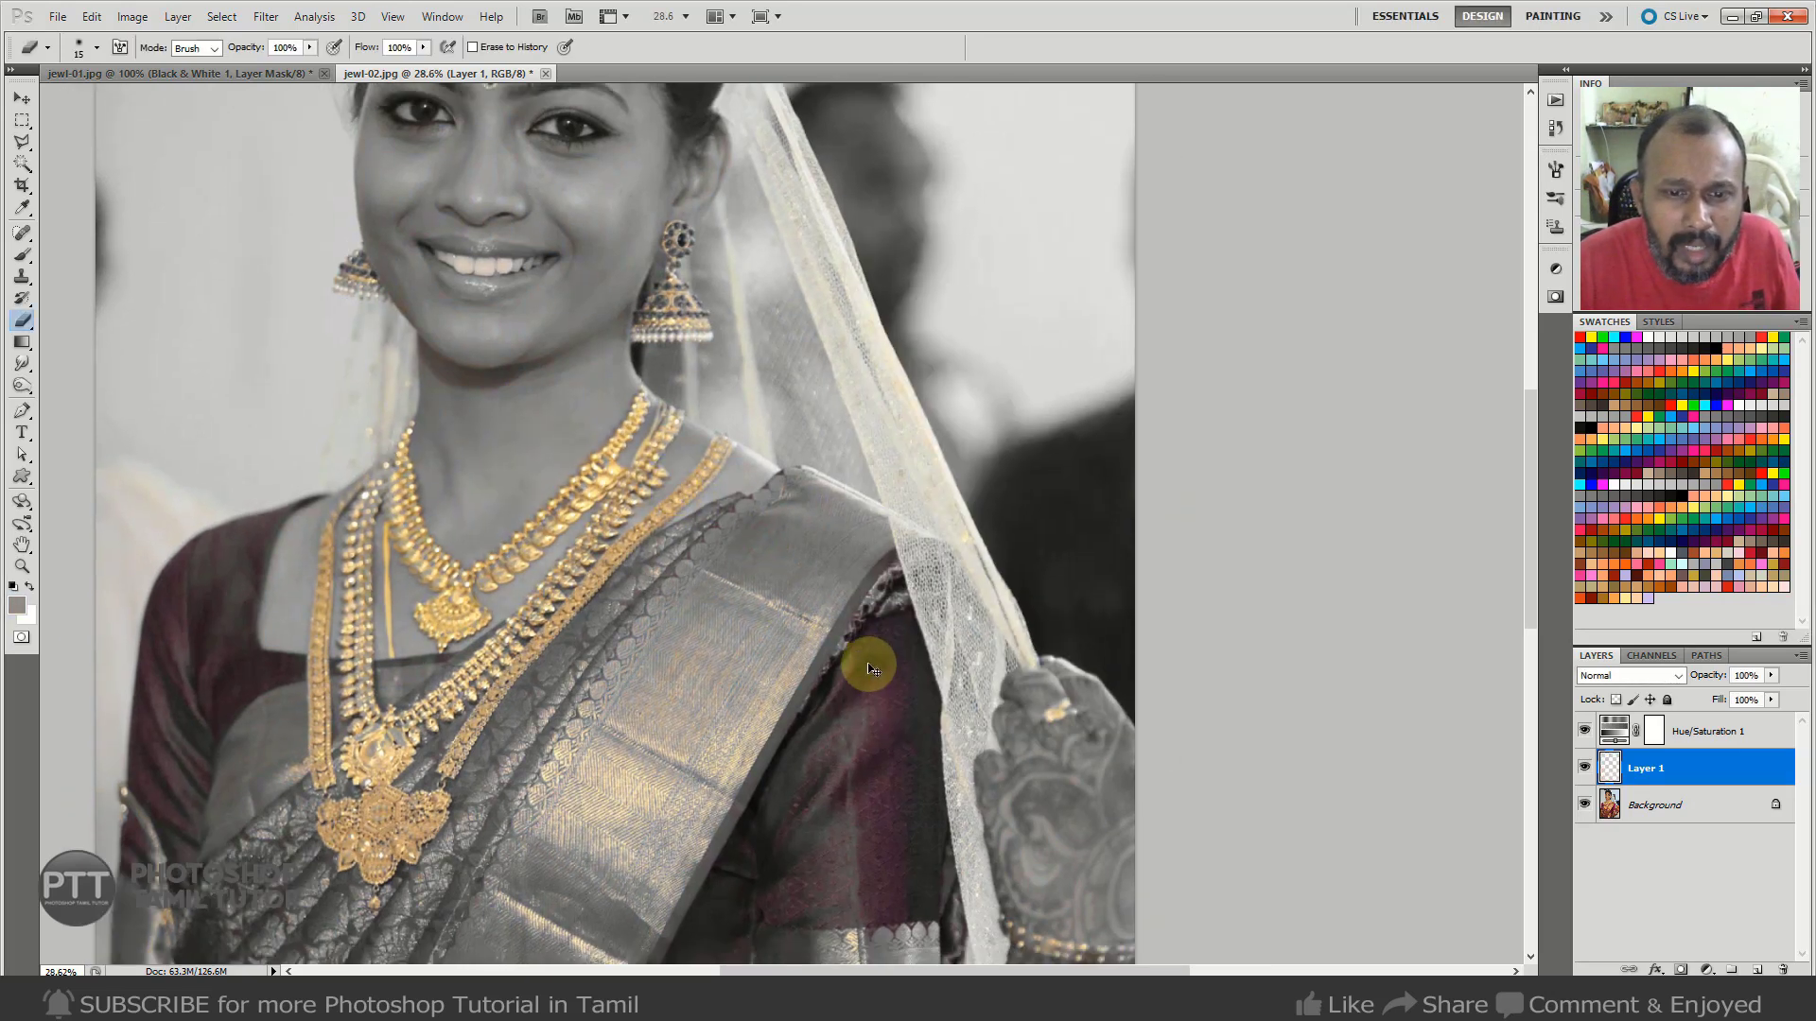
{"action": "scroll", "coordinate": [907, 681], "scroll_direction": "down", "scroll_amount": 4}
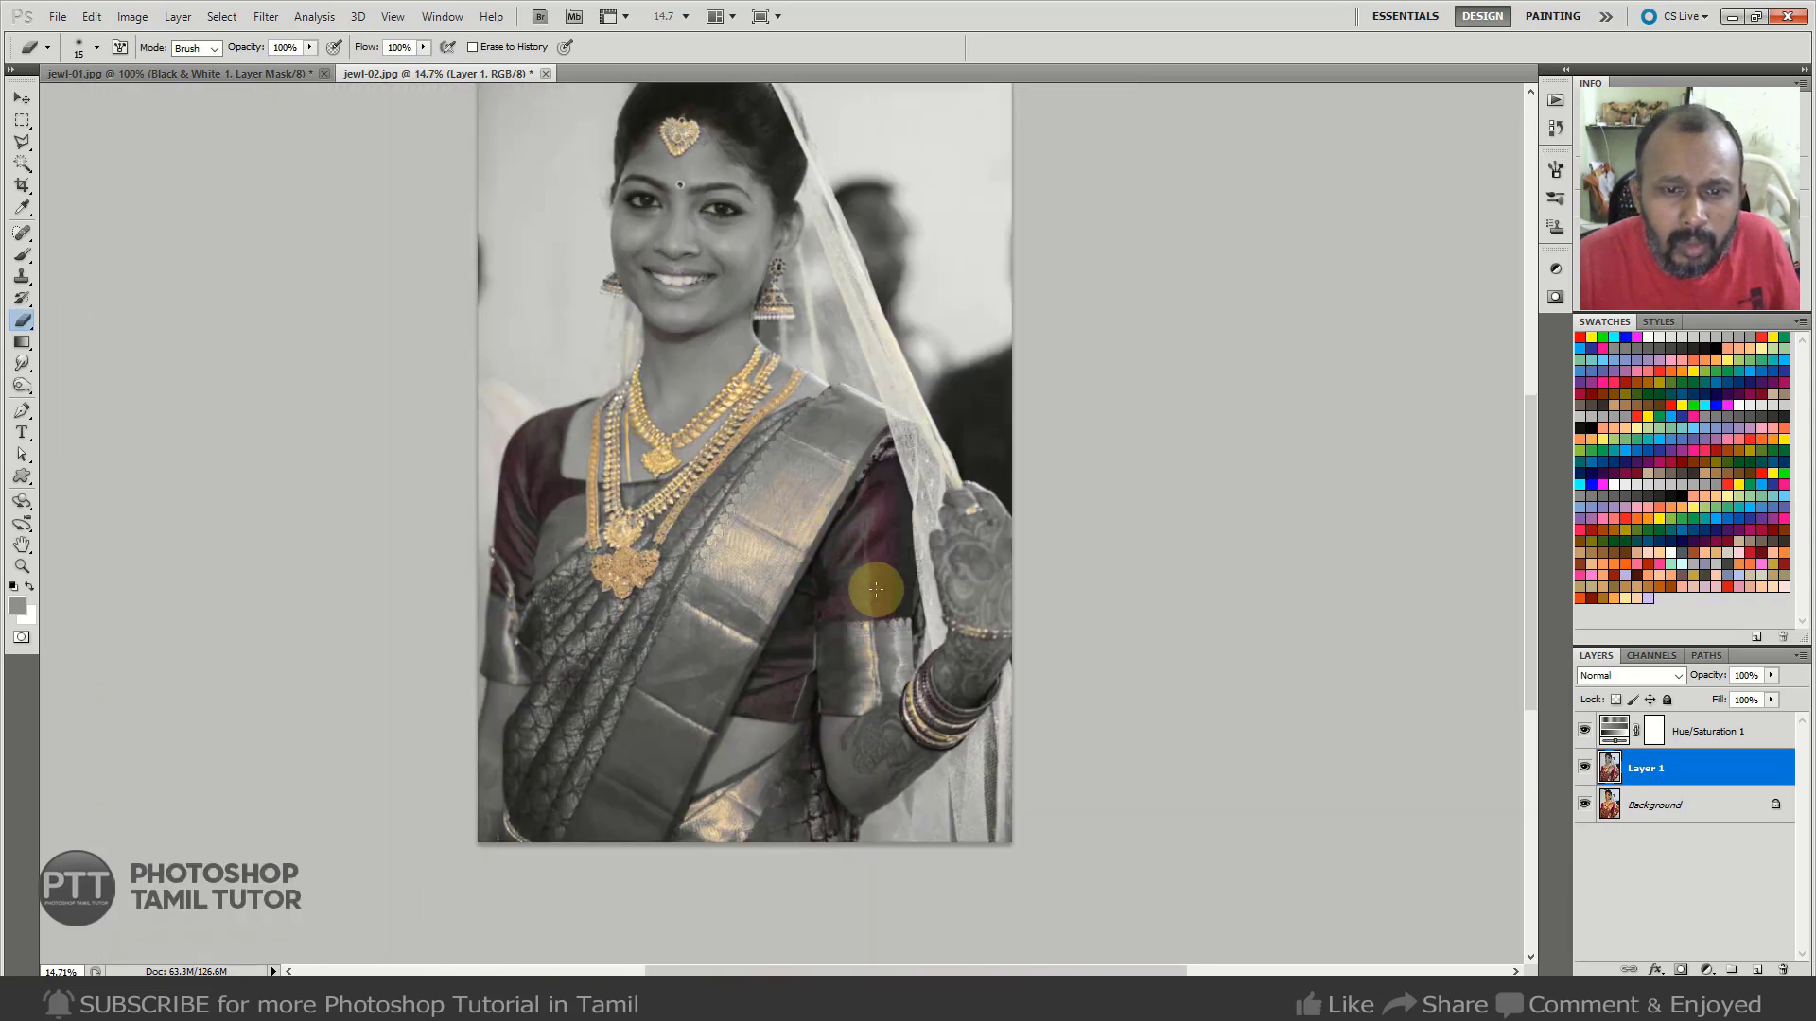
{"action": "key", "text": "l"}
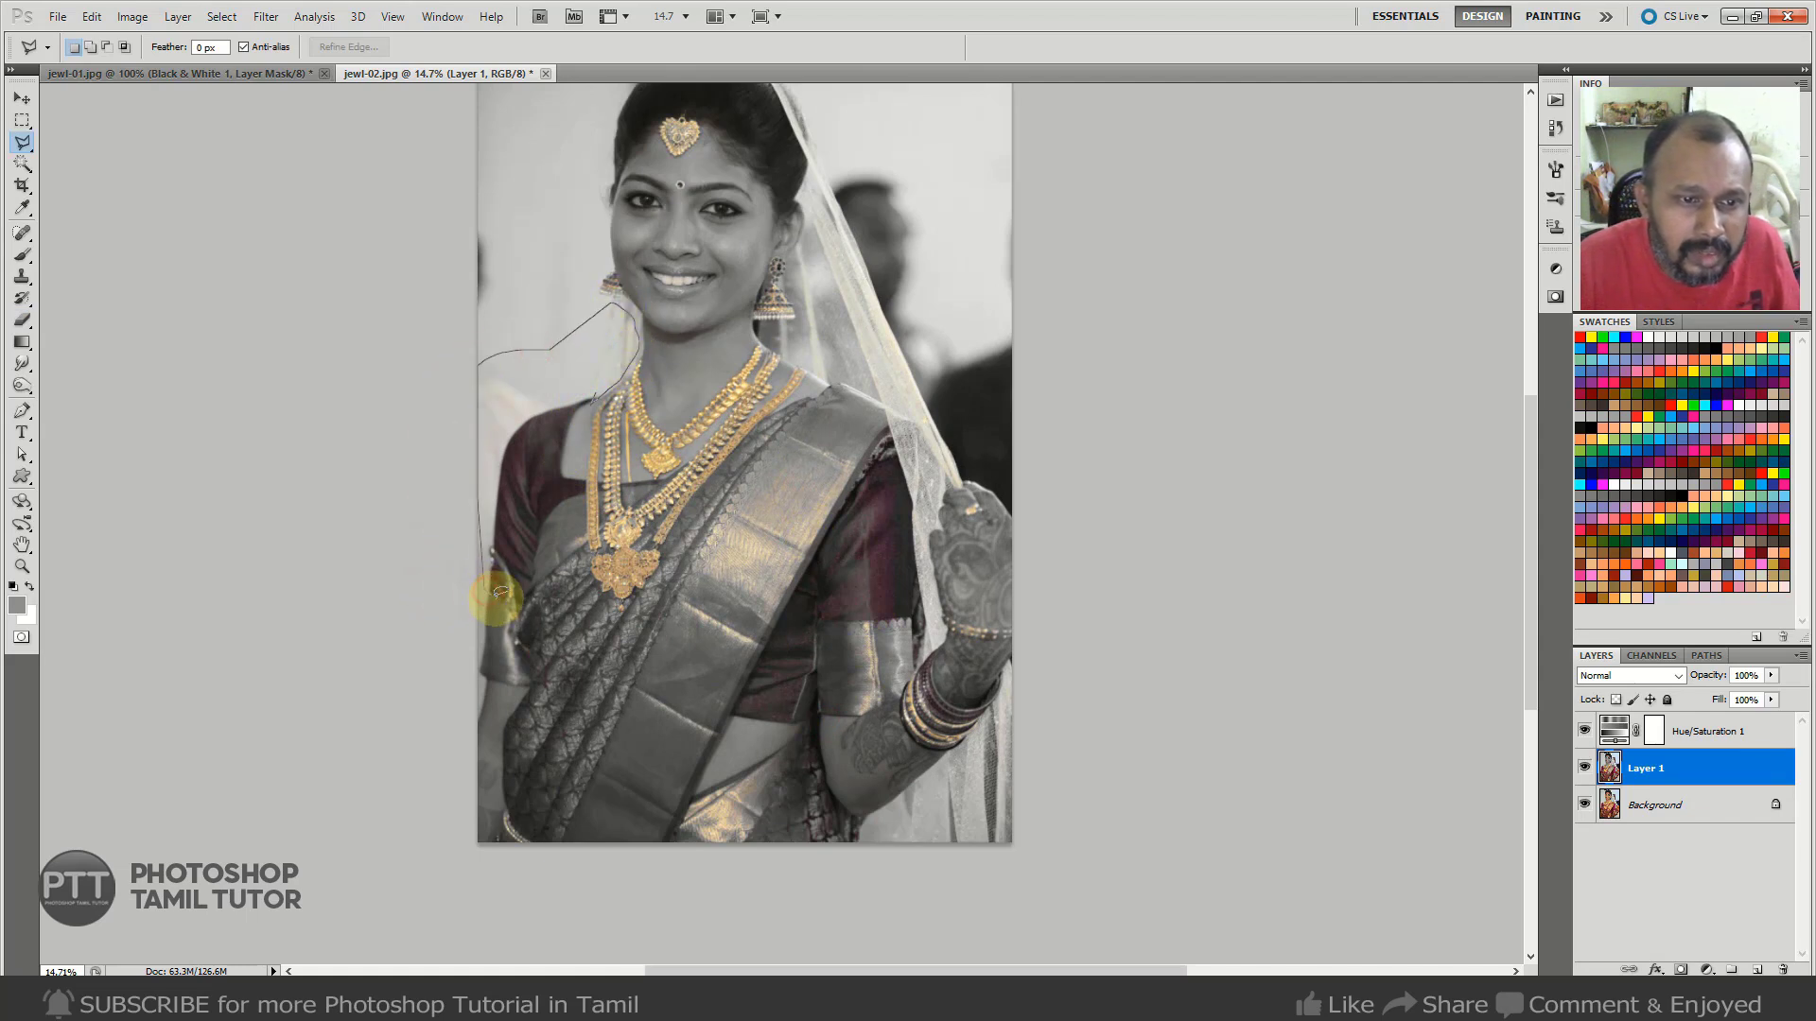
{"action": "mouse_move", "coordinate": [491, 543]}
{"action": "left_mouse_down"}
{"action": "mouse_move", "coordinate": [534, 683]}
{"action": "mouse_move", "coordinate": [493, 750]}
{"action": "mouse_move", "coordinate": [510, 805]}
{"action": "mouse_move", "coordinate": [587, 842]}
{"action": "left_mouse_up"}
{"action": "mouse_move", "coordinate": [753, 870]}
{"action": "left_mouse_down"}
{"action": "mouse_move", "coordinate": [816, 728]}
{"action": "mouse_move", "coordinate": [910, 677]}
{"action": "mouse_move", "coordinate": [924, 577]}
{"action": "mouse_move", "coordinate": [945, 636]}
{"action": "mouse_move", "coordinate": [932, 544]}
{"action": "mouse_move", "coordinate": [982, 431]}
{"action": "mouse_move", "coordinate": [886, 162]}
{"action": "mouse_move", "coordinate": [819, 168]}
{"action": "left_mouse_up"}
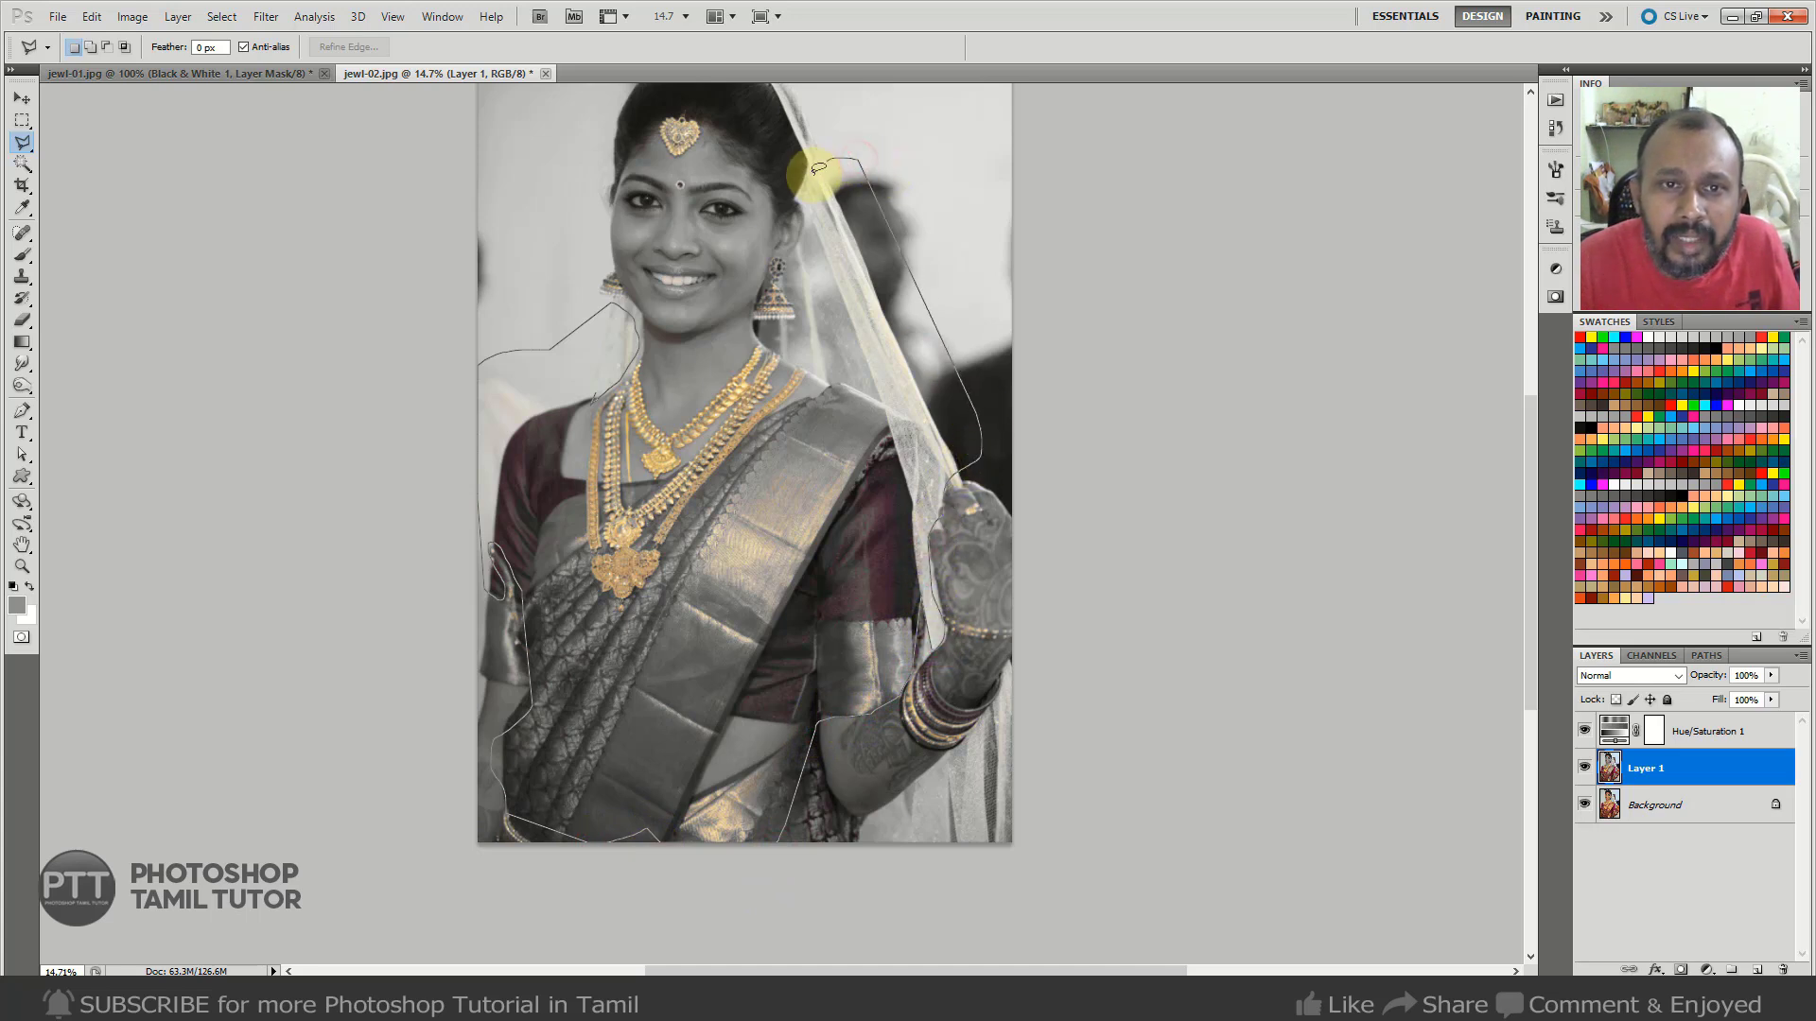
{"action": "mouse_move", "coordinate": [797, 257]}
{"action": "left_mouse_down"}
{"action": "mouse_move", "coordinate": [831, 384]}
{"action": "mouse_move", "coordinate": [752, 440]}
{"action": "mouse_move", "coordinate": [626, 596]}
{"action": "mouse_move", "coordinate": [581, 563]}
{"action": "mouse_move", "coordinate": [593, 412]}
{"action": "left_mouse_up"}
{"action": "mouse_move", "coordinate": [821, 192]}
{"action": "left_mouse_down"}
{"action": "mouse_move", "coordinate": [827, 350]}
{"action": "mouse_move", "coordinate": [795, 283]}
{"action": "left_mouse_up"}
{"action": "key", "text": "alt"}
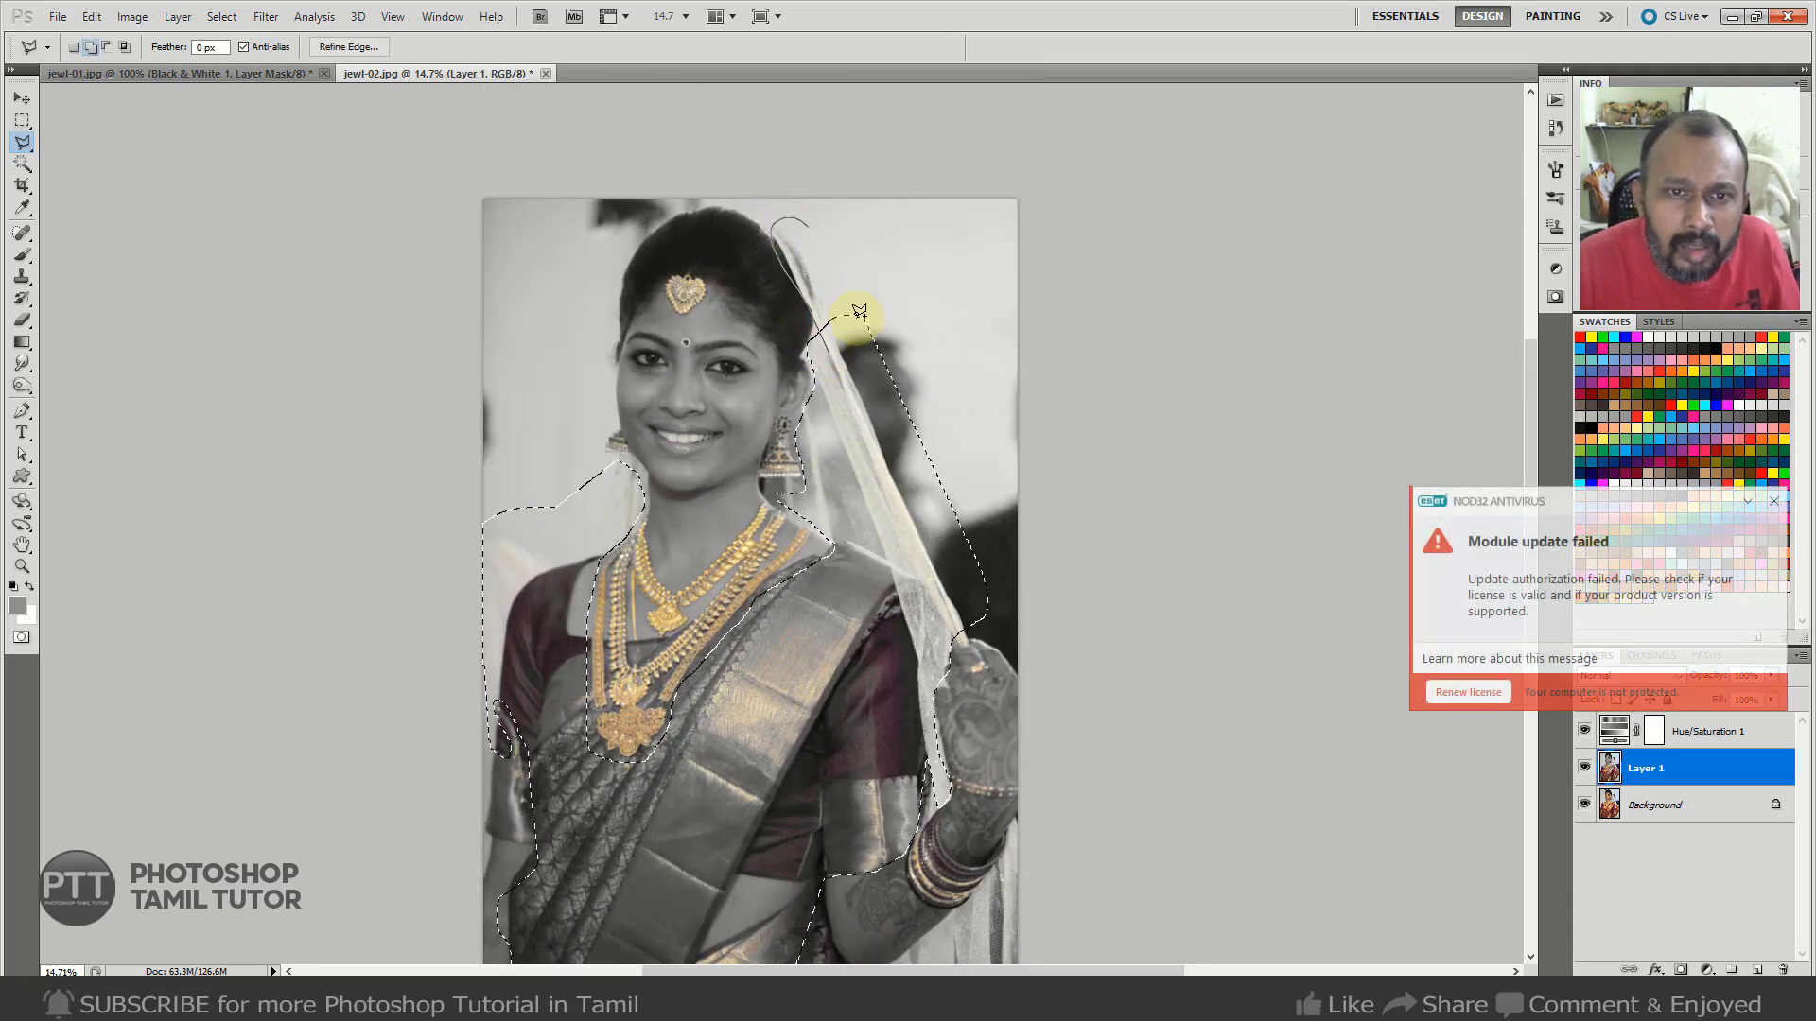
Feather the selection around the sari and veil by 20 pixels.
{"action": "right_click", "coordinate": [983, 352]}
{"action": "left_click", "coordinate": [988, 405]}
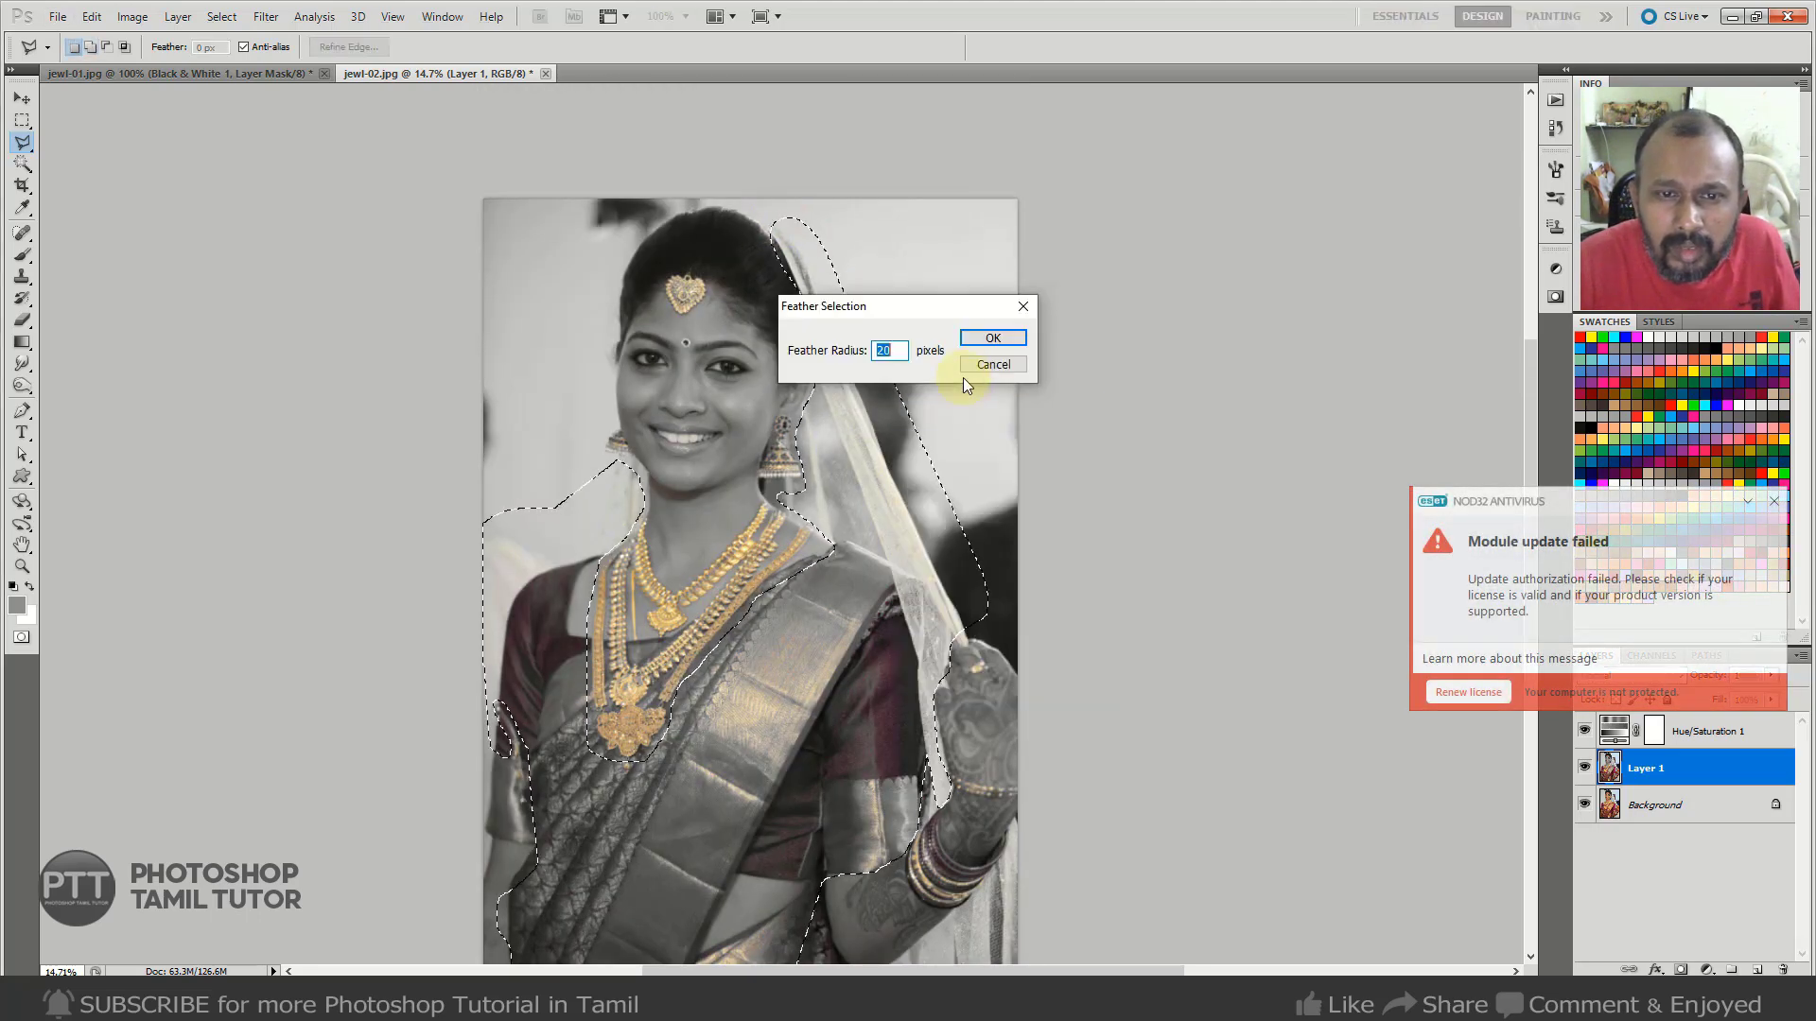
{"action": "key", "text": "Return"}
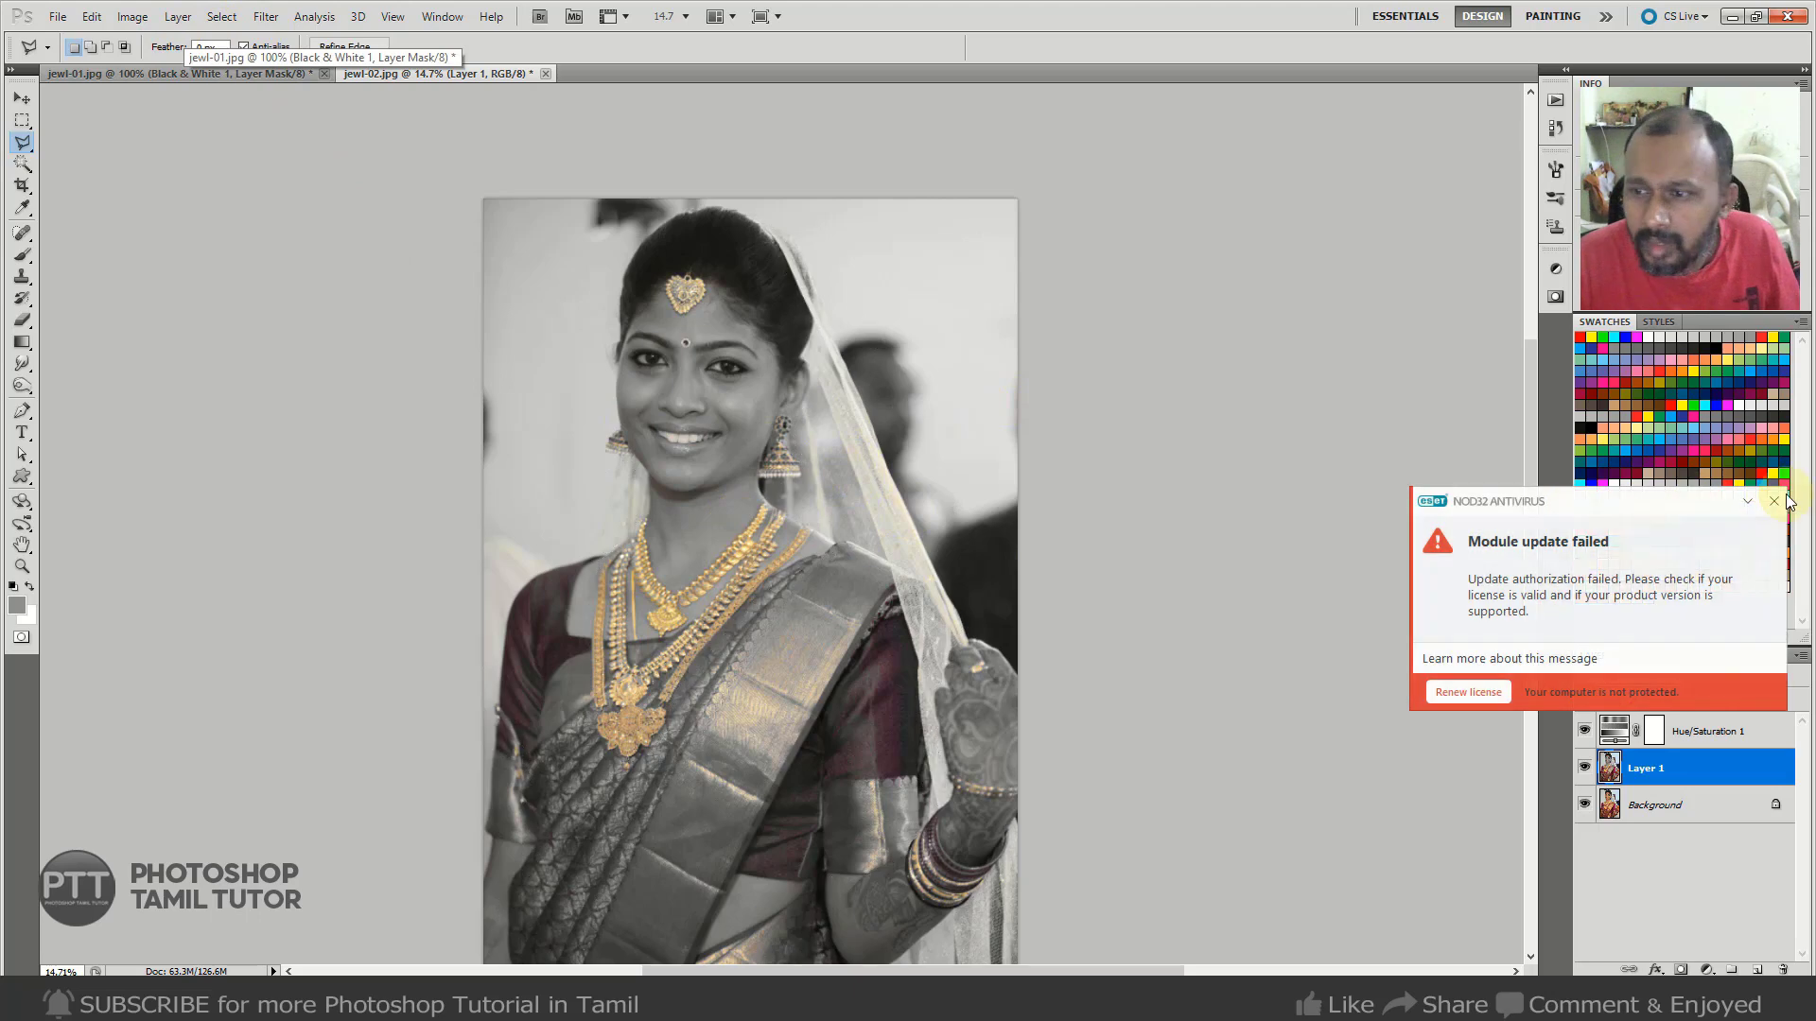
Set the selected sari, blouse and veil area's saturation to -85 with Hue/Saturation, and deselect it.
{"action": "key", "text": "ctrl+u"}
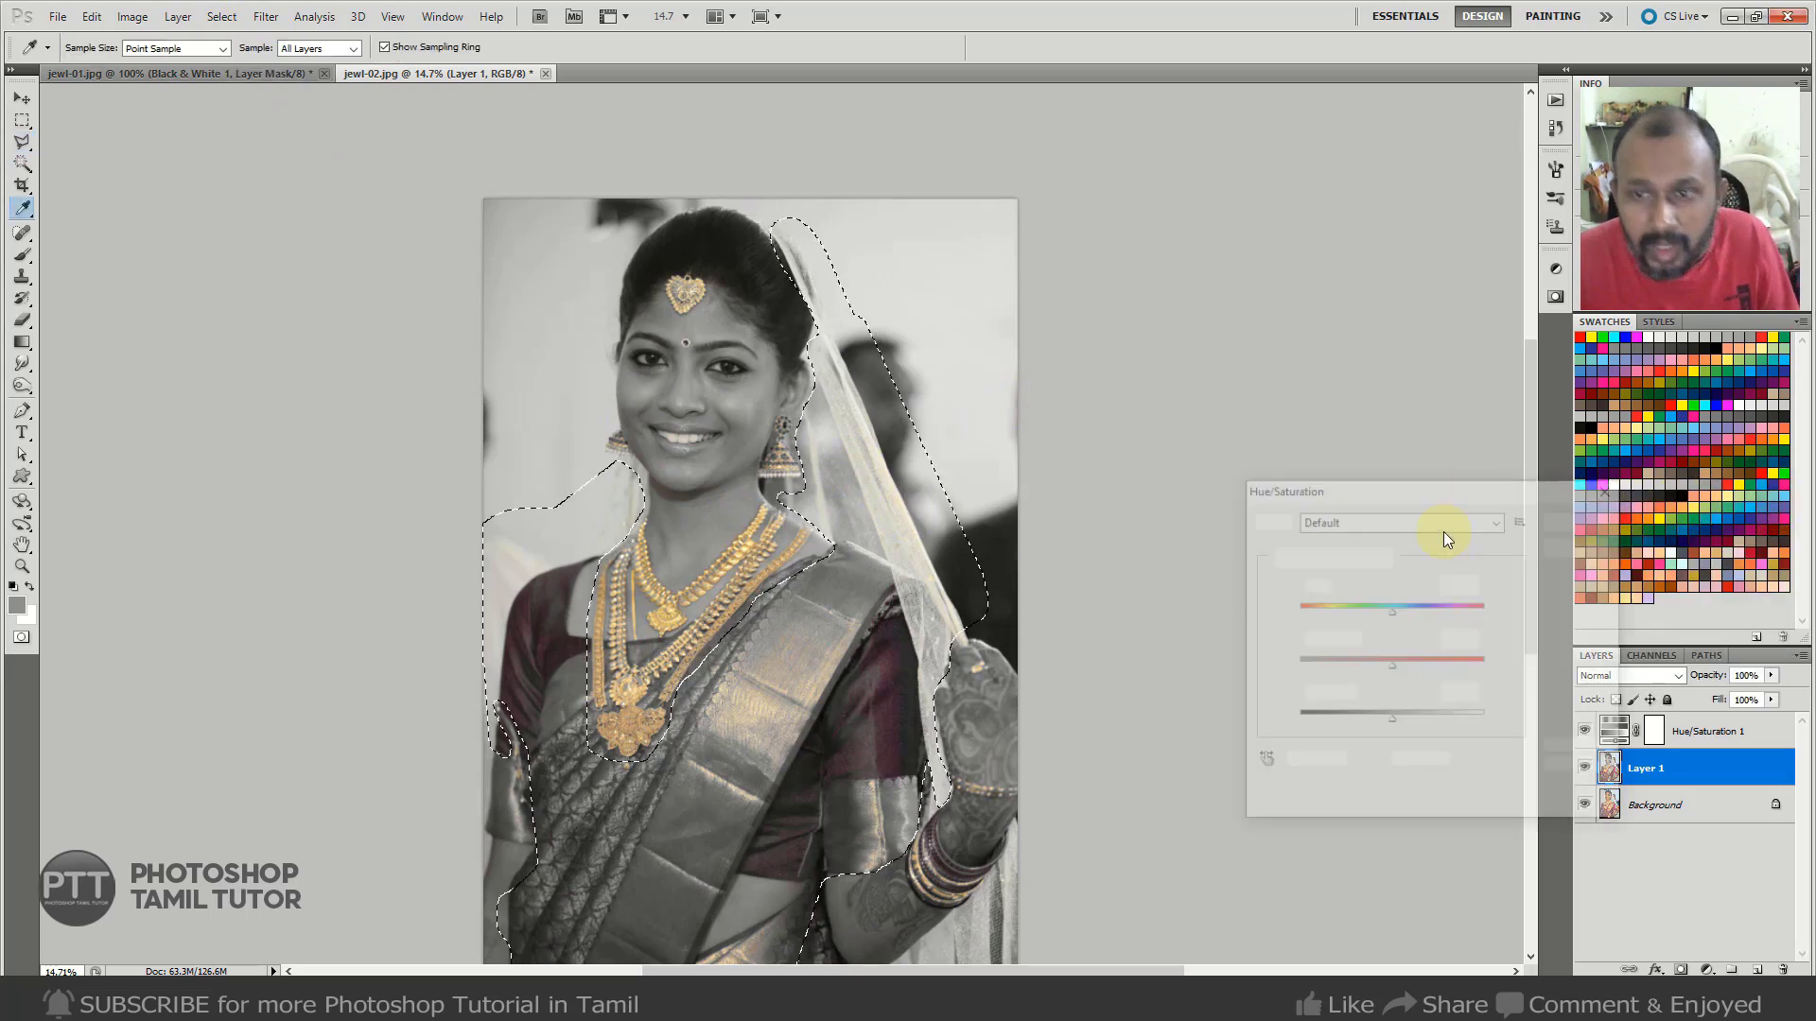
{"action": "left_click_drag", "start_coordinate": [1341, 668], "coordinate": [1317, 673]}
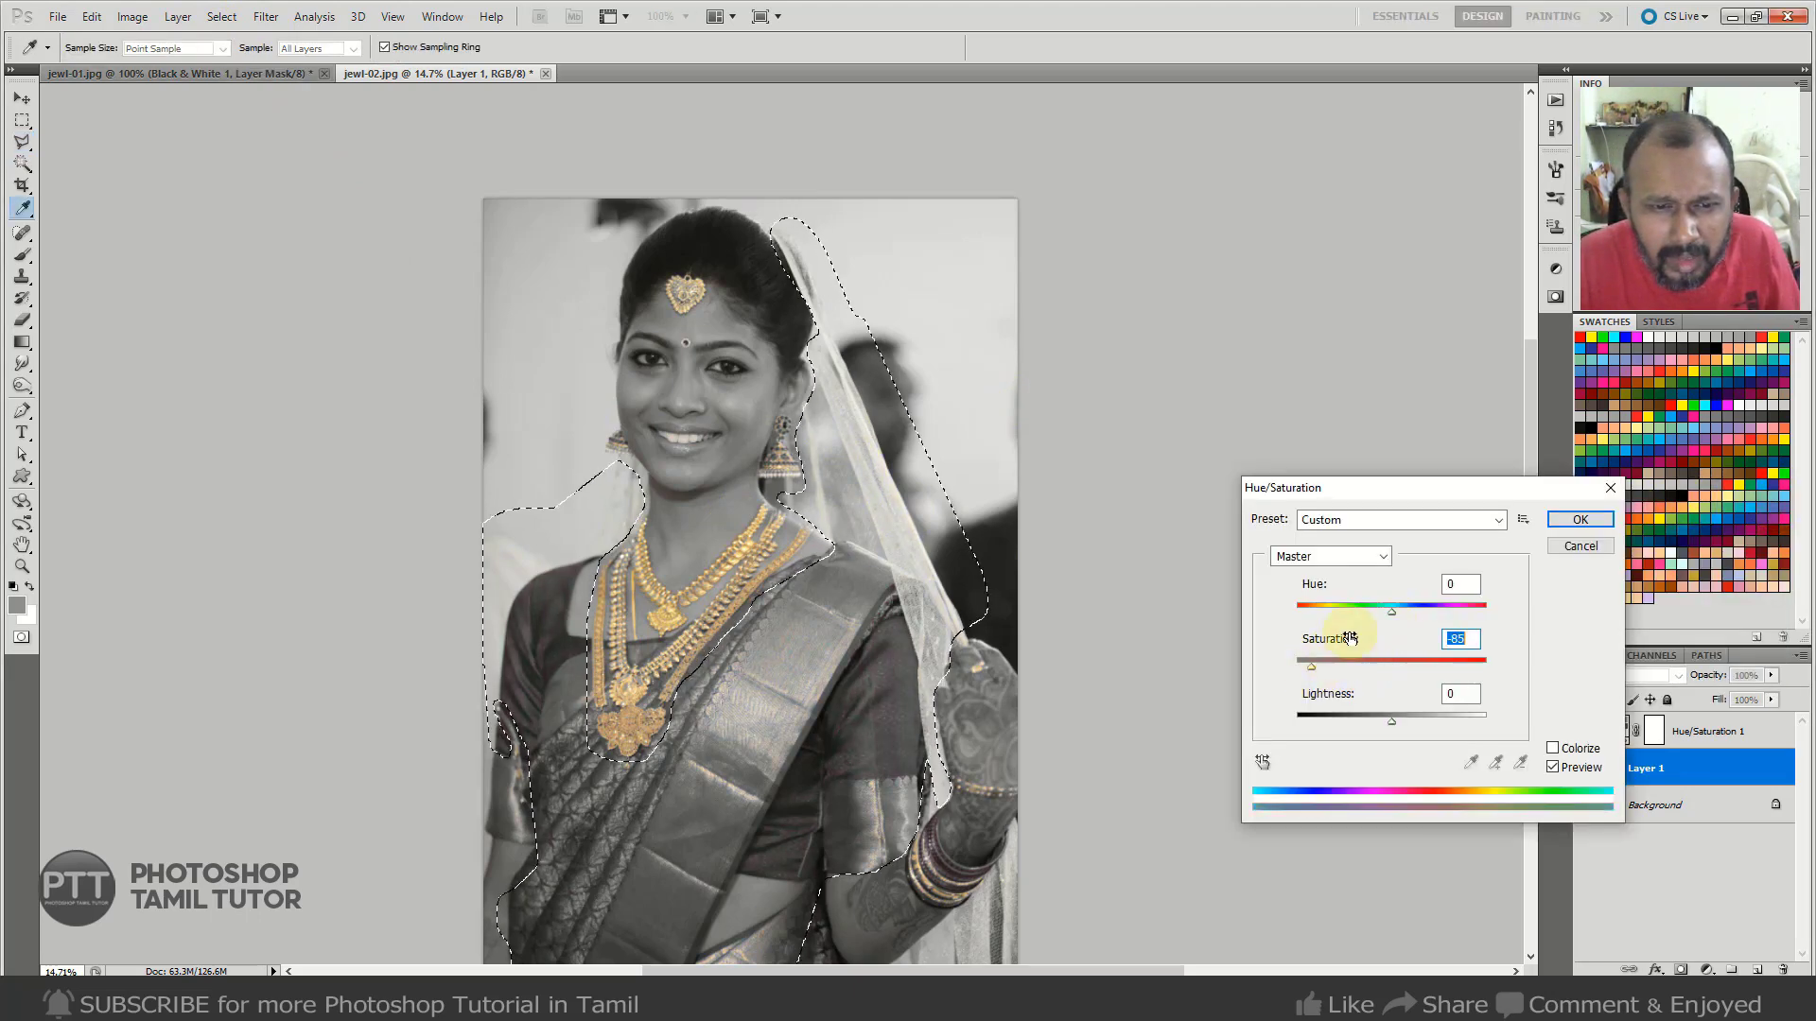
{"action": "left_click", "coordinate": [1579, 519]}
{"action": "key", "text": "l"}
{"action": "key", "text": "ctrl+d"}
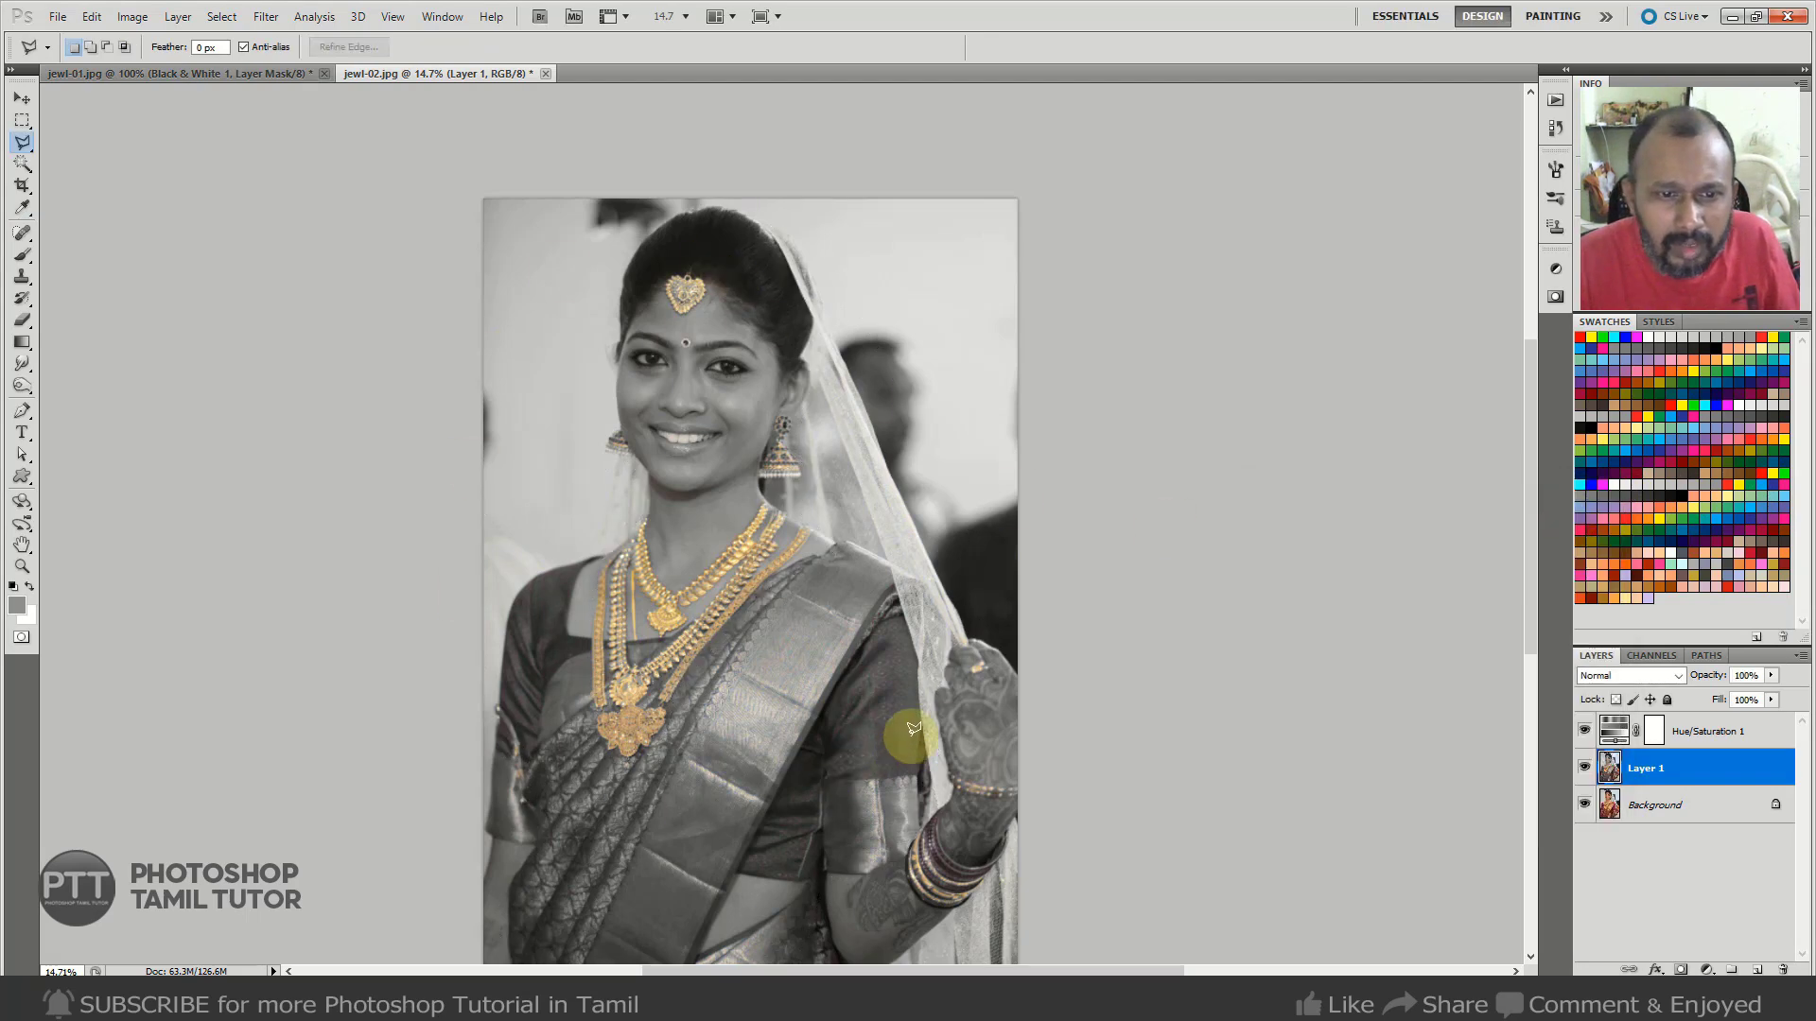
Start a Selective Color adjustment on Layer 1 and set Yellow to +84% for the Yellows.
{"action": "key", "text": "alt+i"}
{"action": "key", "text": "a"}
{"action": "key", "text": "s"}
{"action": "left_click", "coordinate": [1398, 265]}
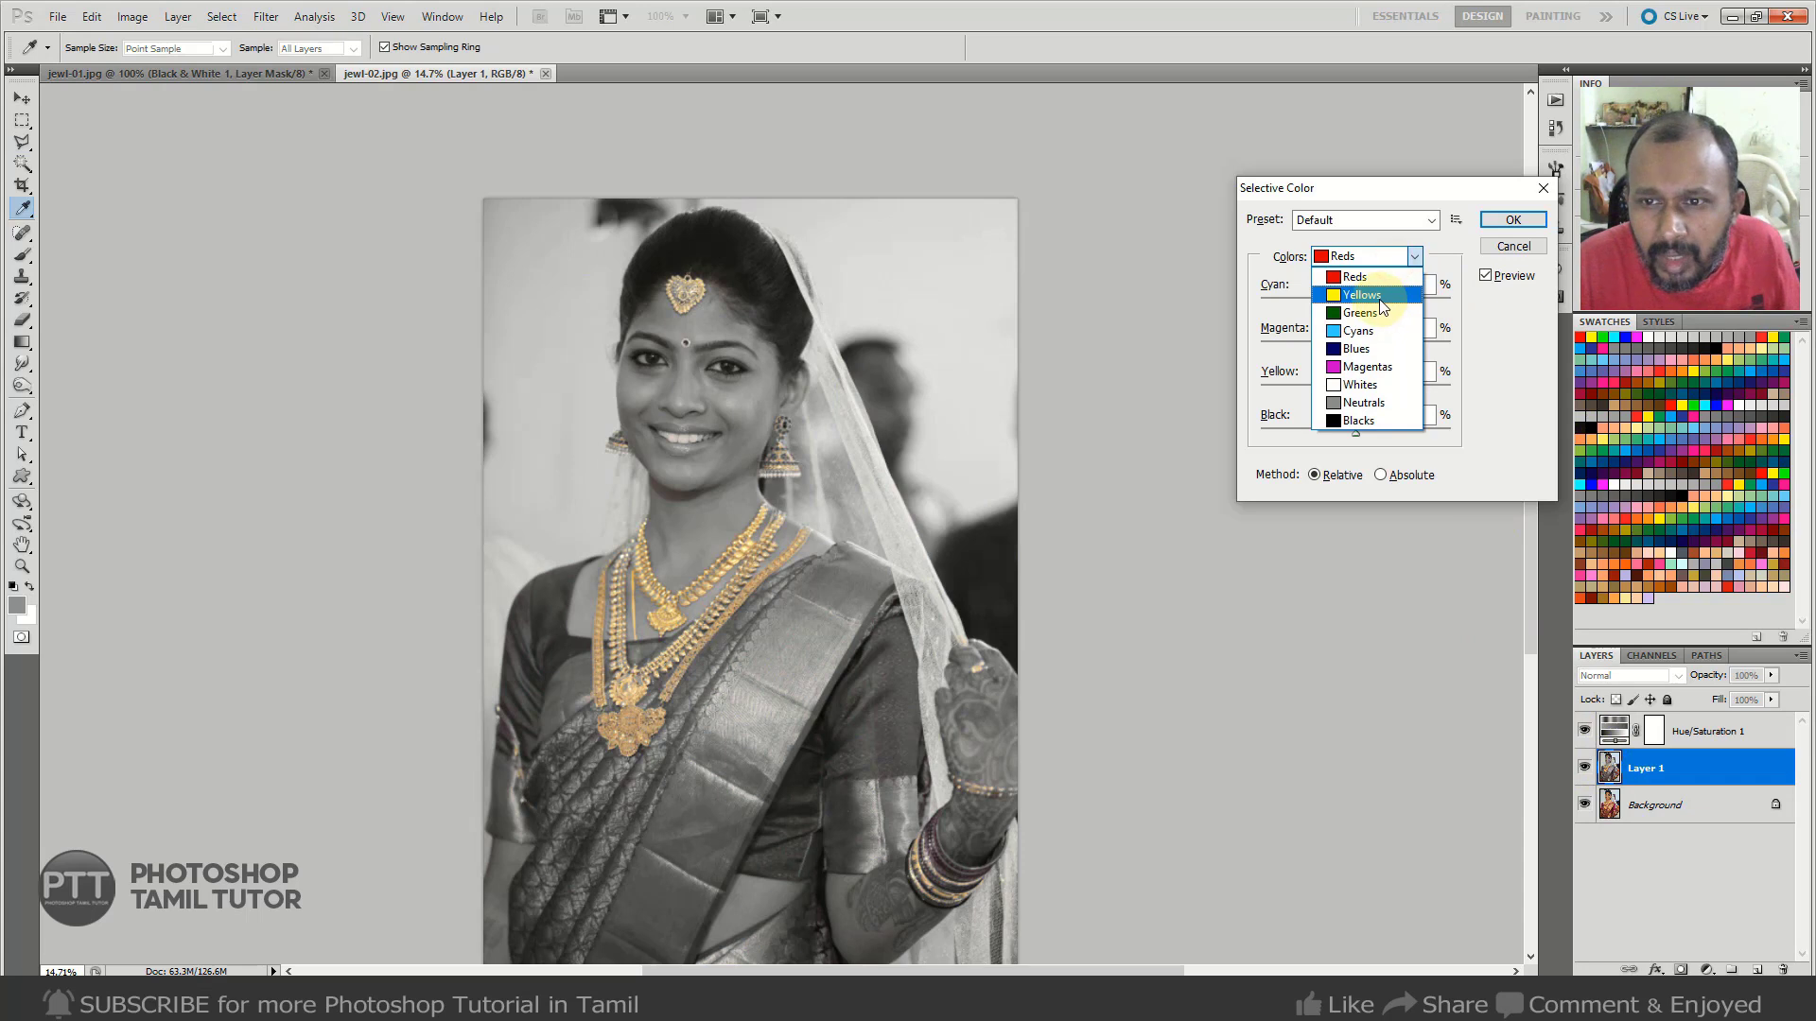
{"action": "left_click", "coordinate": [1387, 295]}
{"action": "left_click_drag", "start_coordinate": [1391, 388], "coordinate": [1418, 398]}
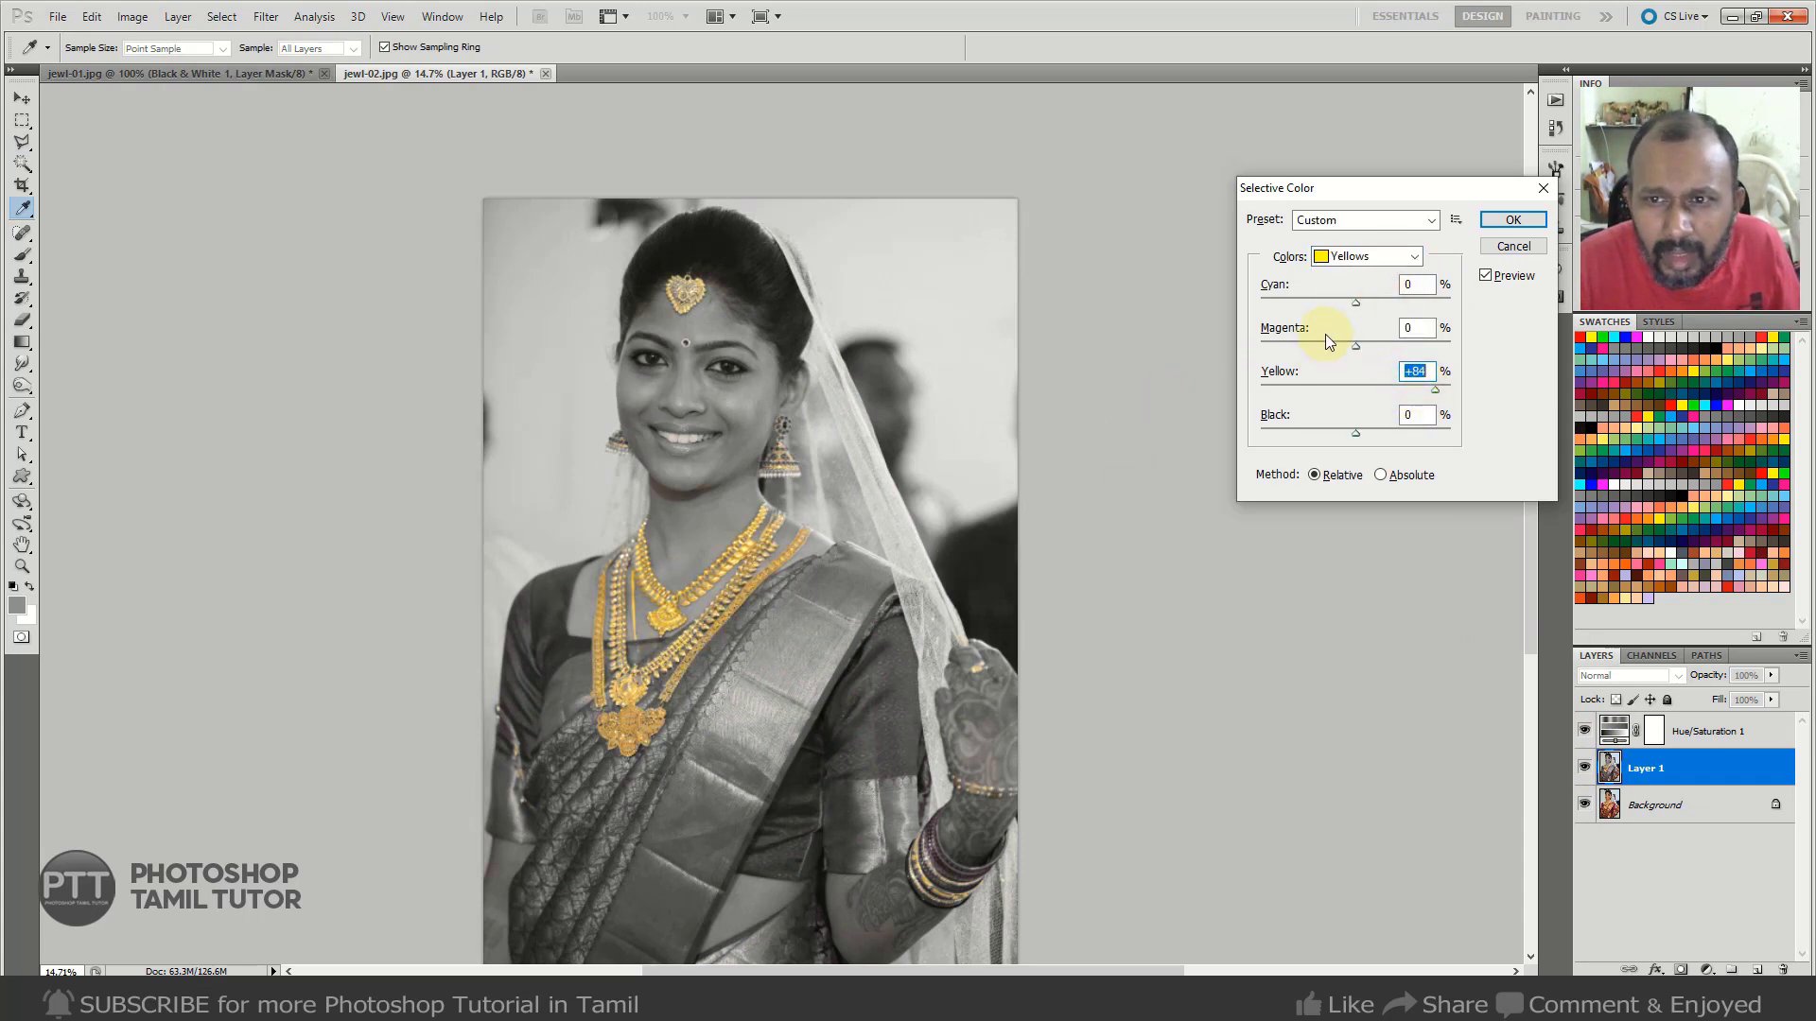
Set Cyan to -32% for the Reds and apply the Selective Color adjustment.
{"action": "left_click", "coordinate": [1392, 261]}
{"action": "left_click", "coordinate": [1362, 275]}
{"action": "left_click_drag", "start_coordinate": [1341, 314], "coordinate": [1327, 312]}
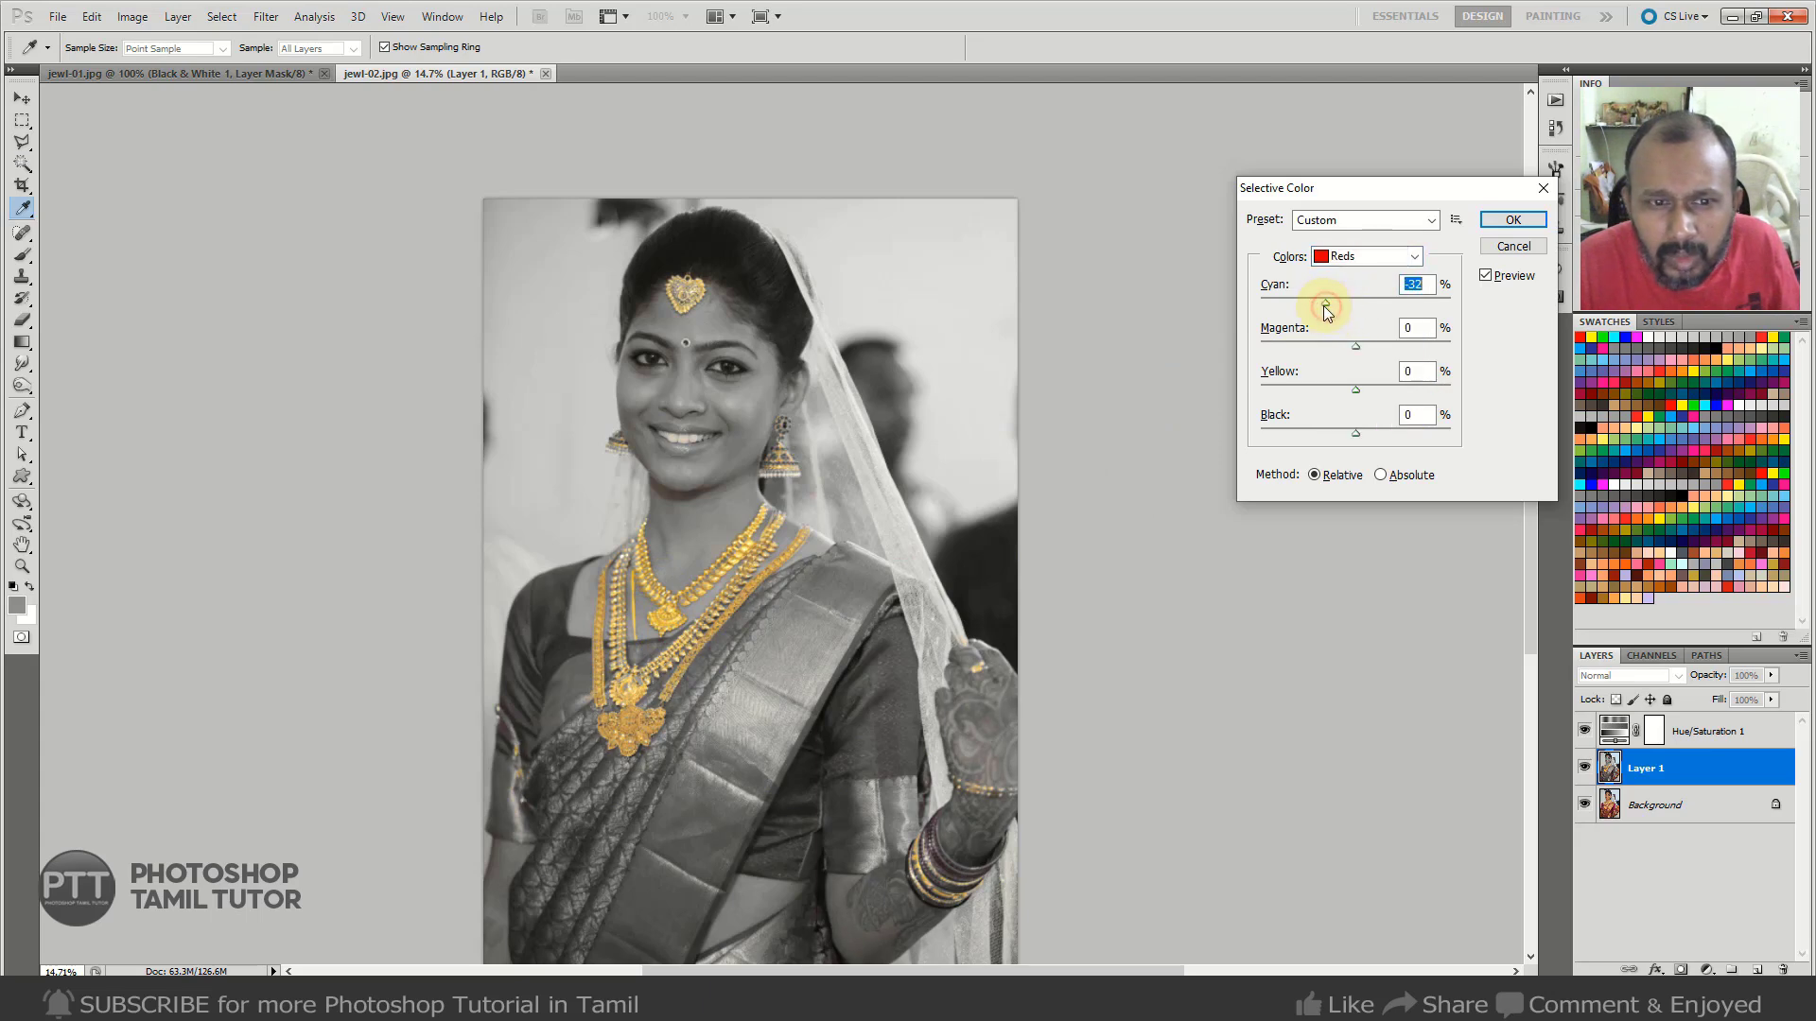
{"action": "left_click", "coordinate": [1513, 219]}
{"action": "key", "text": "l"}
Examine the gold jewellery around the face and neck up close, and the photo as a whole.
{"action": "left_click_drag", "start_coordinate": [754, 588], "coordinate": [836, 599]}
{"action": "left_click_drag", "start_coordinate": [887, 331], "coordinate": [870, 565]}
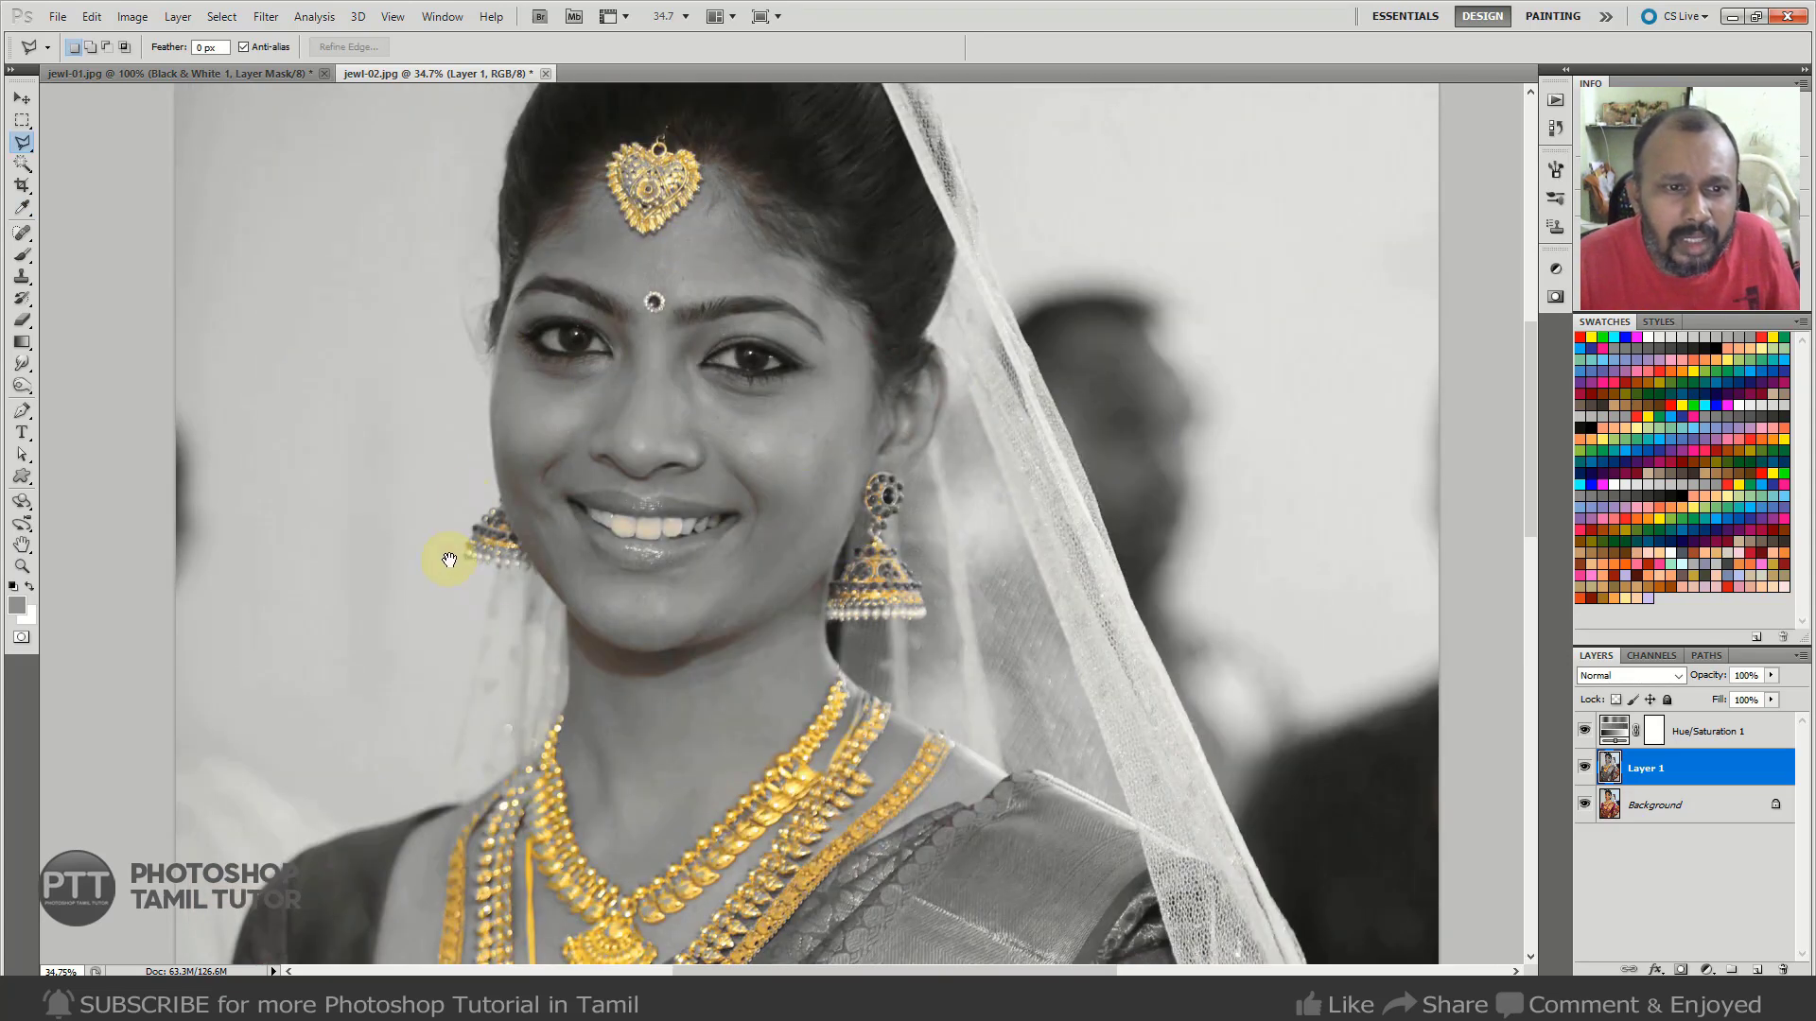
{"action": "left_click_drag", "start_coordinate": [963, 625], "coordinate": [865, 548]}
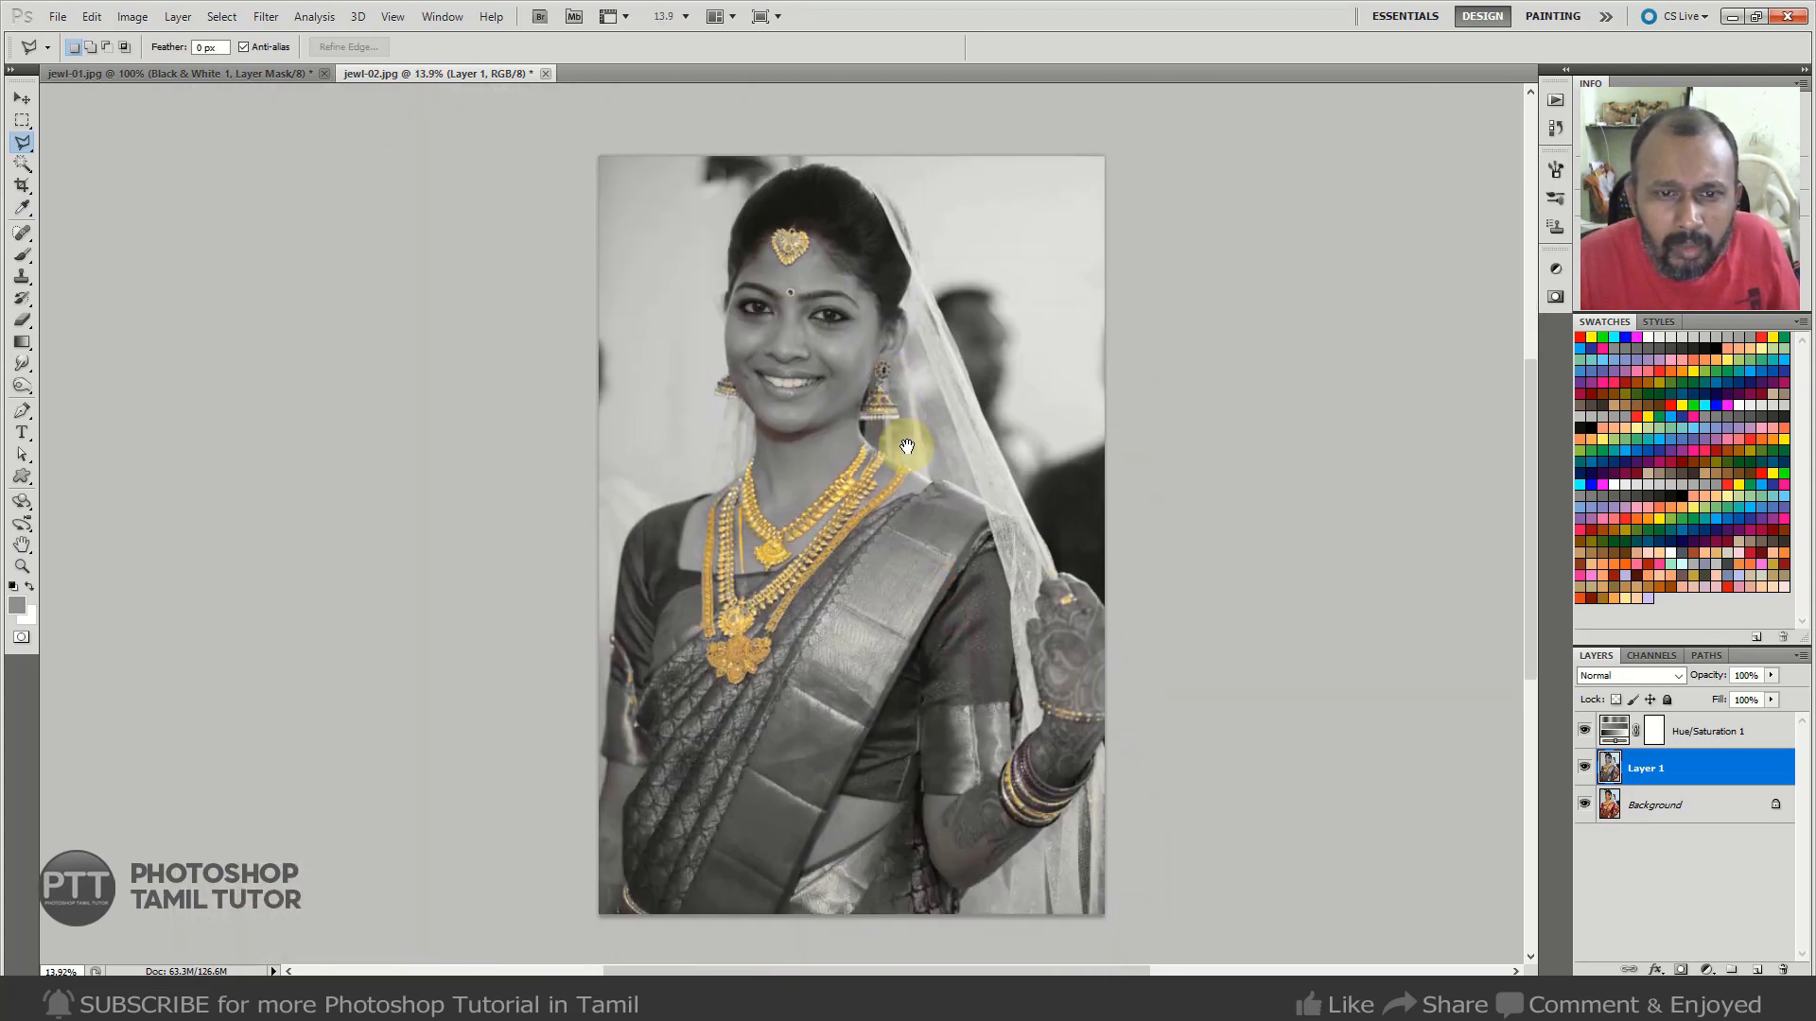
Switch to jewl-01.jpg and examine its coloured gold jewellery against the black-and-white photo, up close and as a whole.
{"action": "left_click", "coordinate": [263, 73]}
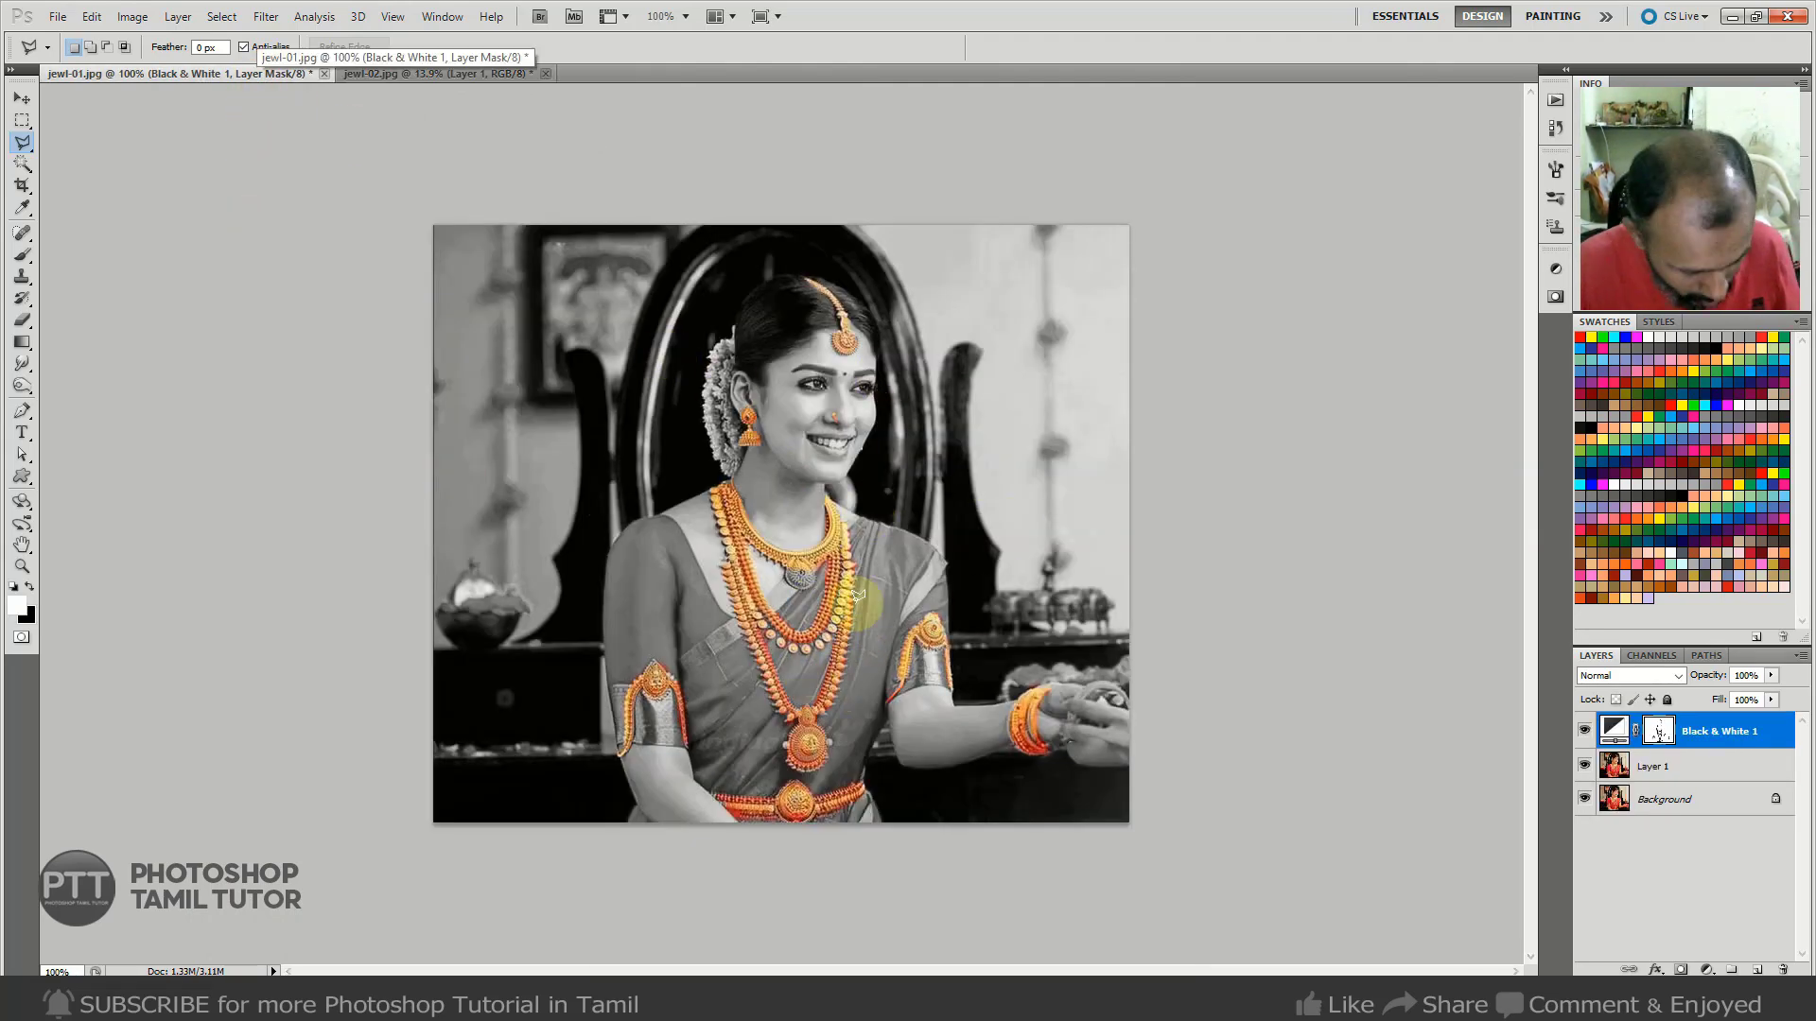
{"action": "key", "text": "b"}
{"action": "left_click_drag", "start_coordinate": [768, 600], "coordinate": [835, 587]}
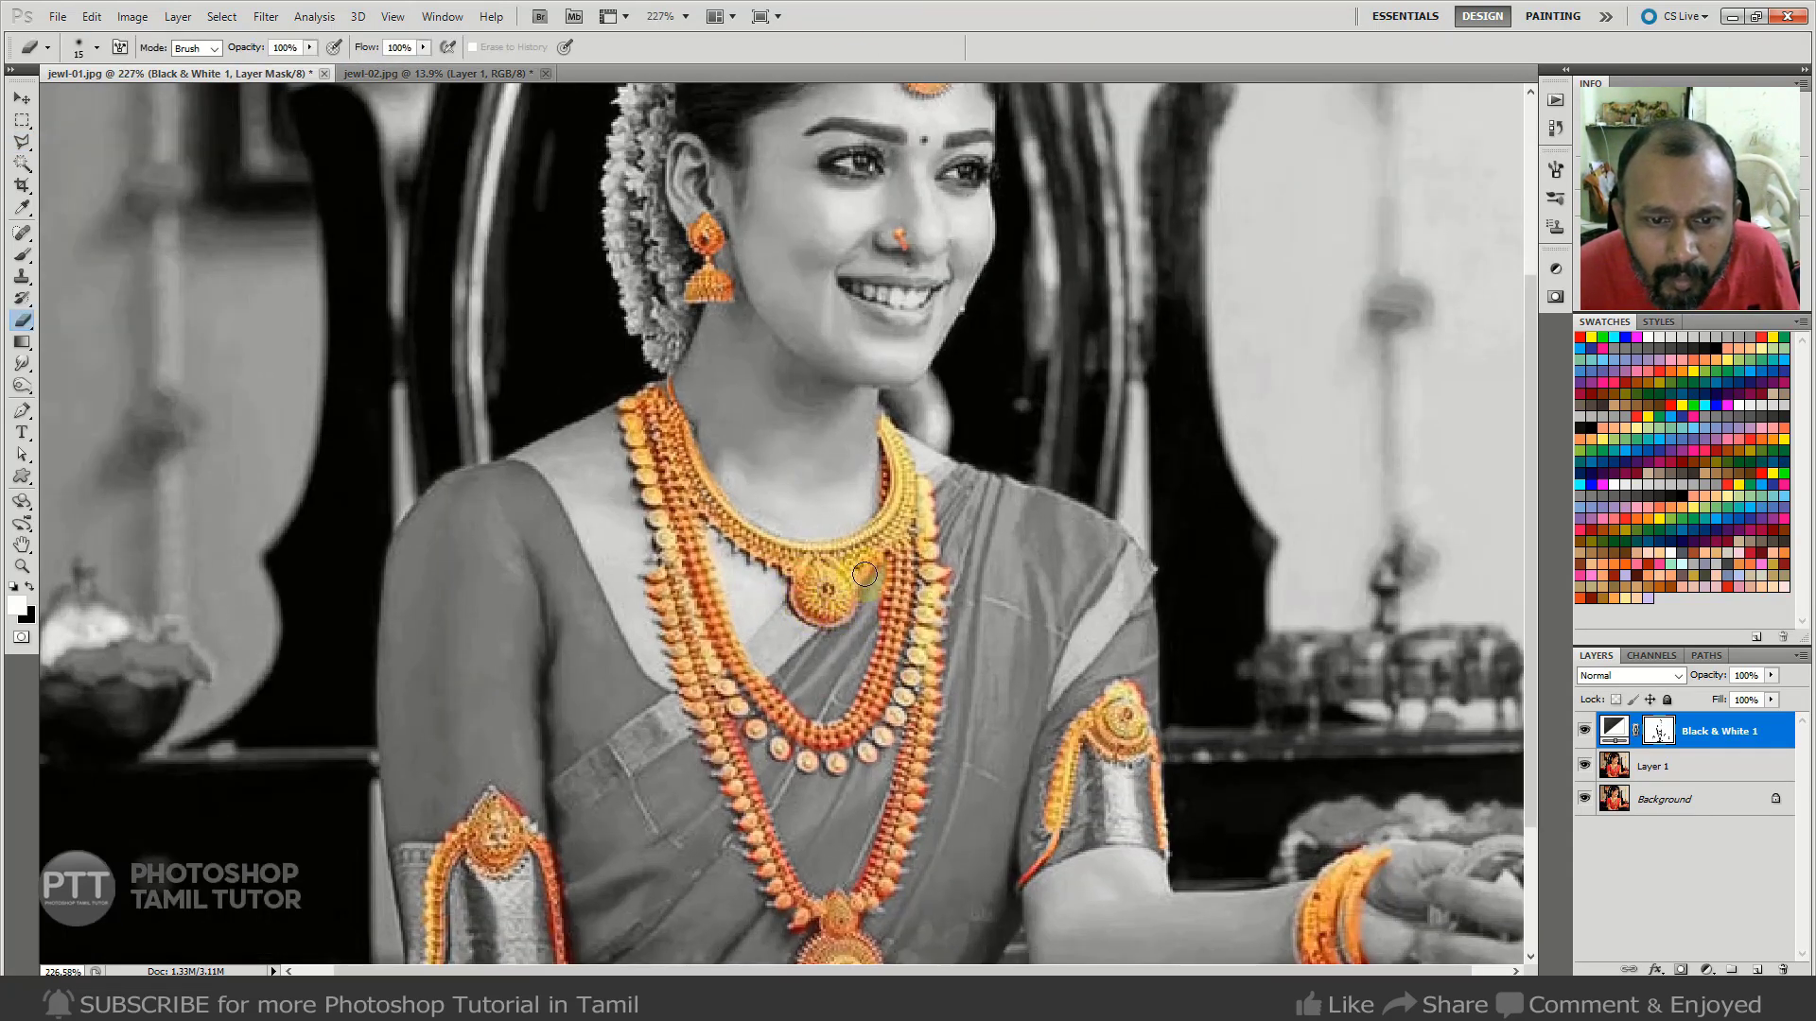
{"action": "key", "text": "ctrl+0"}
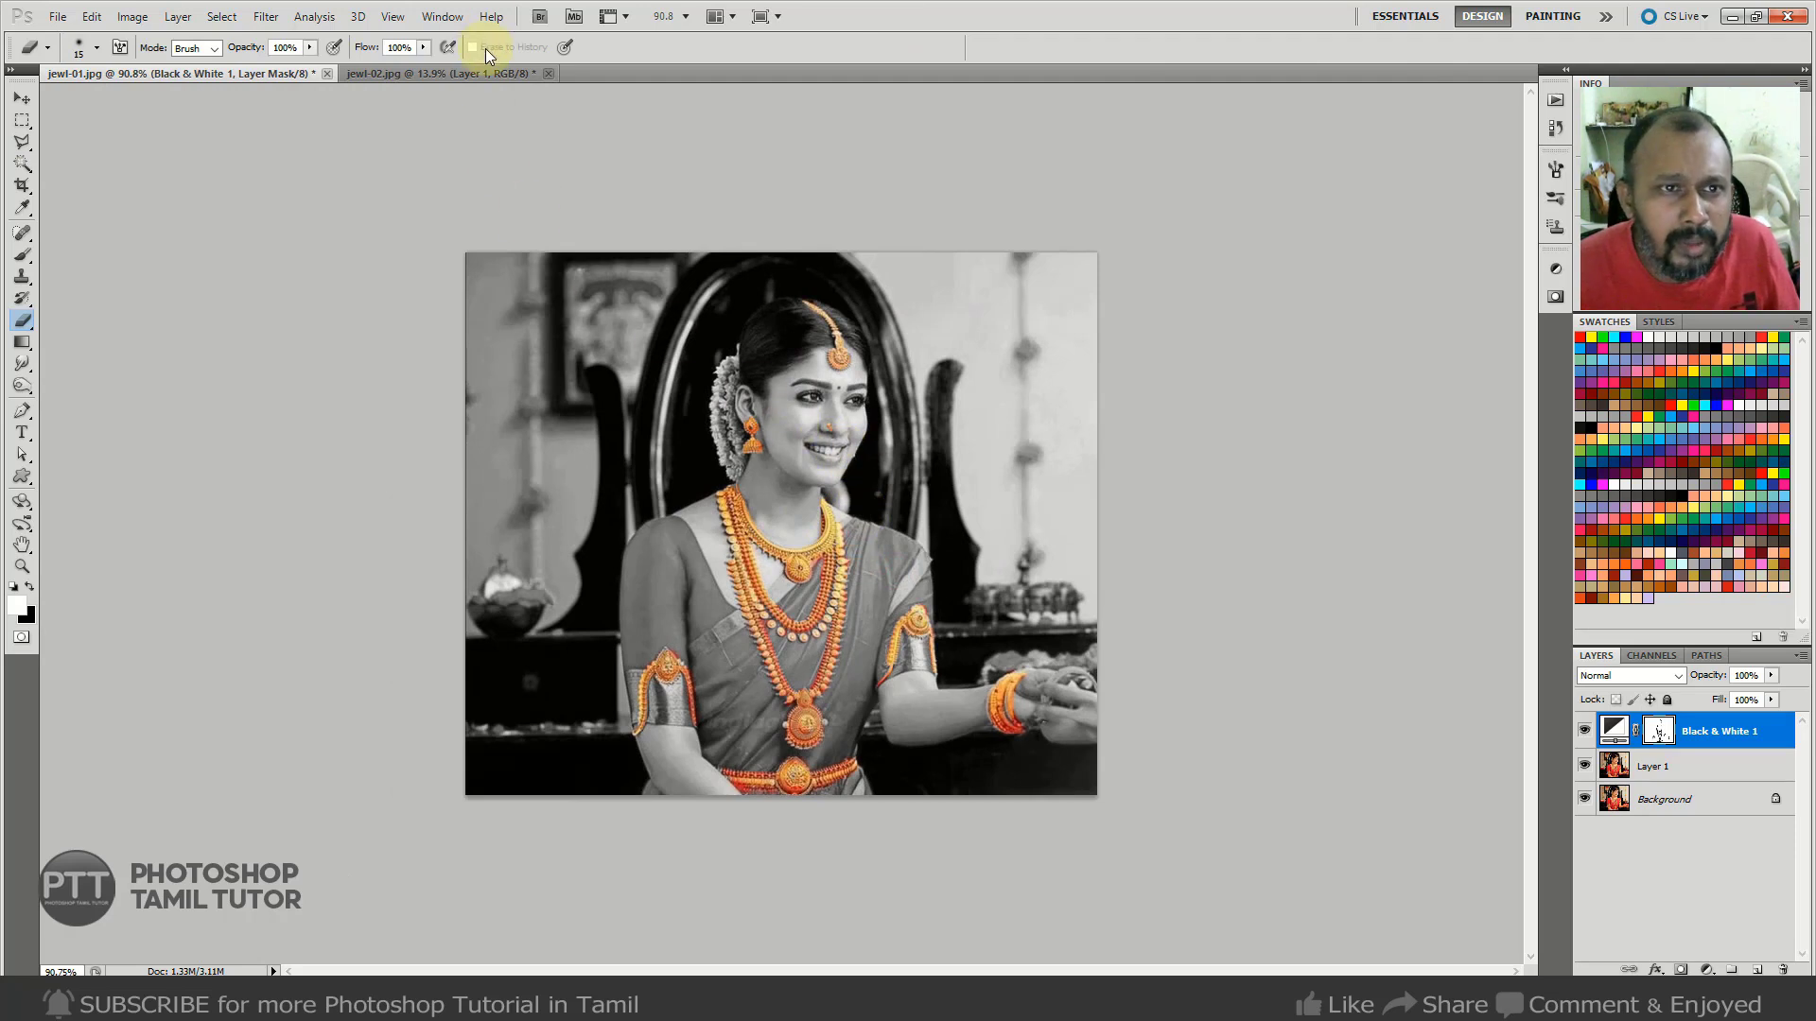
Return to jewl-02.jpg and examine the gold jewellery around the face and neck, up close and in the full photo.
{"action": "left_click", "coordinate": [486, 79]}
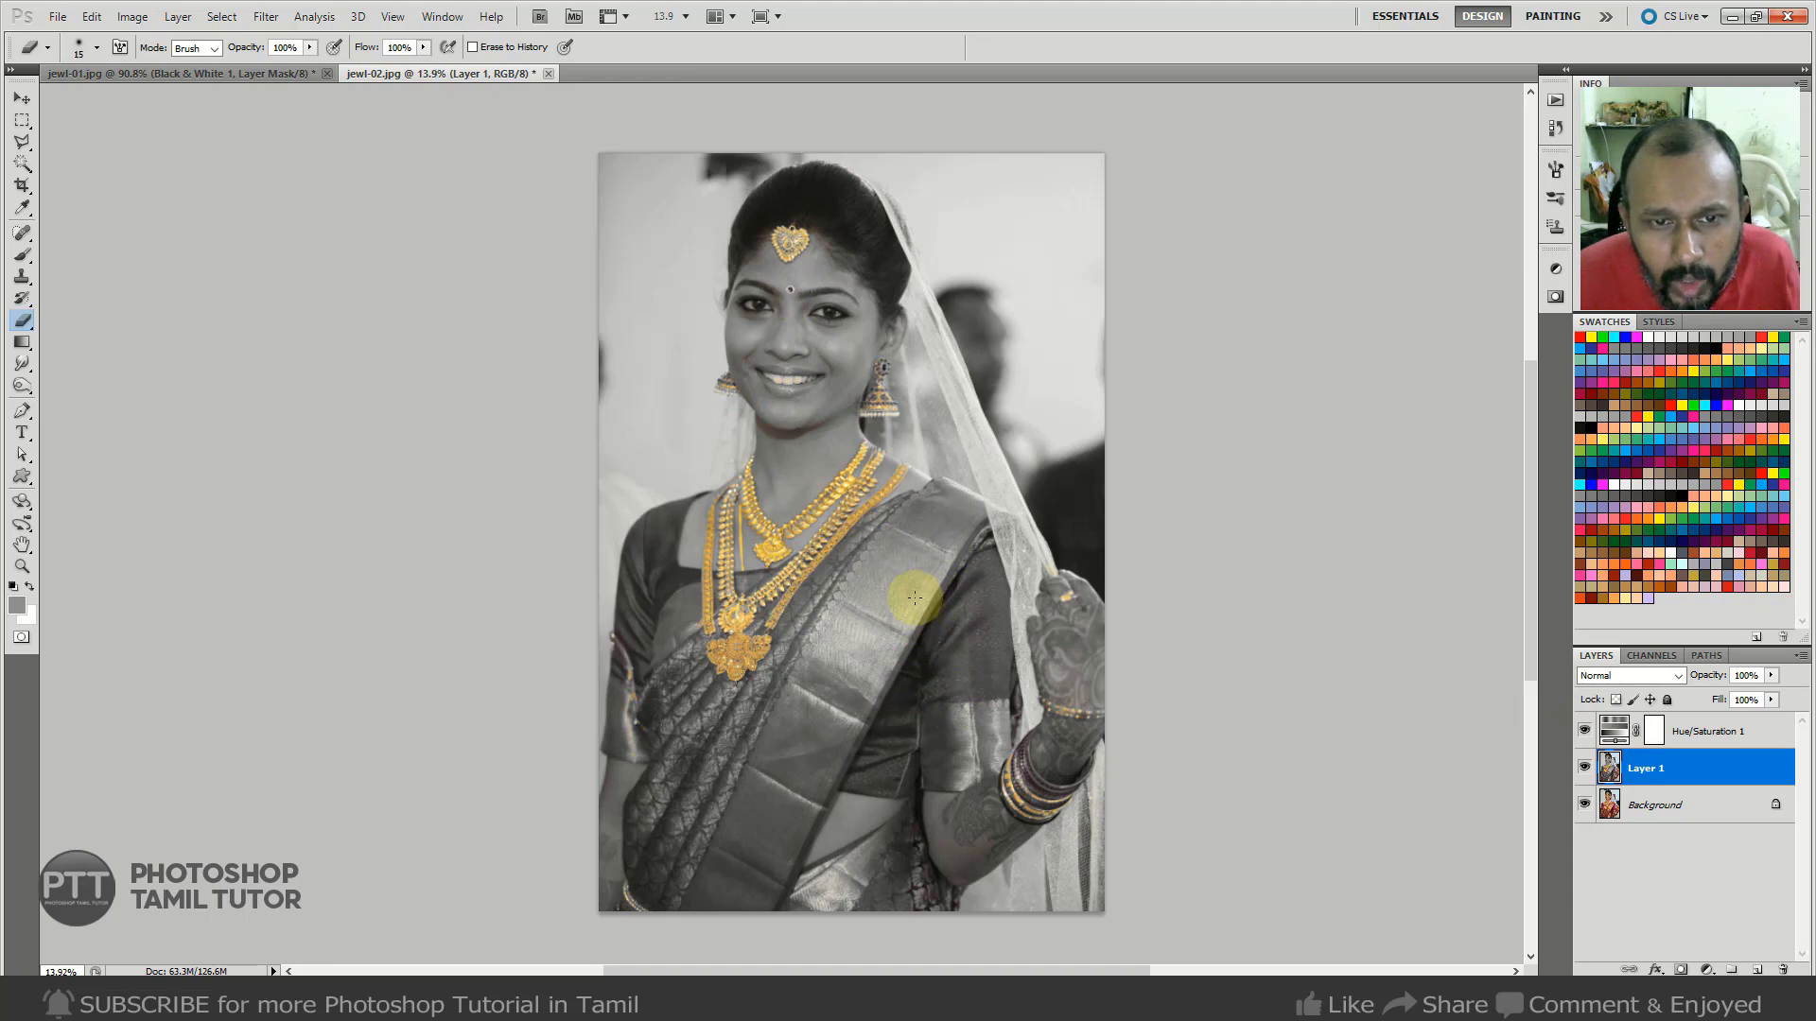
{"action": "mouse_move", "coordinate": [823, 388]}
{"action": "left_mouse_down"}
{"action": "mouse_move", "coordinate": [900, 486]}
{"action": "mouse_move", "coordinate": [857, 436]}
{"action": "mouse_move", "coordinate": [814, 442]}
{"action": "left_mouse_up"}
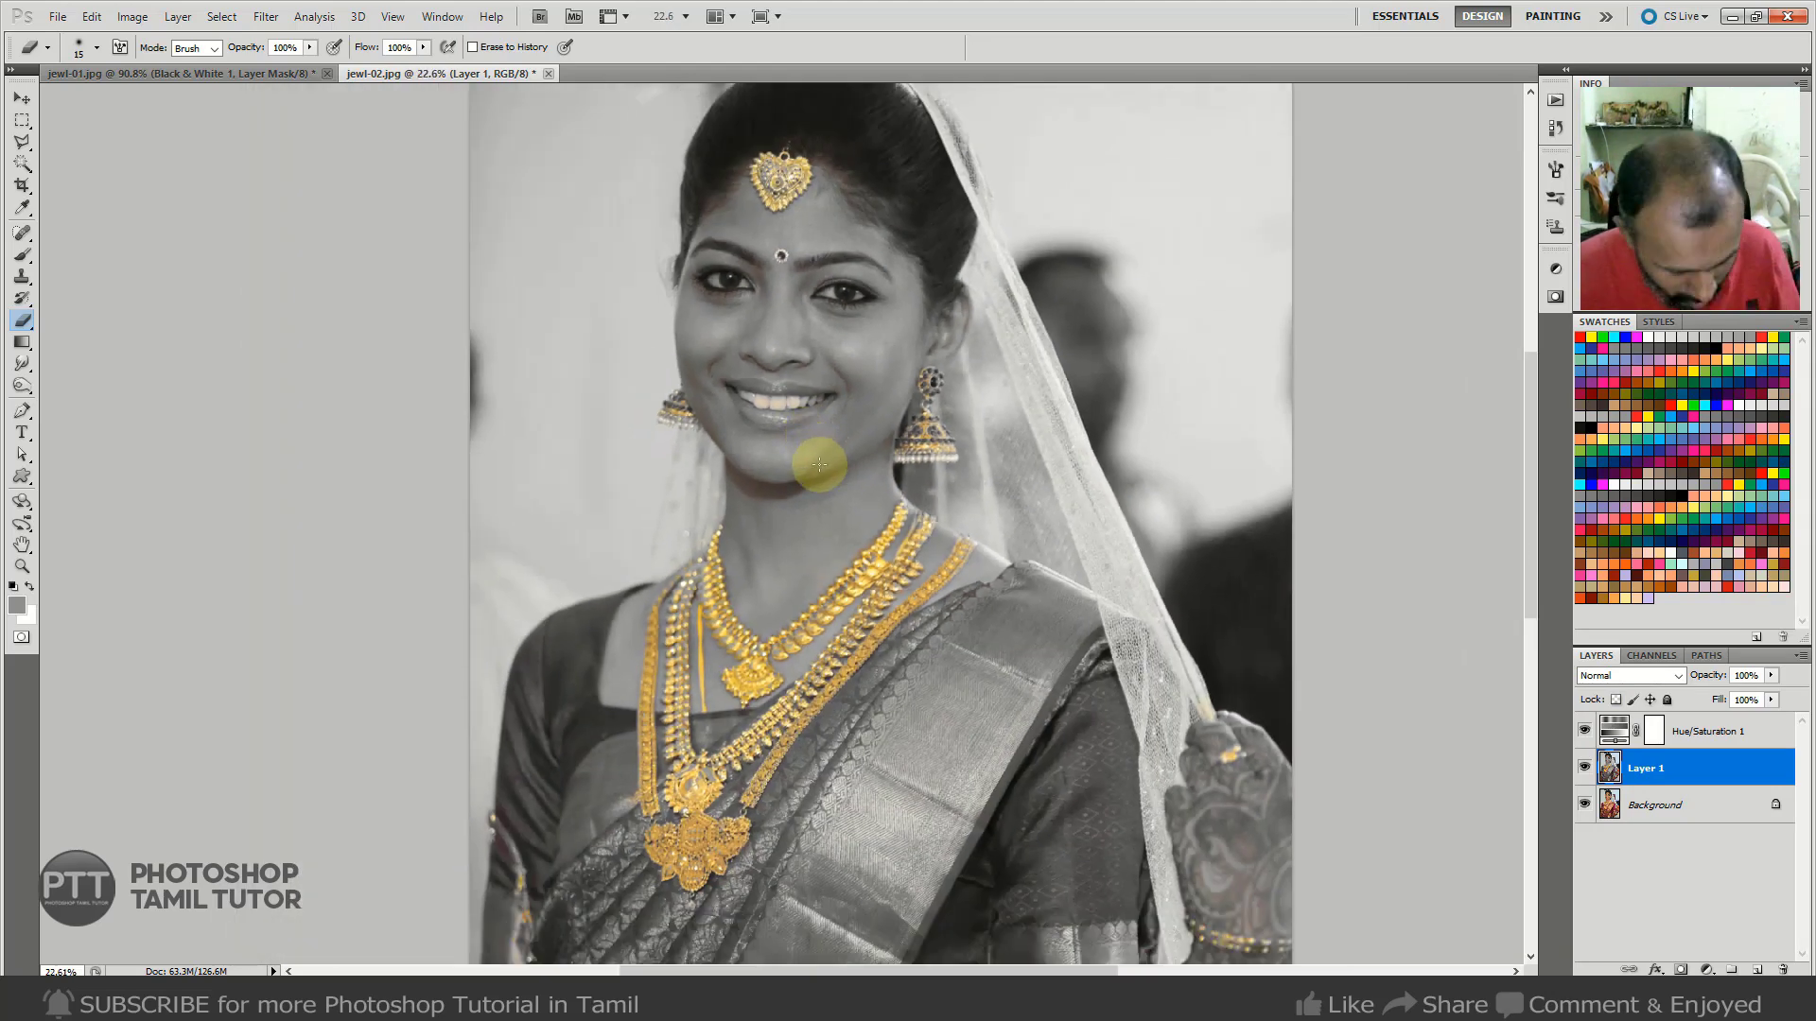
{"action": "key", "text": "l"}
{"action": "mouse_move", "coordinate": [930, 528]}
{"action": "left_mouse_down"}
{"action": "mouse_move", "coordinate": [899, 530]}
{"action": "mouse_move", "coordinate": [964, 402]}
{"action": "left_mouse_up"}
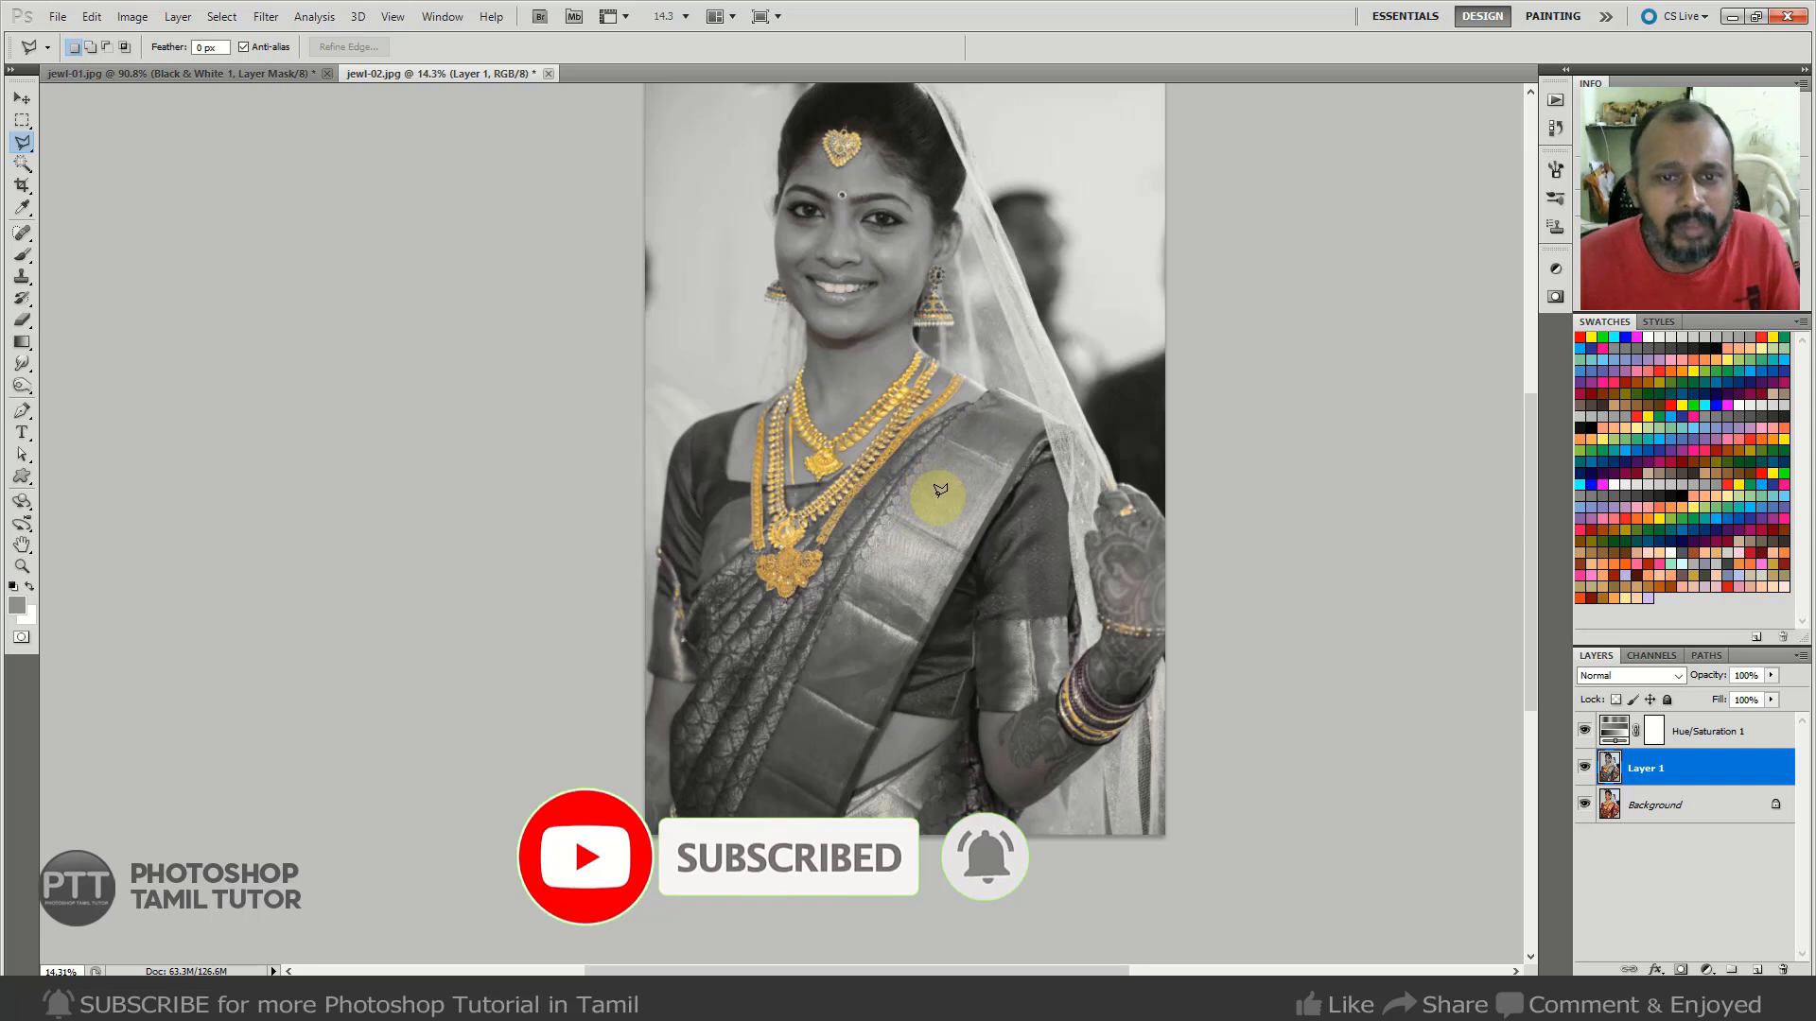
{"action": "left_click_drag", "start_coordinate": [913, 337], "coordinate": [872, 417]}
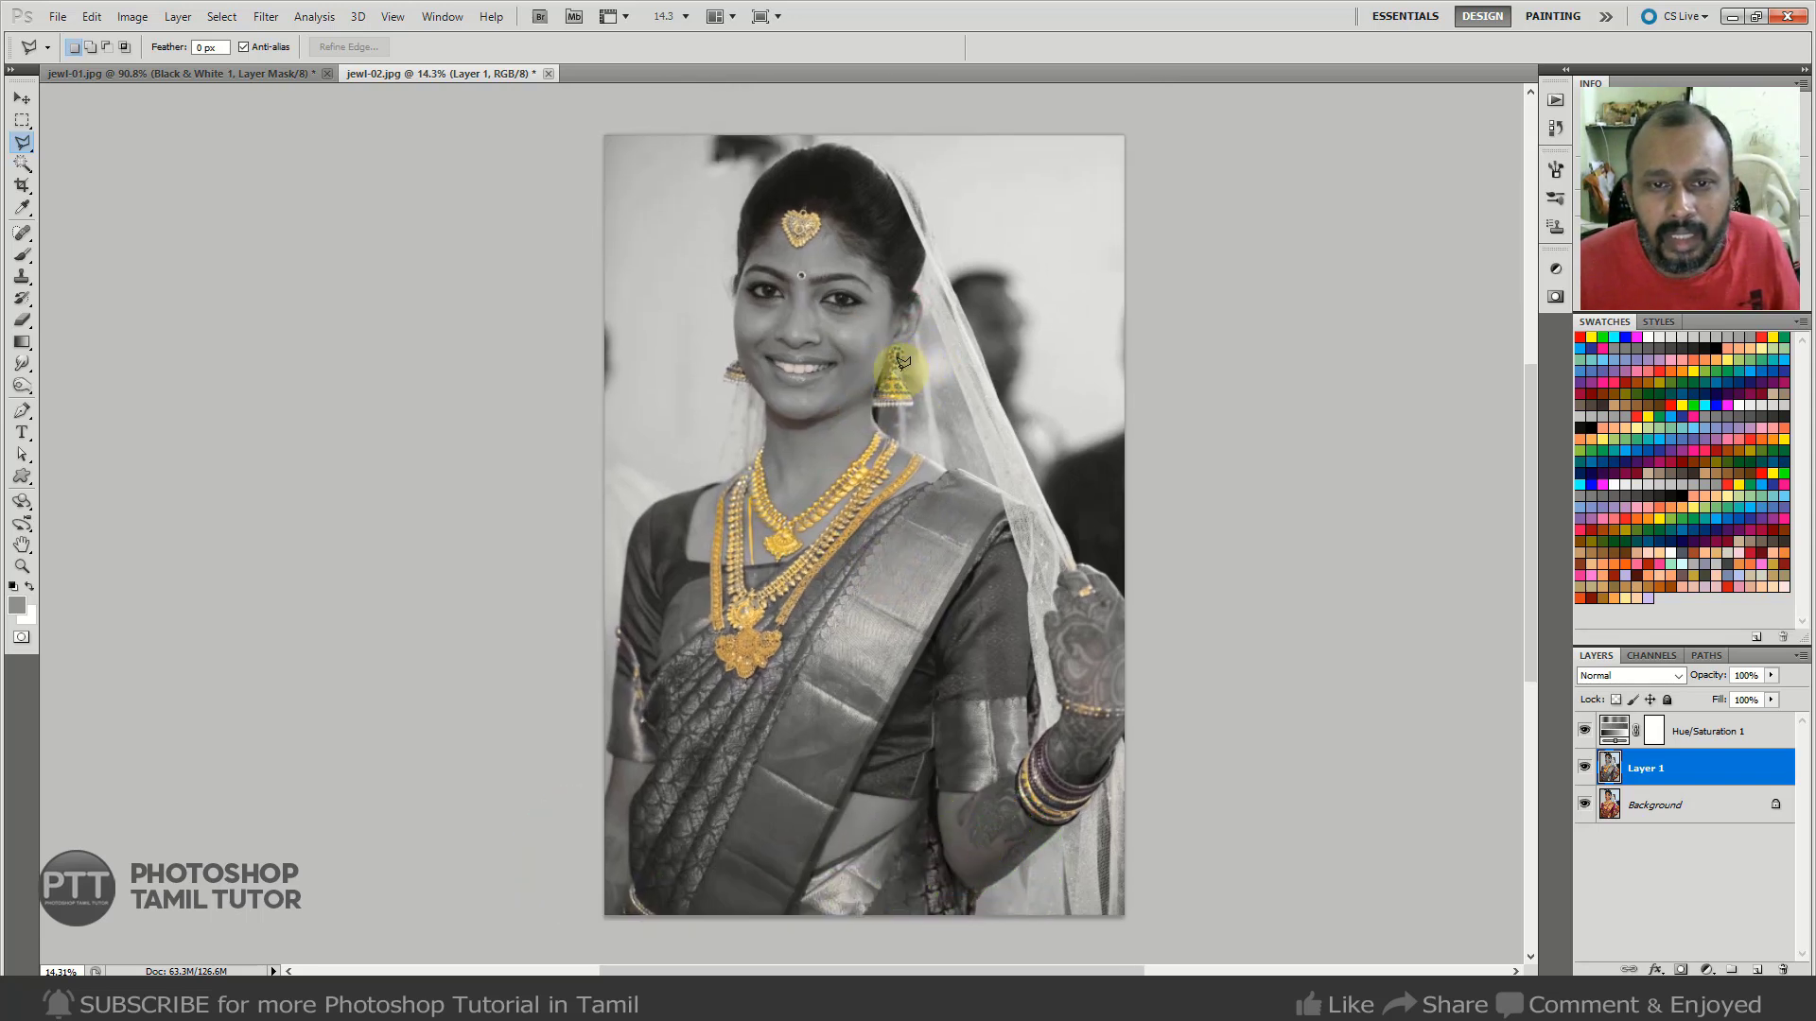